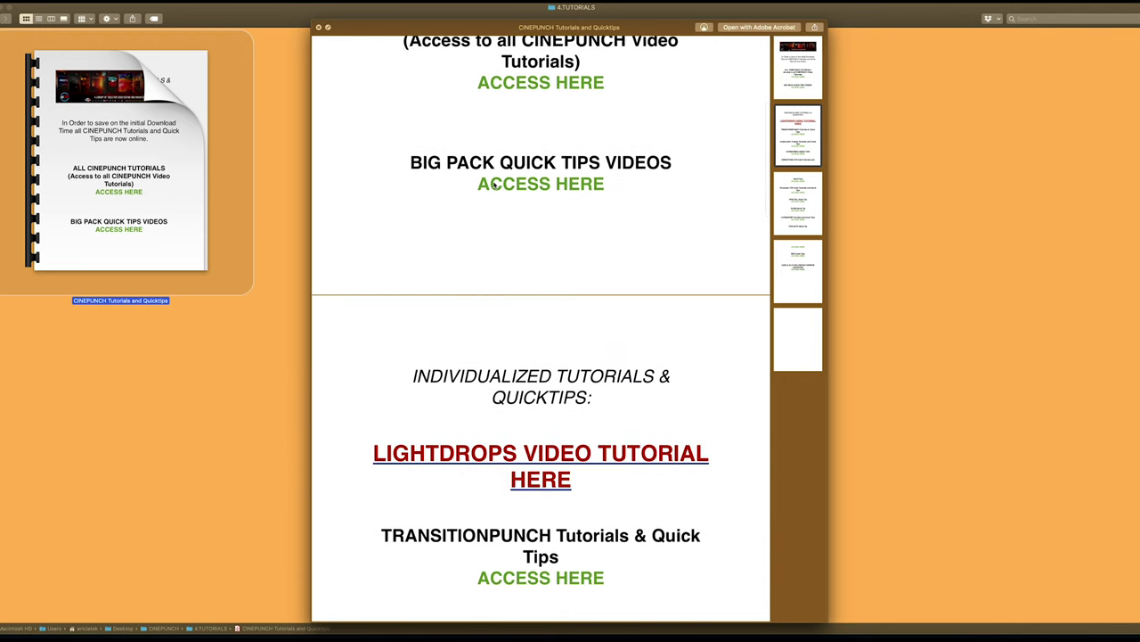
Look through the tutorial and quick tip access links in the CINEPUNCH Tutorials and Quicktips document.
scroll(500, 208, down, 7)
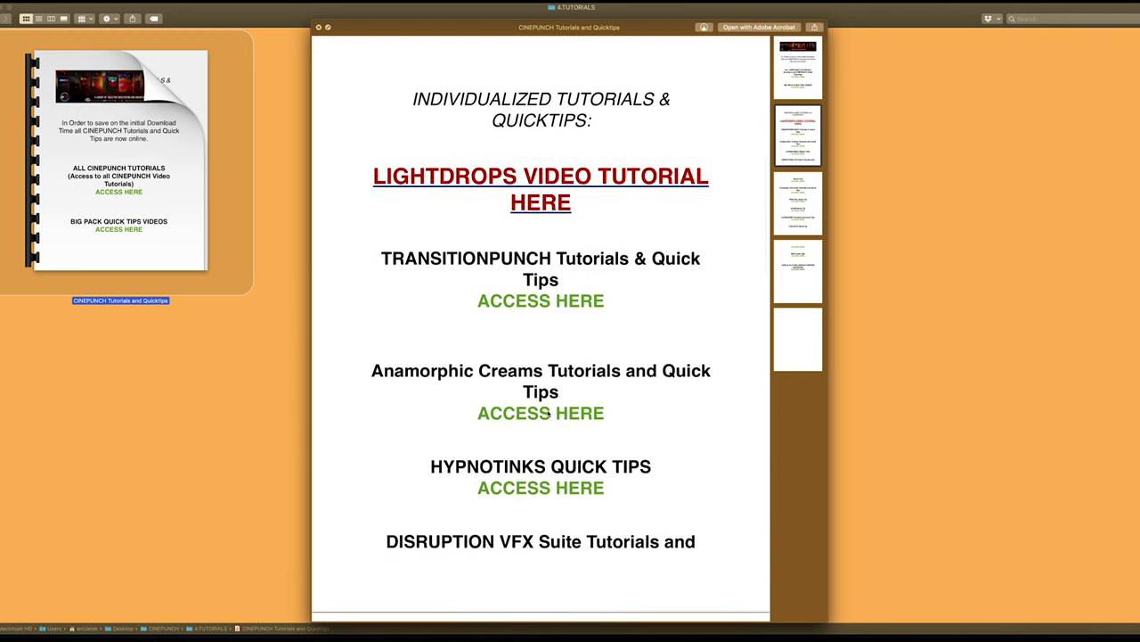
scroll(563, 346, down, 10)
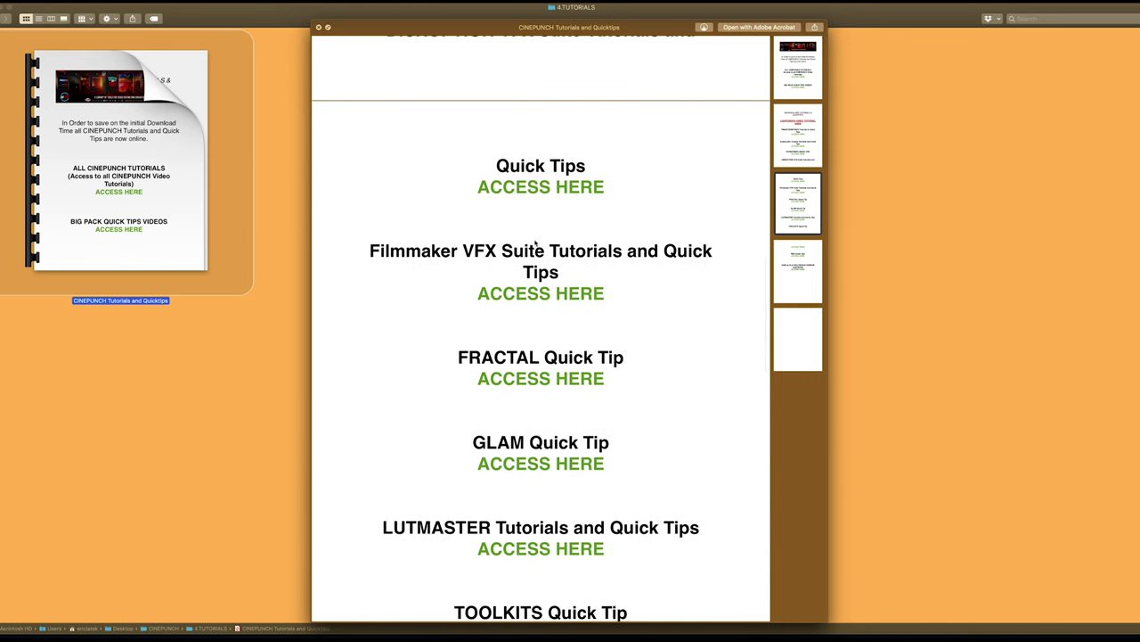
scroll(537, 242, up, 20)
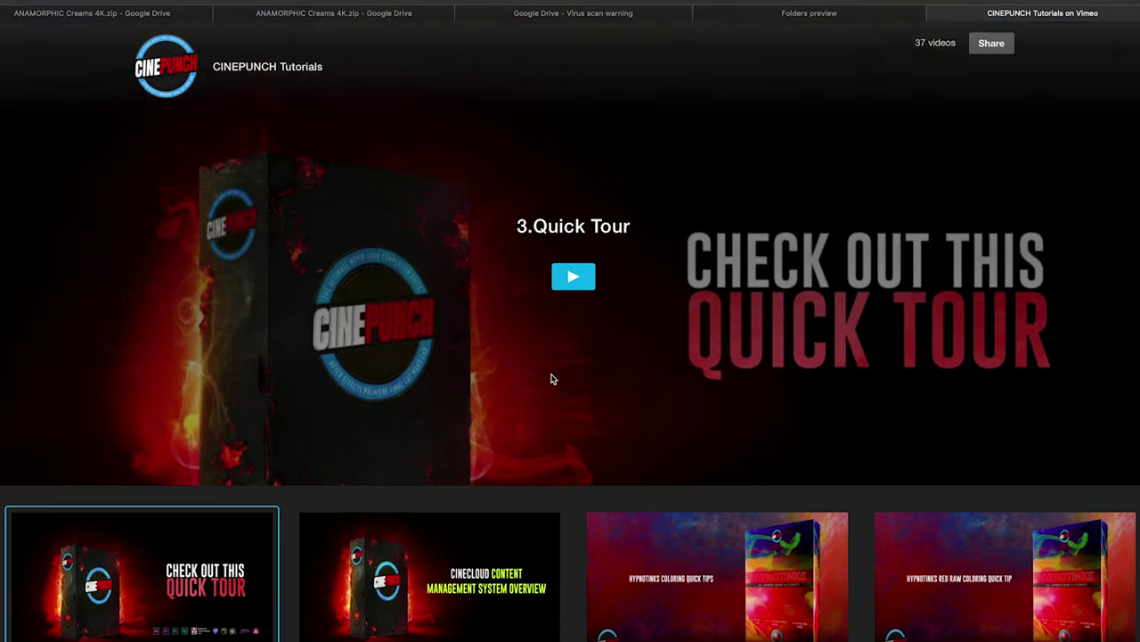
Browse the CINEPUNCH Tutorials video collection on Vimeo, loading more videos to view the rest of the list.
scroll(554, 382, down, 5)
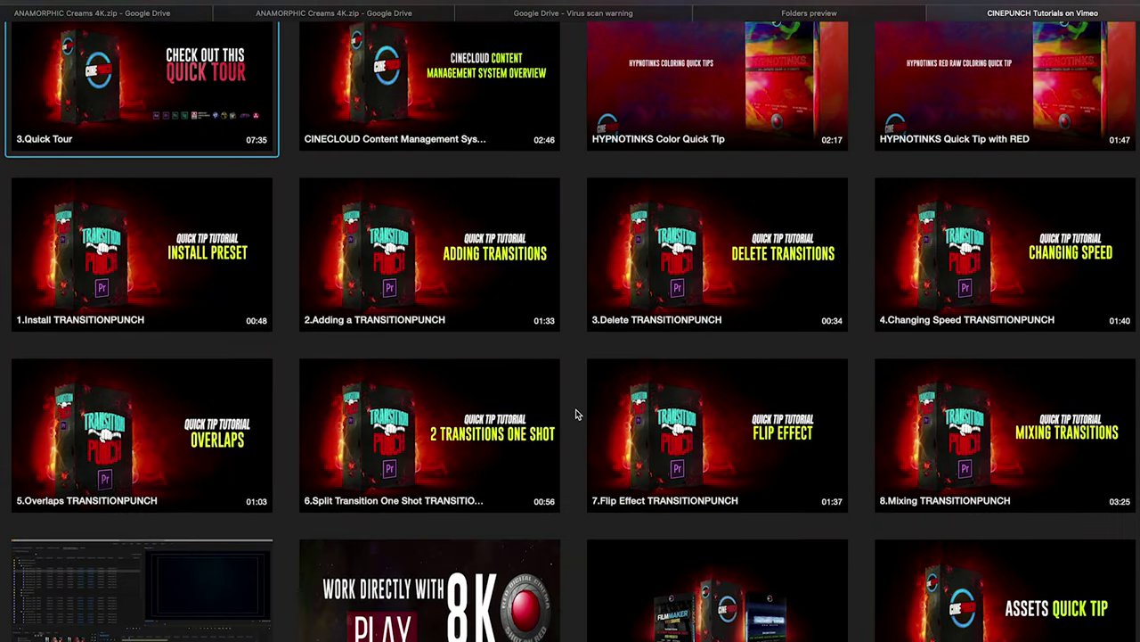
scroll(576, 414, down, 5)
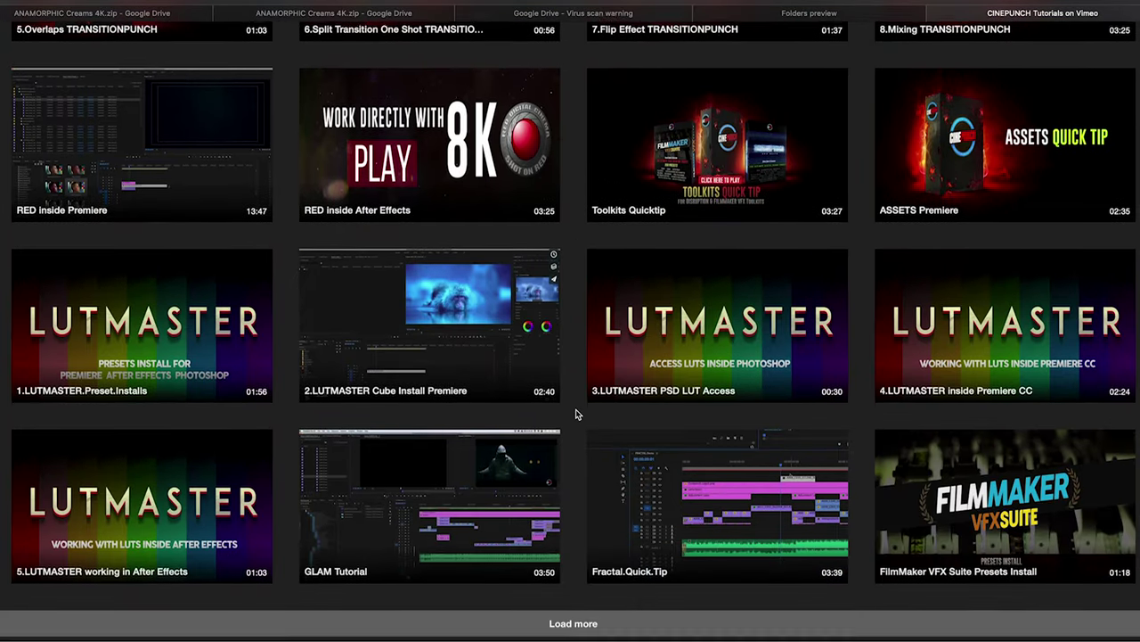
click(573, 624)
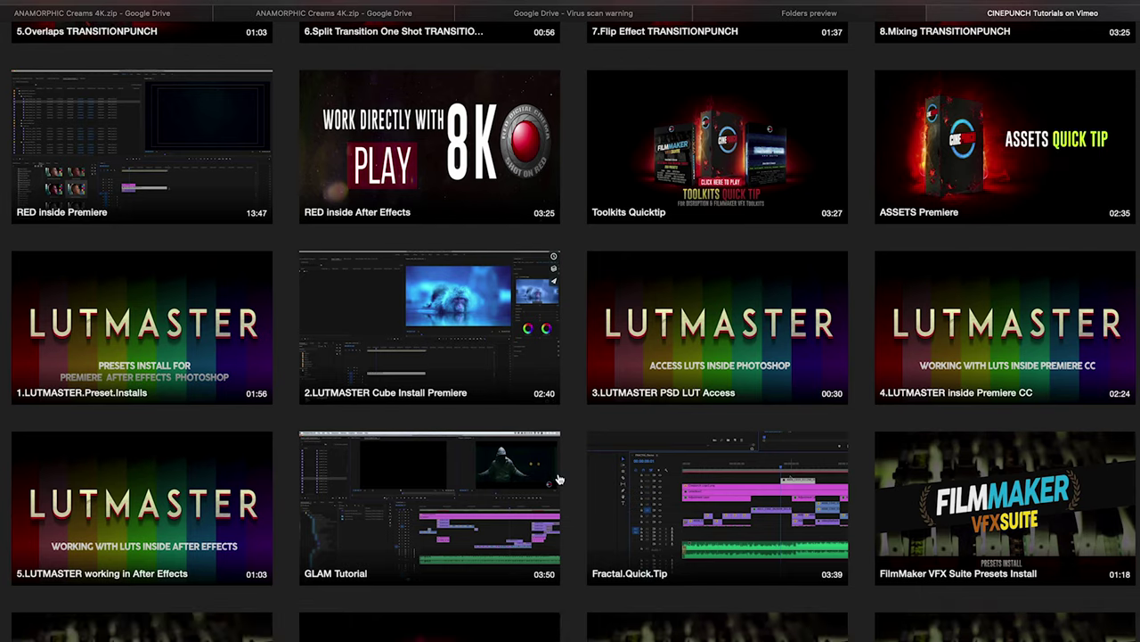
scroll(559, 479, down, 1)
scroll(558, 480, down, 2)
scroll(571, 481, down, 6)
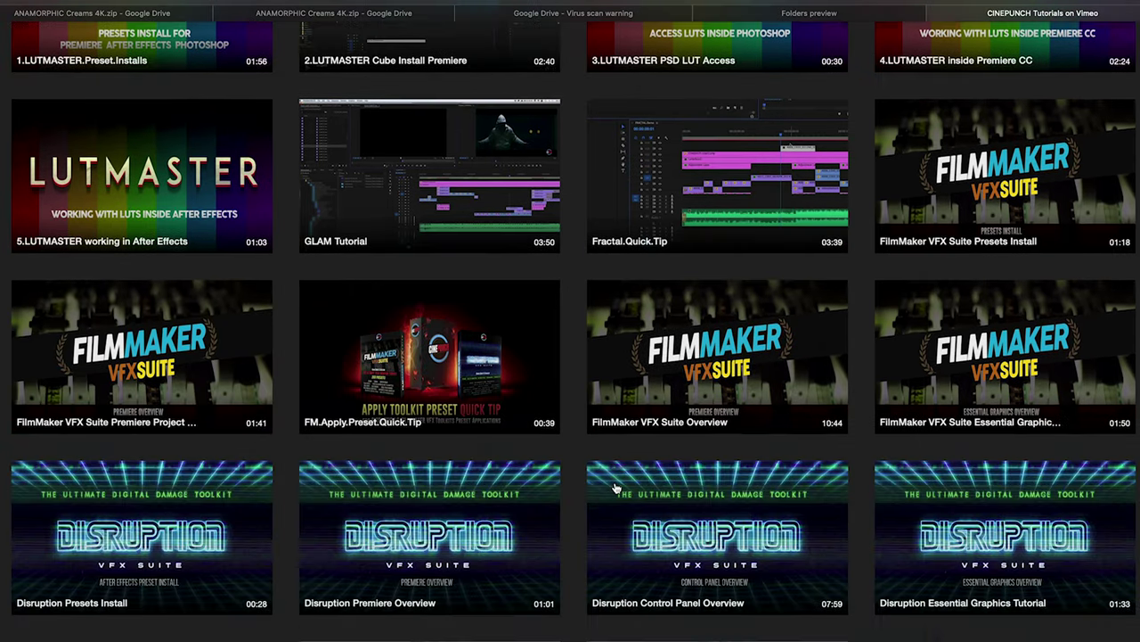
scroll(615, 488, up, 10)
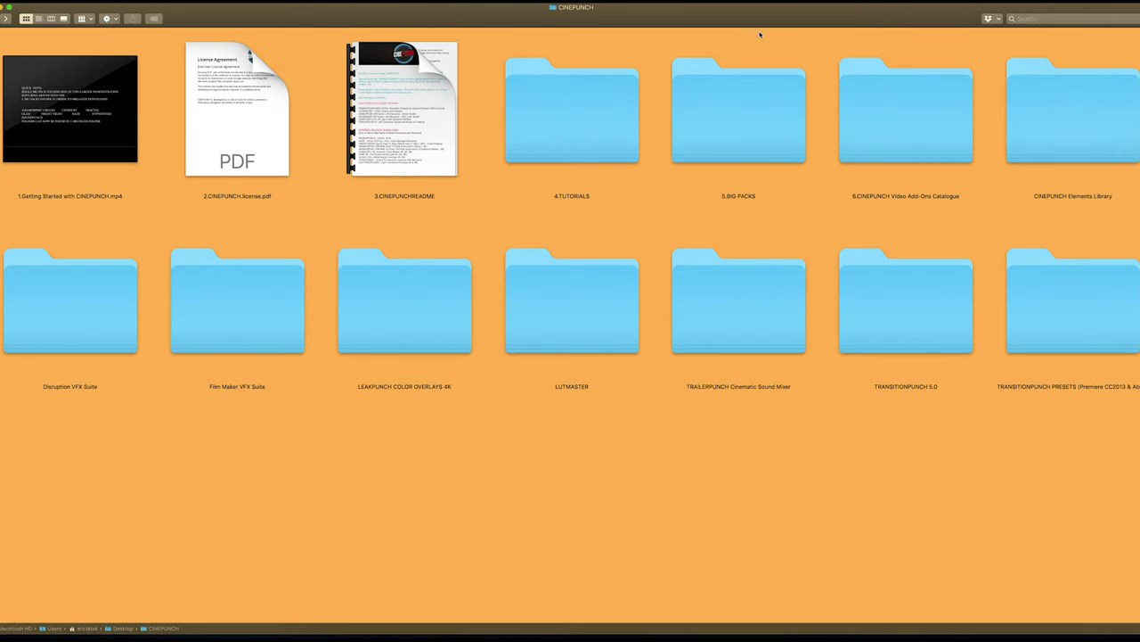
Open the 5.BIG PACKS folder and preview 1.BIG PACKS H264 ZIPS, reading its notes and the SOUNDPUNCH and ANAMORPHIC CREAMS server links.
double_click(762, 98)
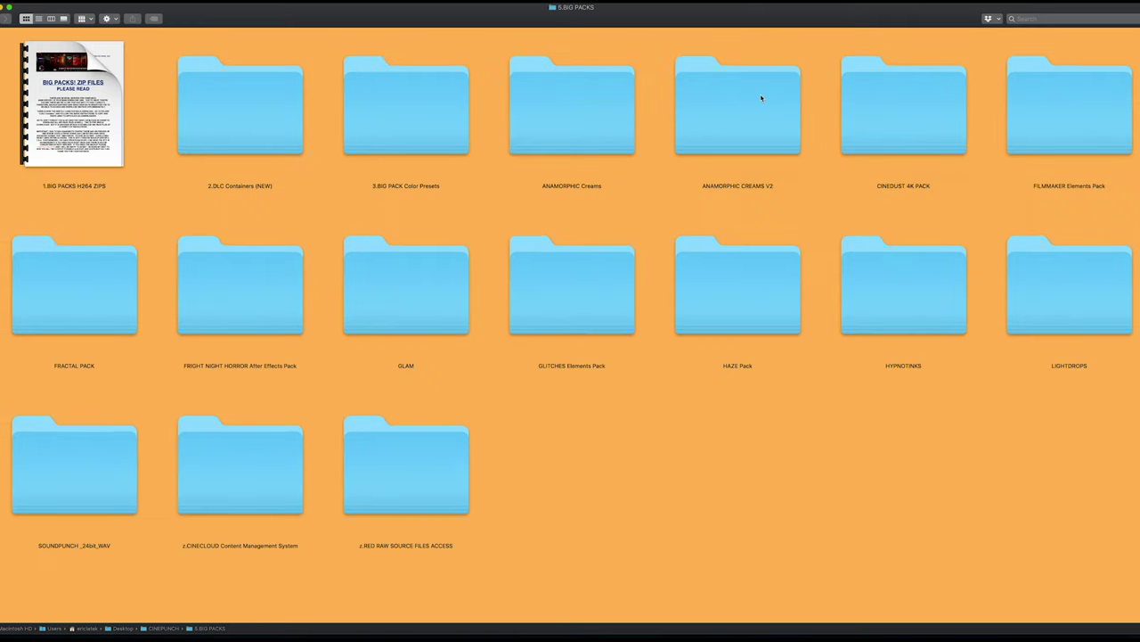
mouse_move(116, 67)
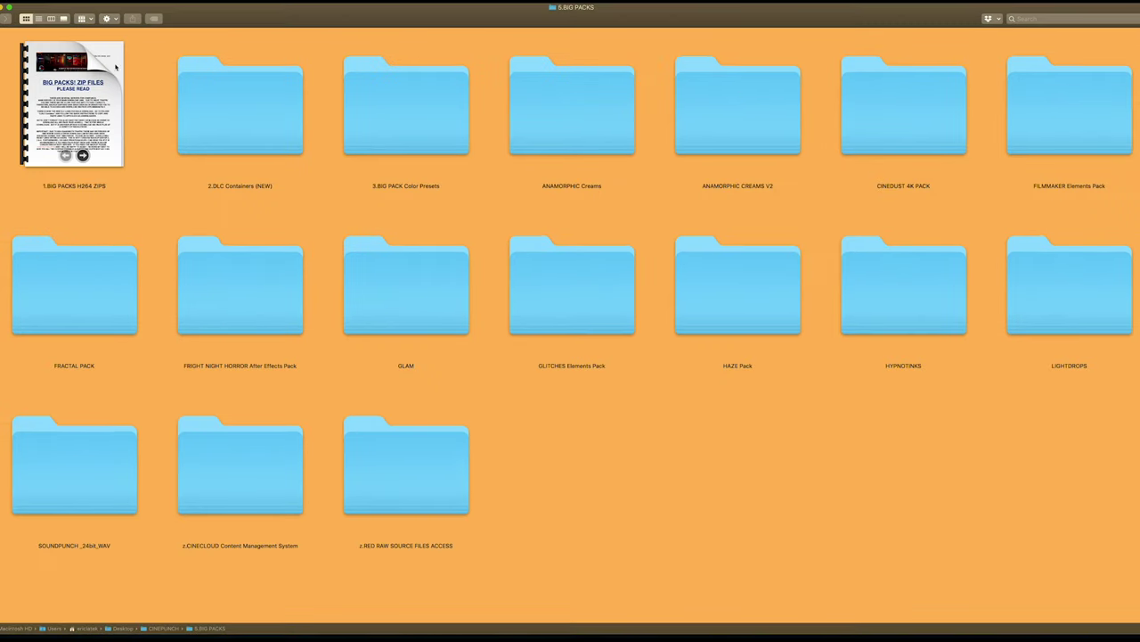
click(98, 92)
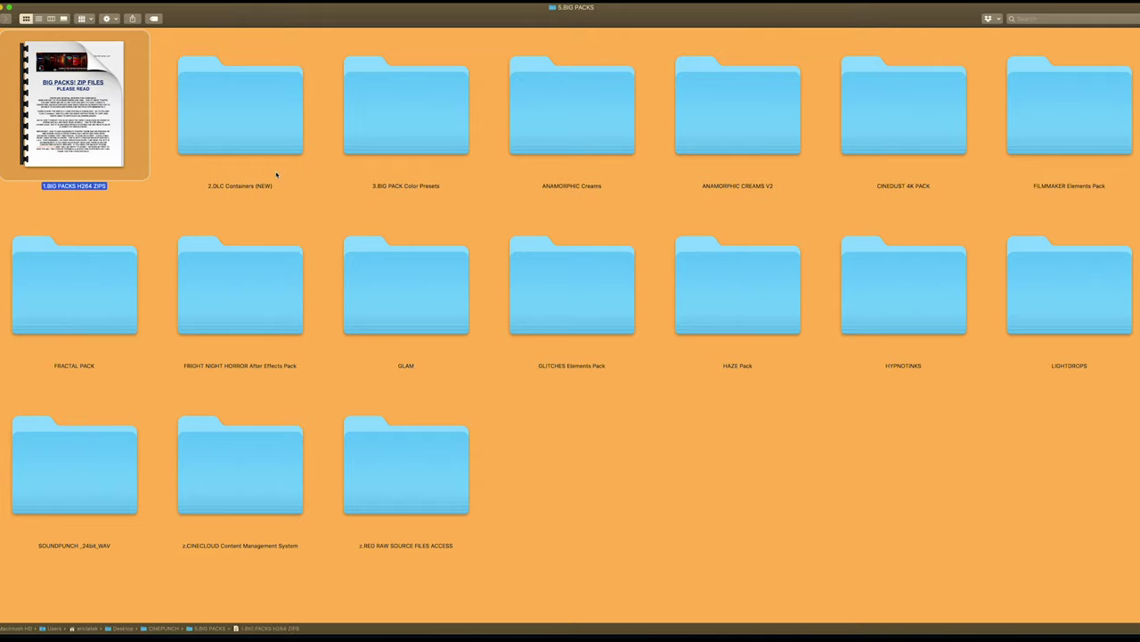
key(space)
scroll(548, 321, down, 10)
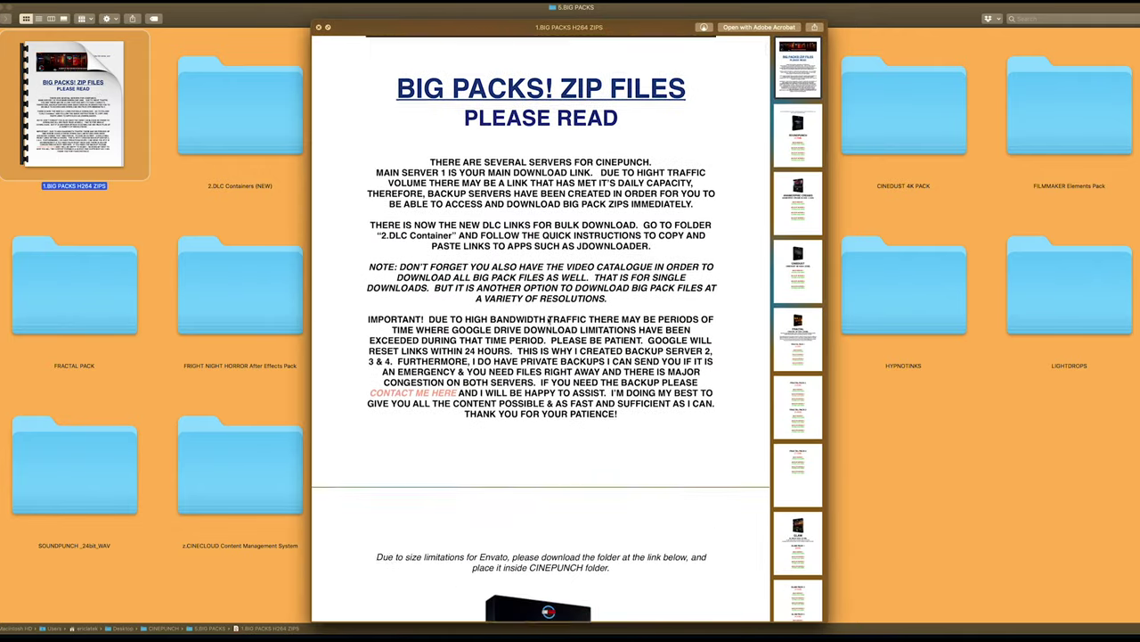
scroll(548, 321, down, 5)
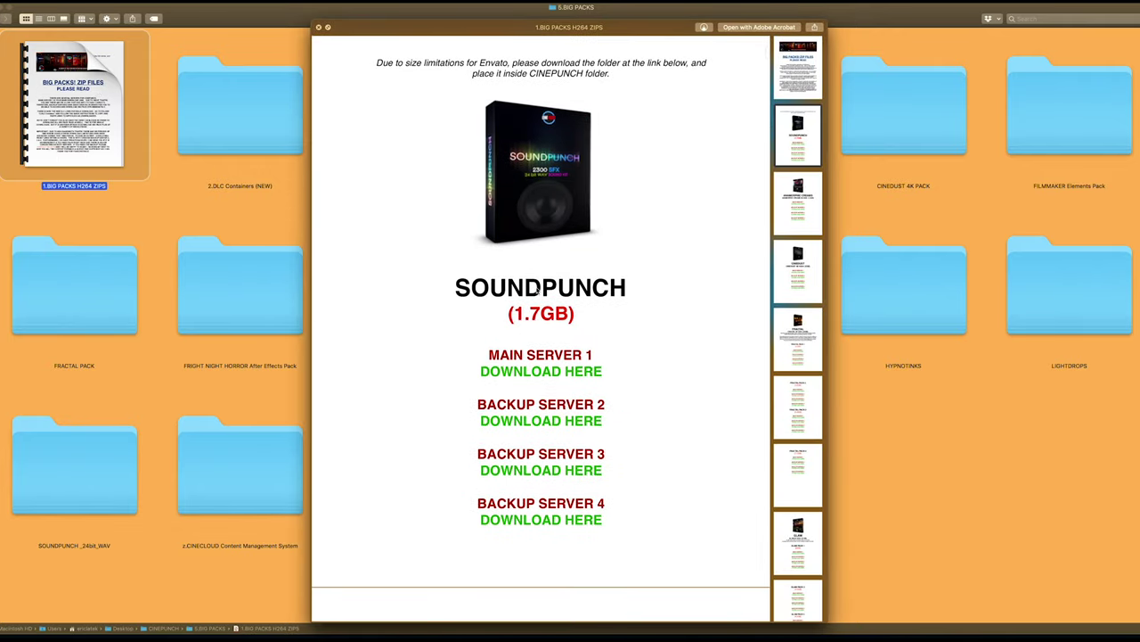
scroll(539, 294, down, 5)
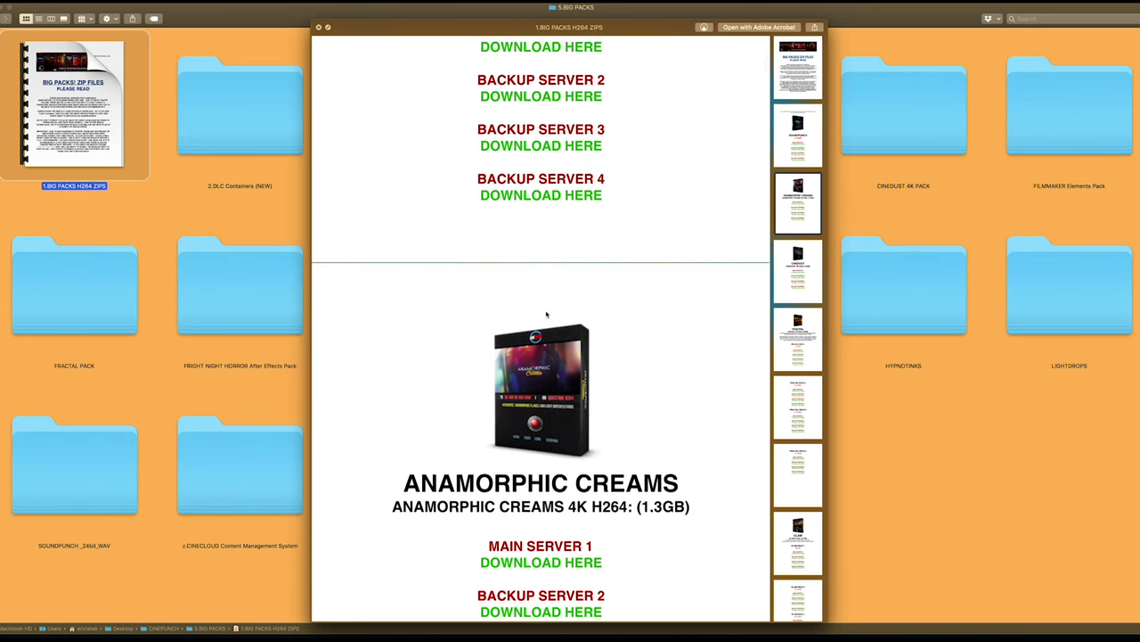
scroll(546, 313, down, 4)
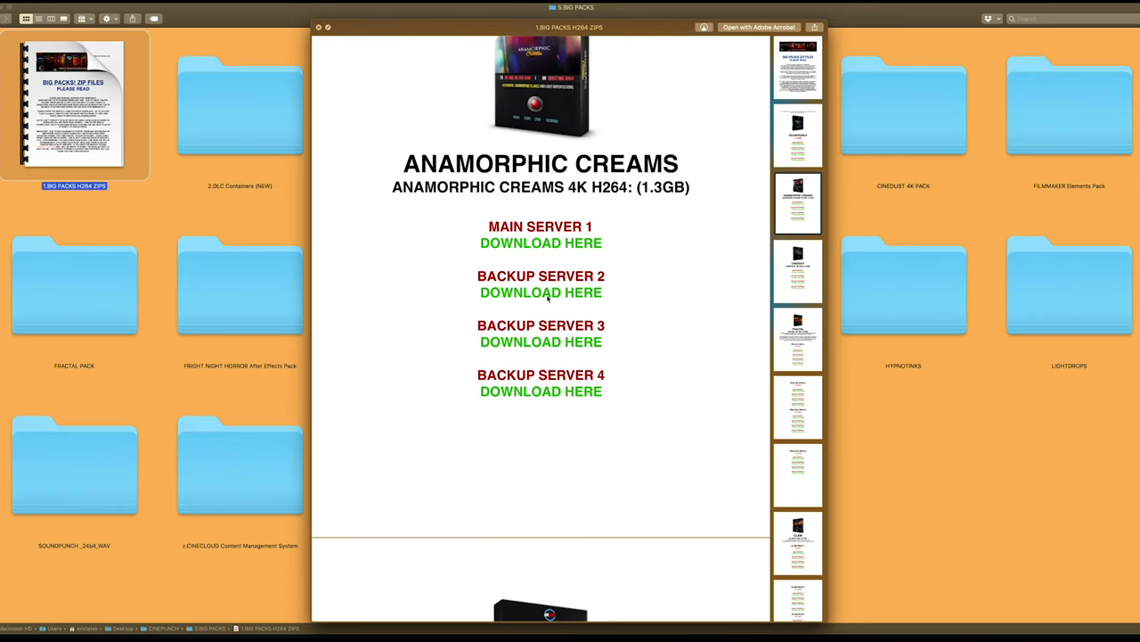
key(space)
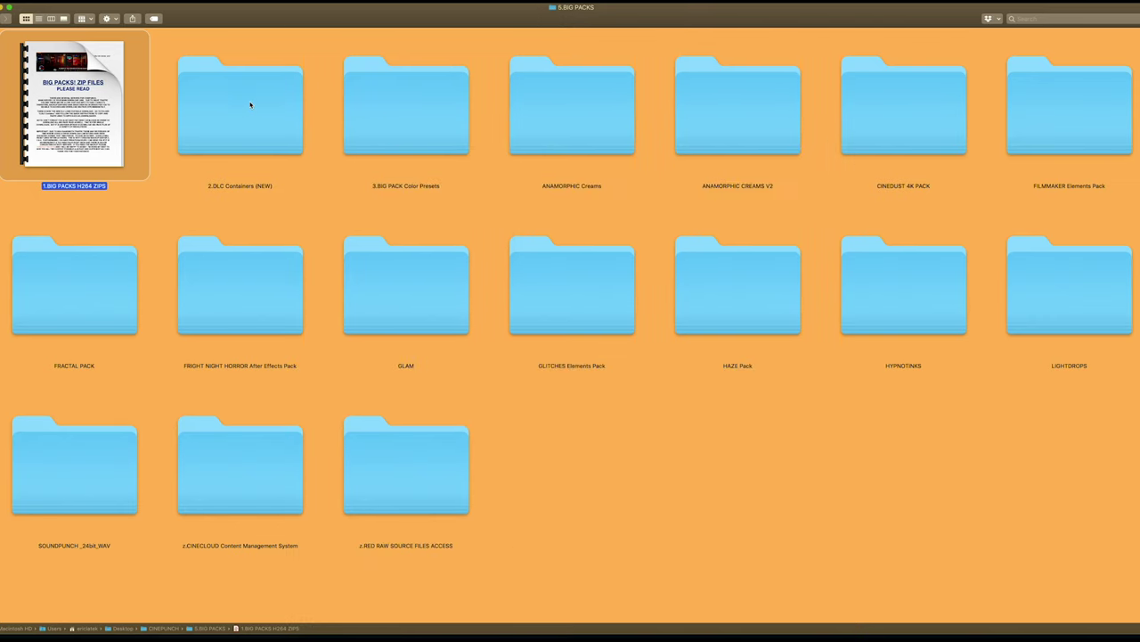
Look in the 2.DLC Containers (NEW) folder at both CINEPUNCH DLC Links files, and return to 5.BIG PACKS.
double_click(251, 105)
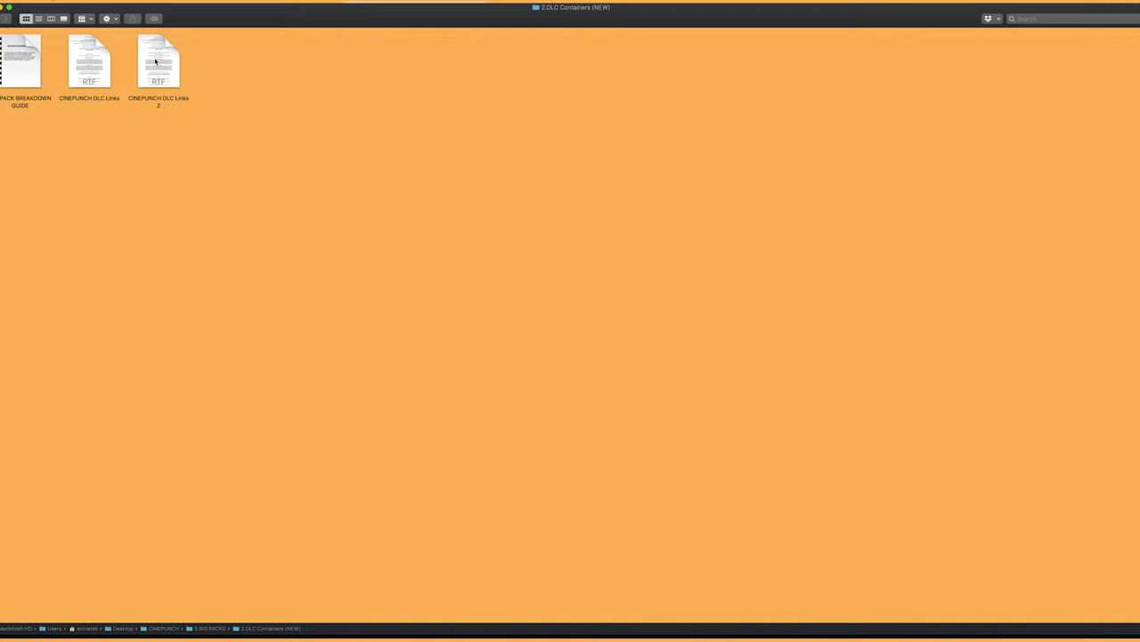
click(91, 59)
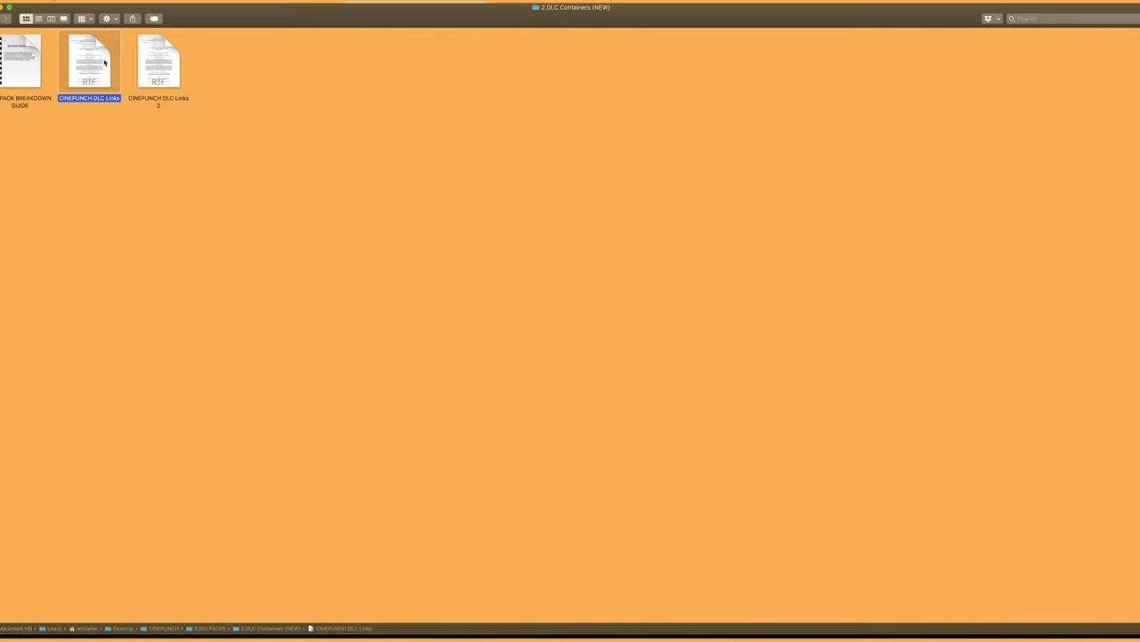
key(Right)
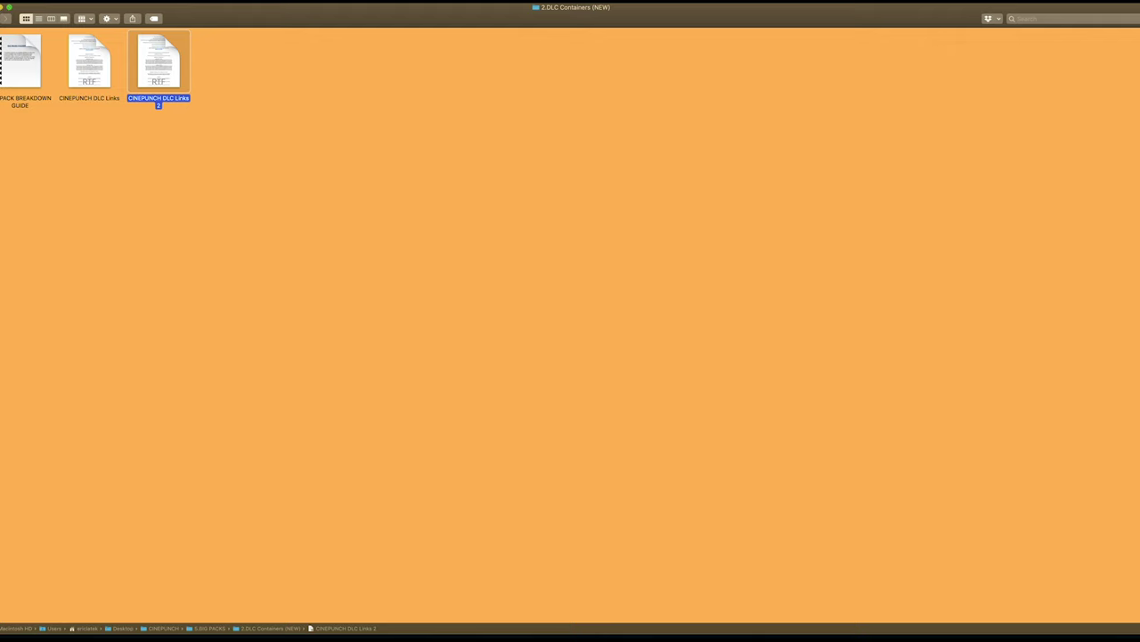
key(super+Up)
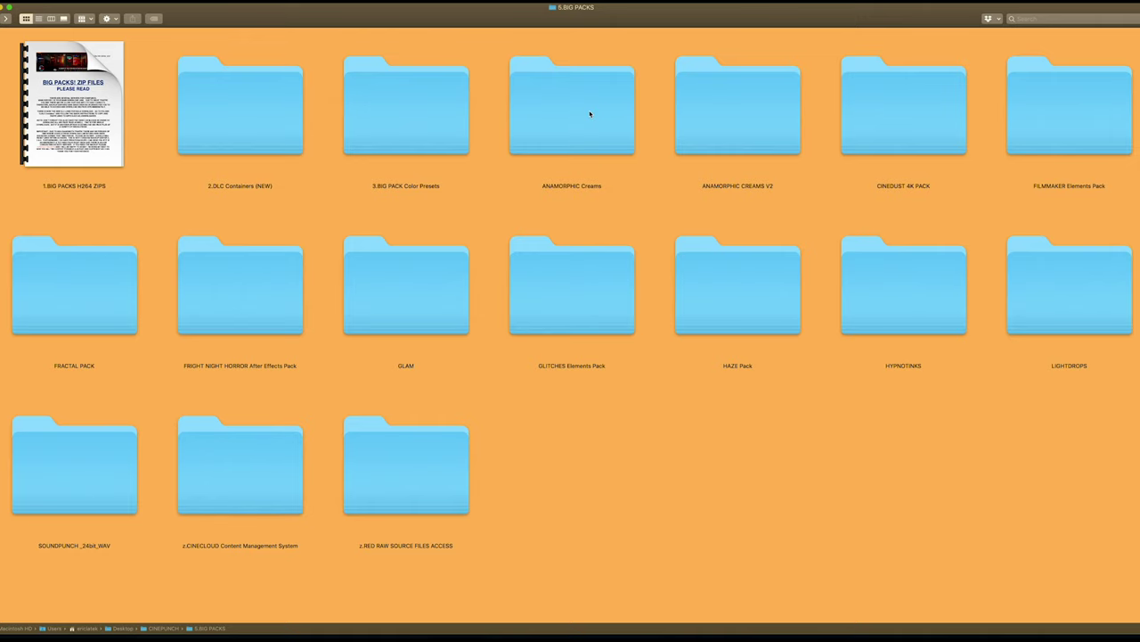
Preview the Anamorphic Creams document in the ANAMORPHIC Creams folder down to its download links, and return to 5.BIG PACKS.
double_click(590, 114)
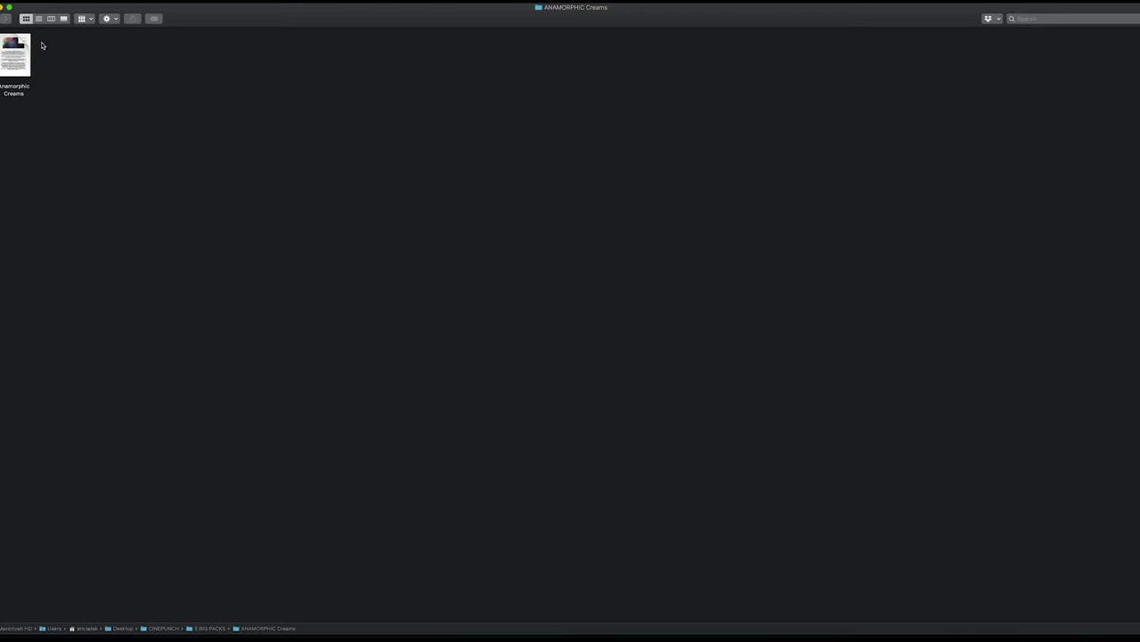
click(12, 52)
key(space)
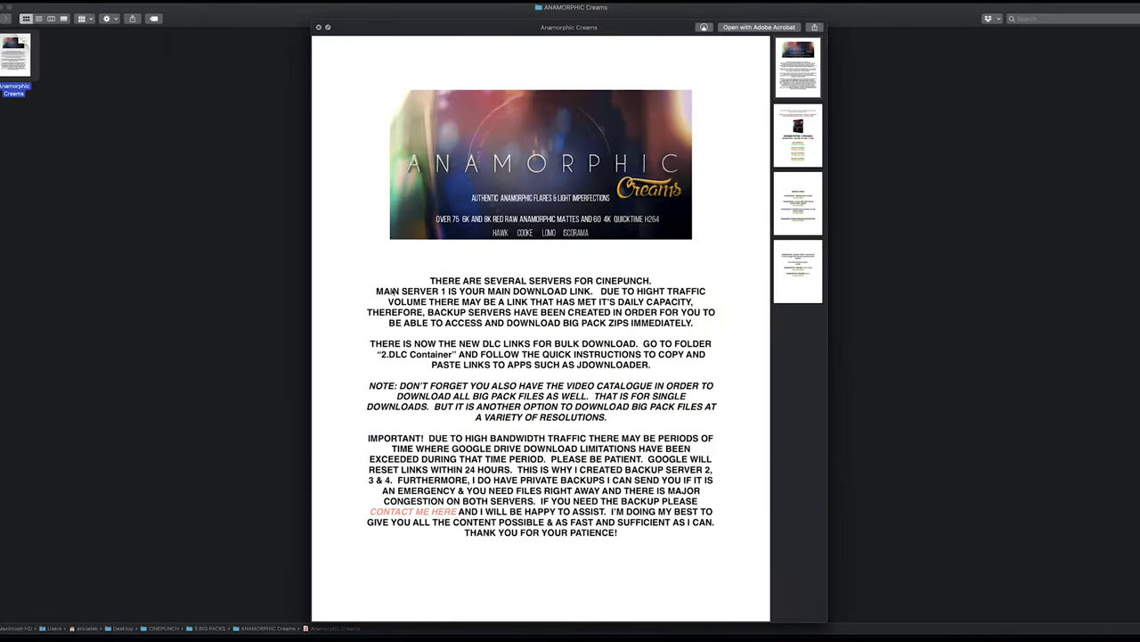
scroll(398, 294, down, 15)
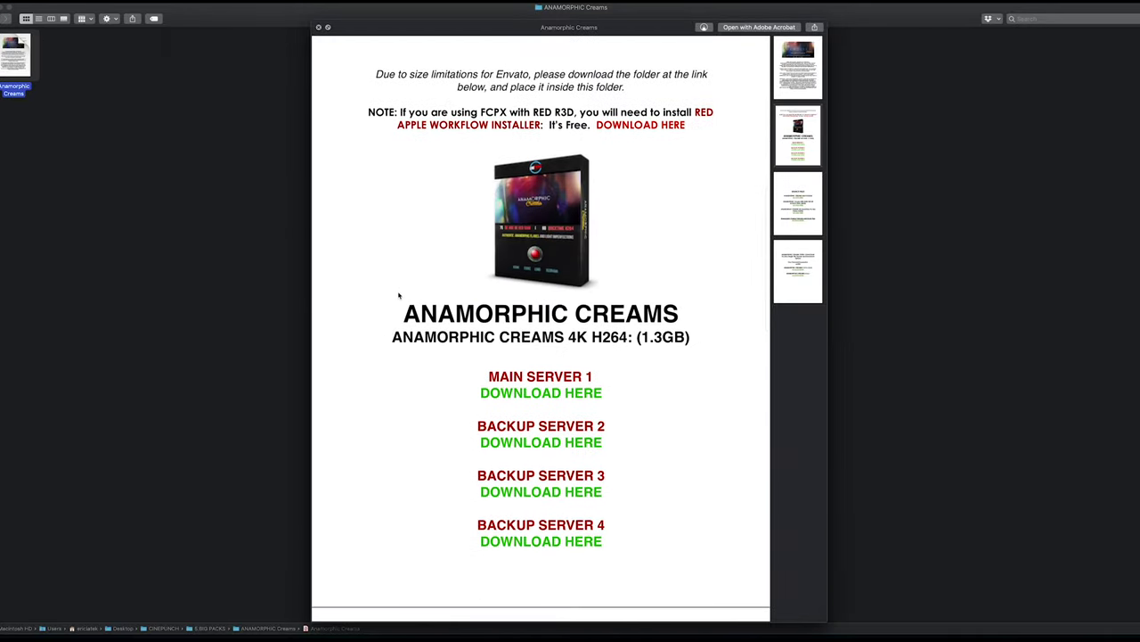
scroll(392, 285, up, 3)
key(space)
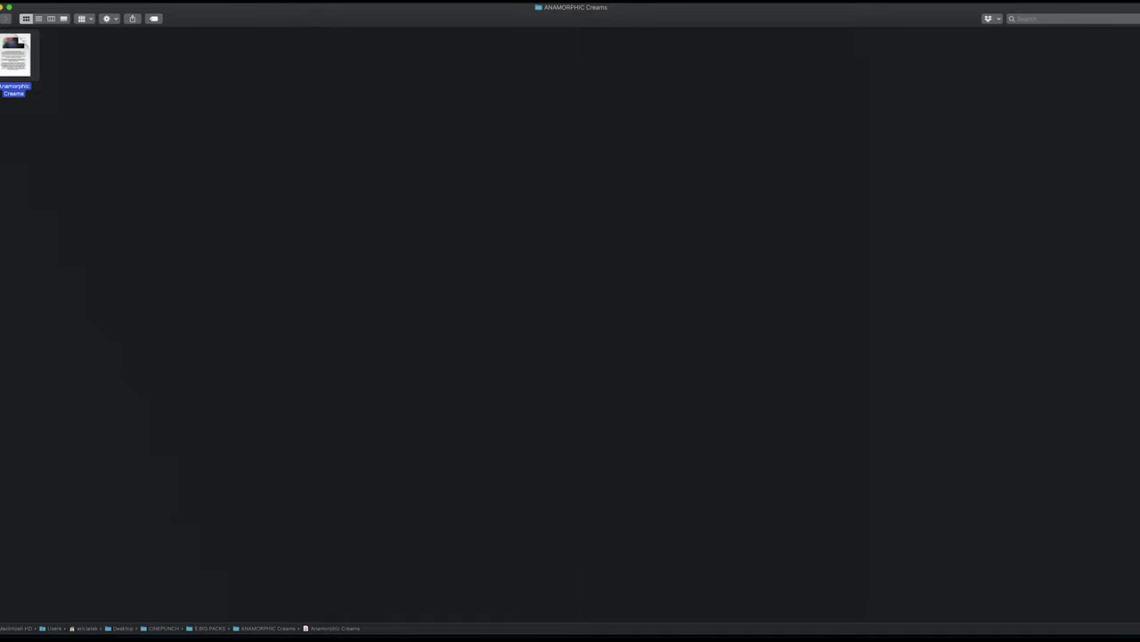
key(super+Up)
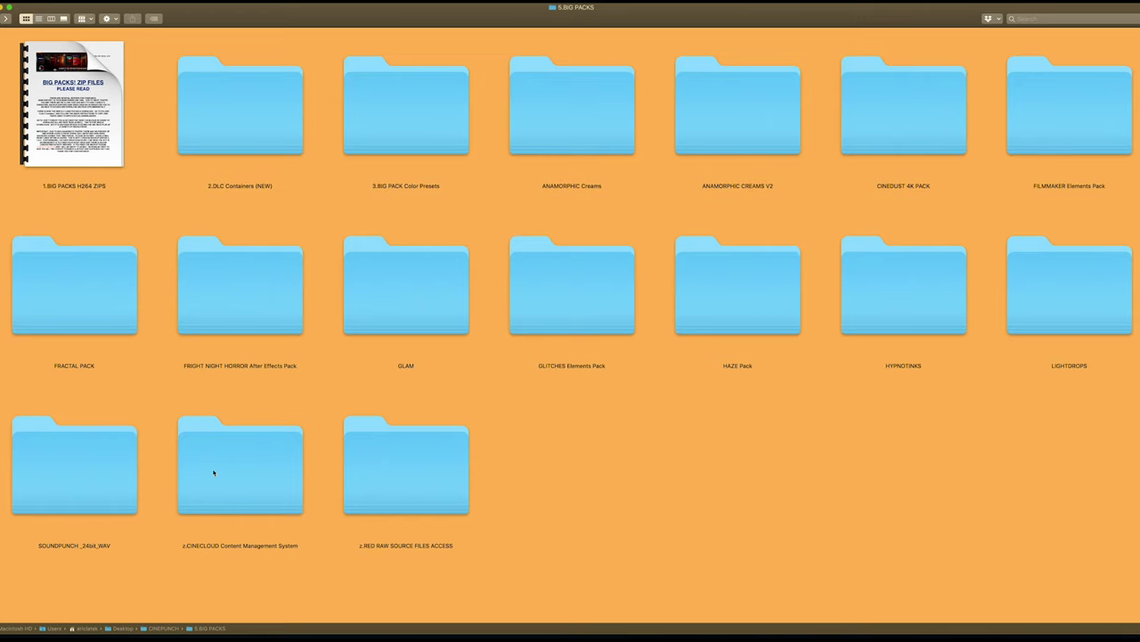
Open the z.RED RAW SOURCE FILES ACCESS folder and preview the BIG PACKS RED RAW Source document.
click(385, 458)
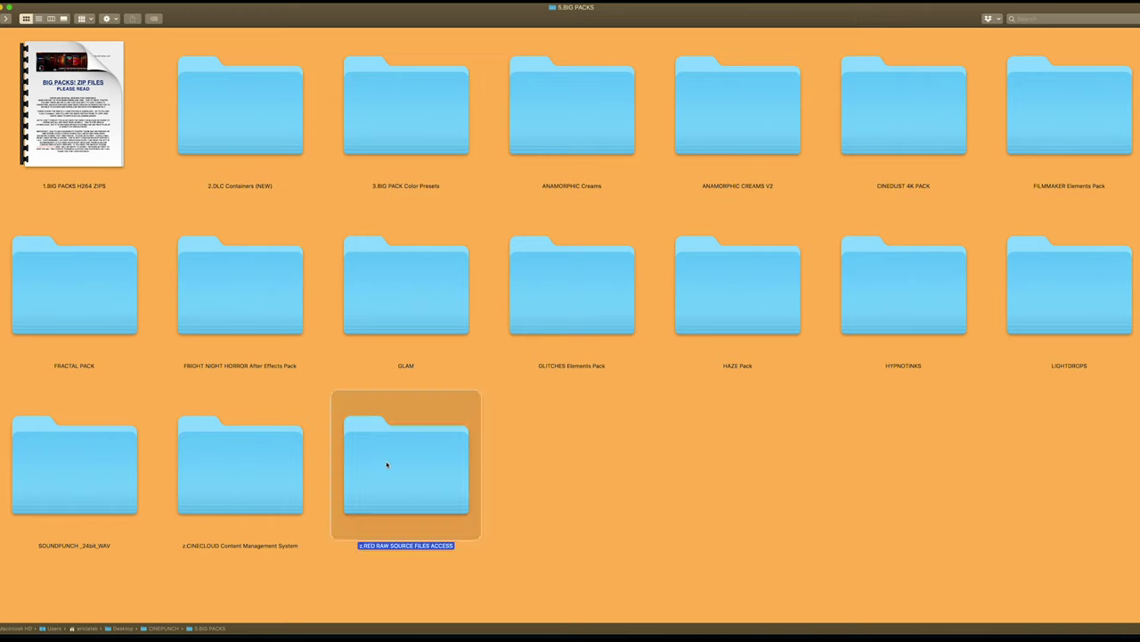
click(258, 458)
click(384, 482)
double_click(385, 480)
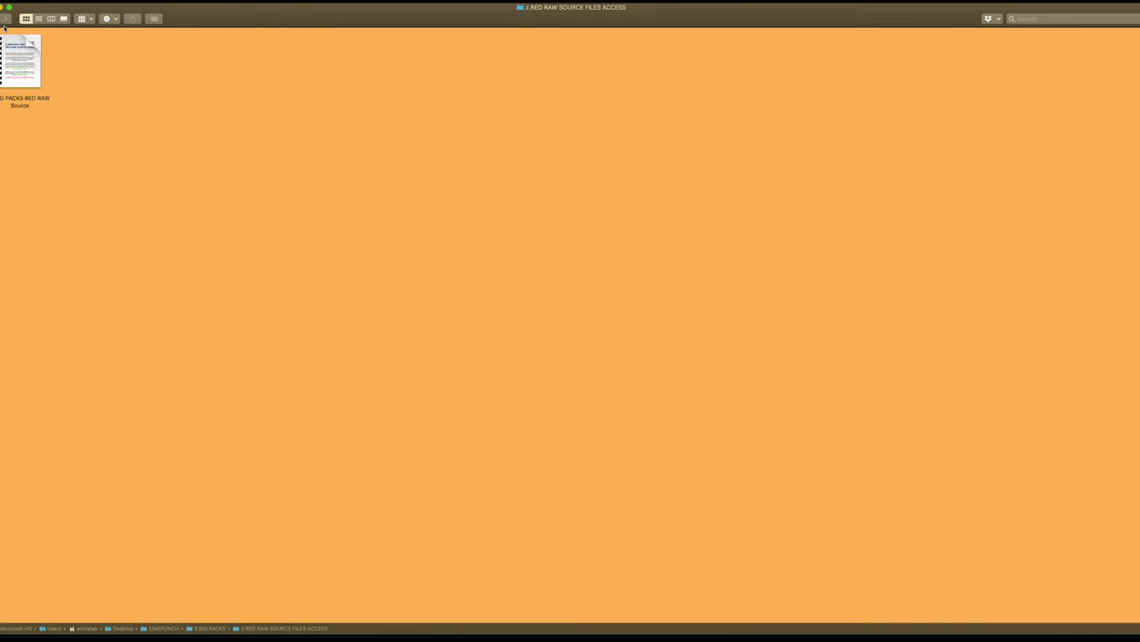
click(16, 55)
key(space)
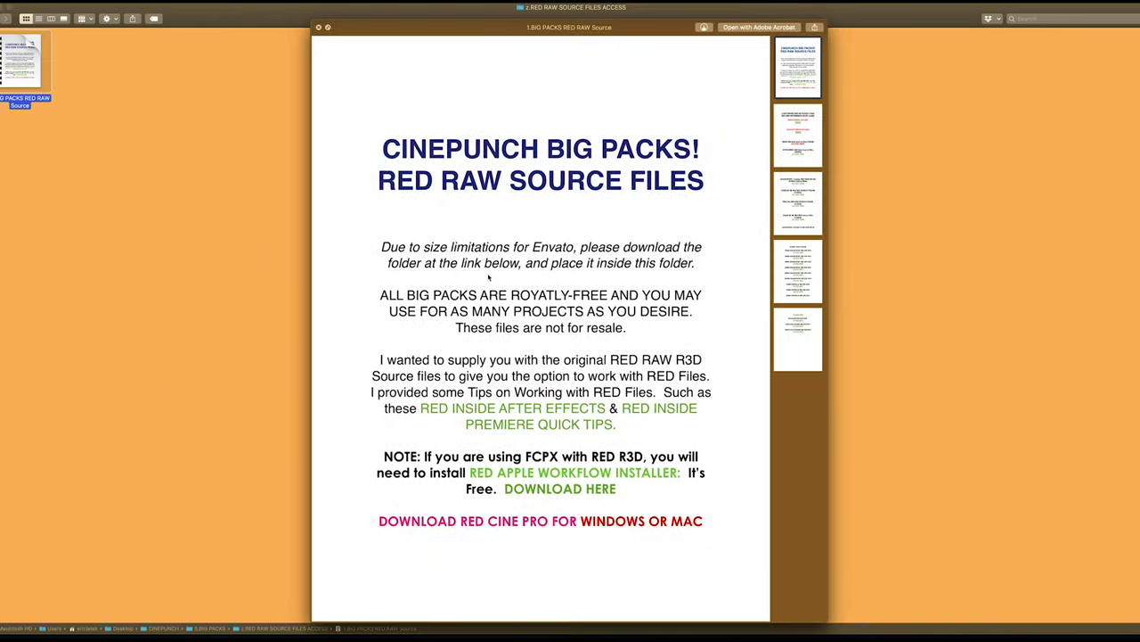
Review the LIGHTDROPS, HAZE and HYPNOTINKS RED source file links, close the preview, and return to the main CINEPUNCH folder.
scroll(518, 235, down, 10)
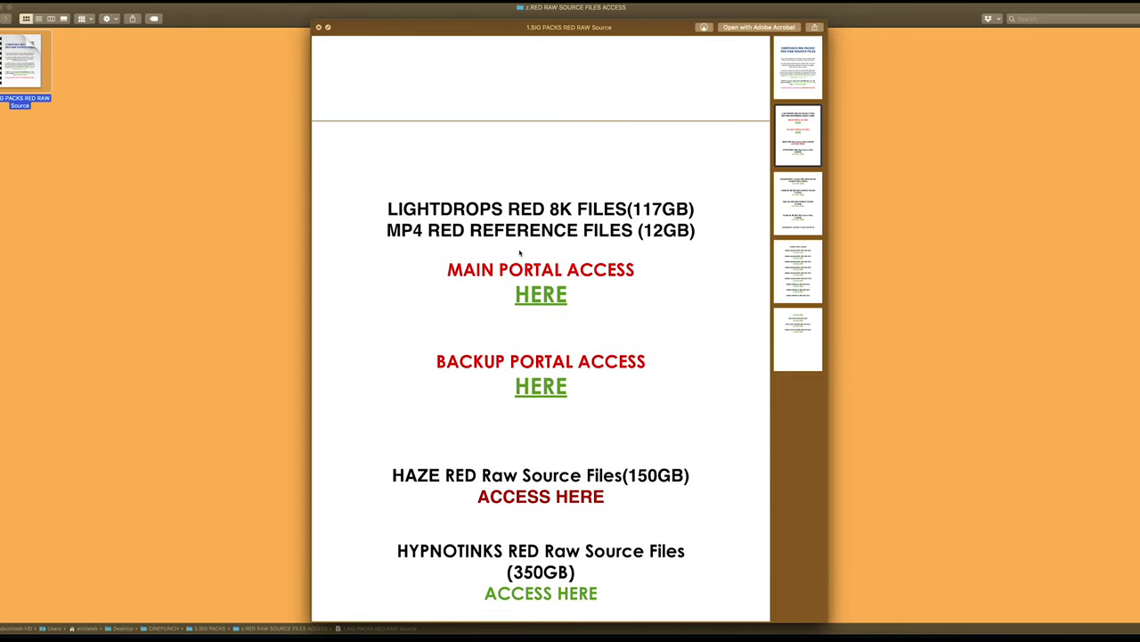
scroll(518, 252, down, 3)
scroll(525, 277, down, 1)
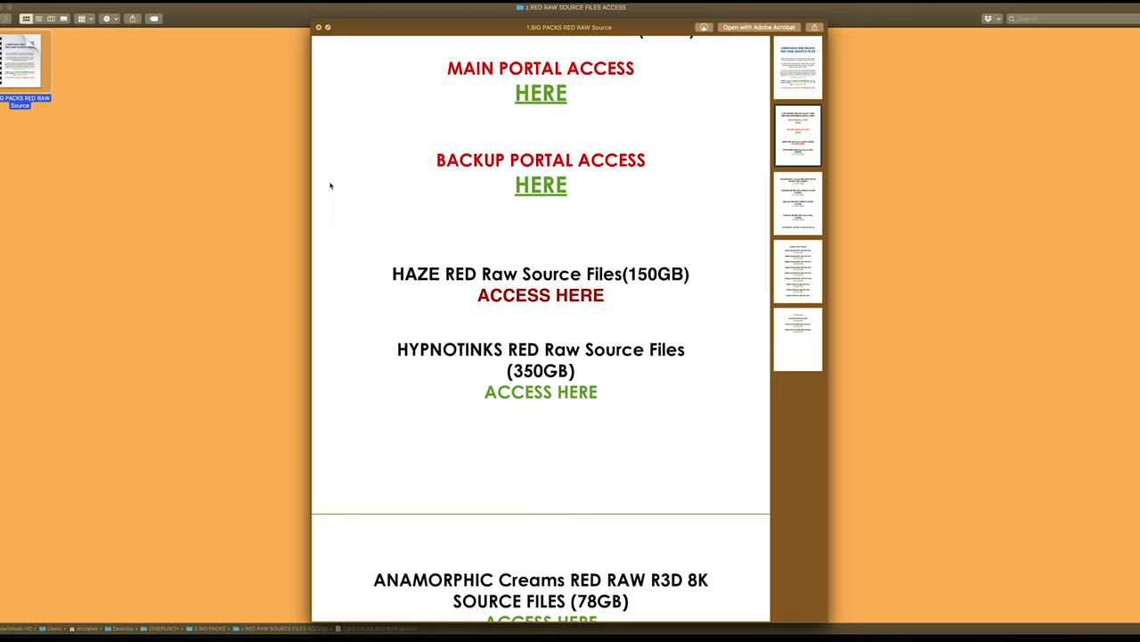
key(space)
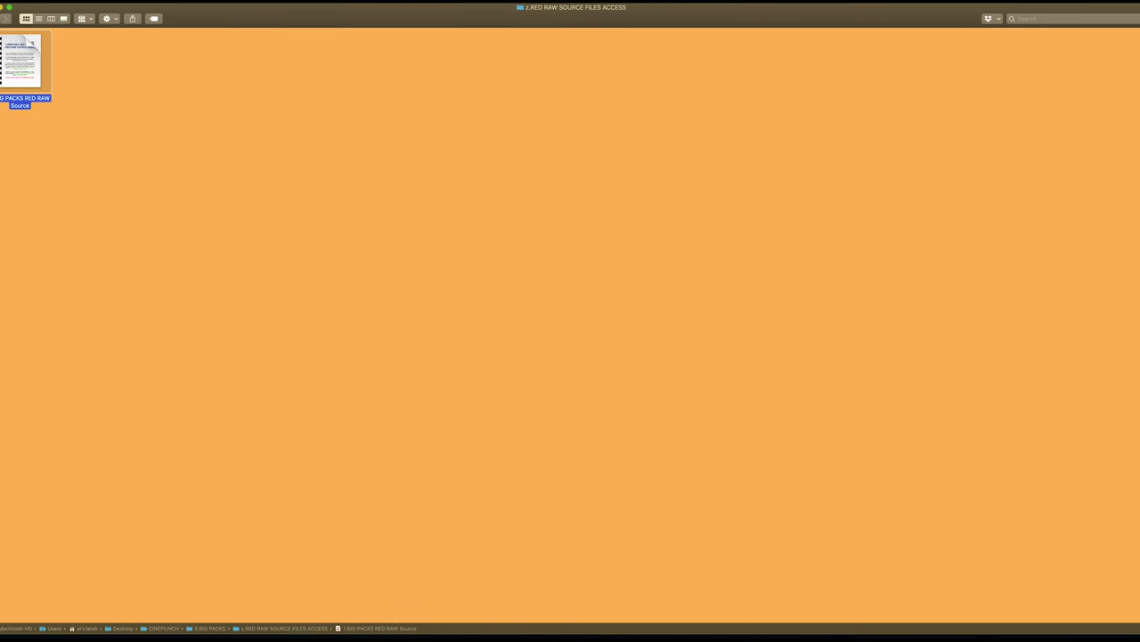
key(super+bracketleft)
key(super+bracketleft)
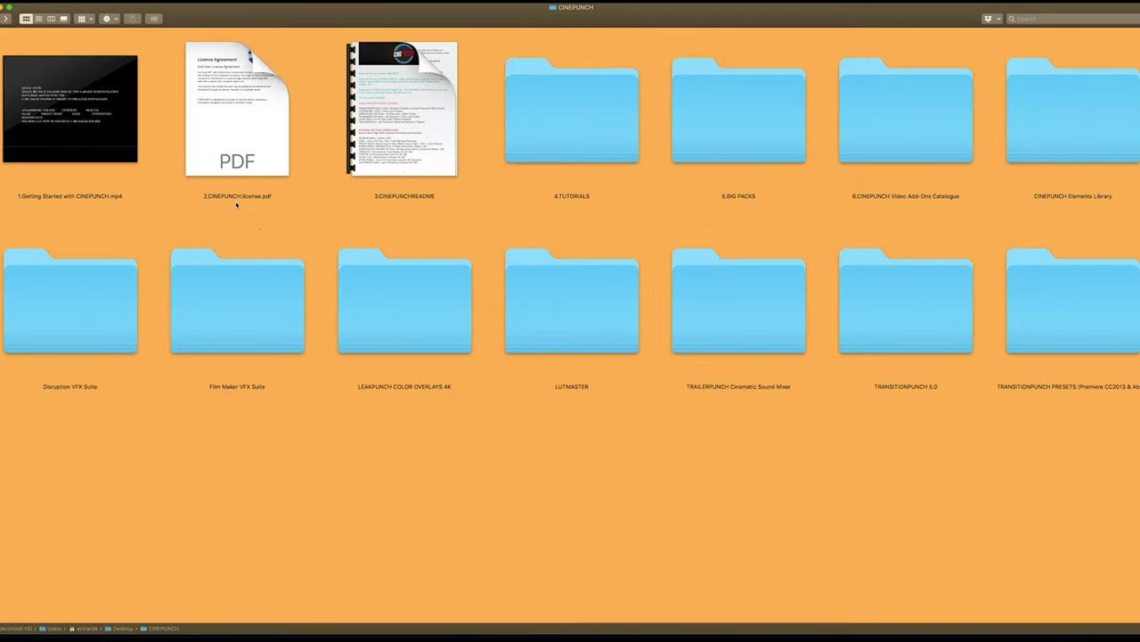
Go to the 6.CINEPUNCH Video Add-Ons Catalogue, browse the online Color_Bombs clips, and play the Color_Bombs_A001_C002 clip.
click(883, 125)
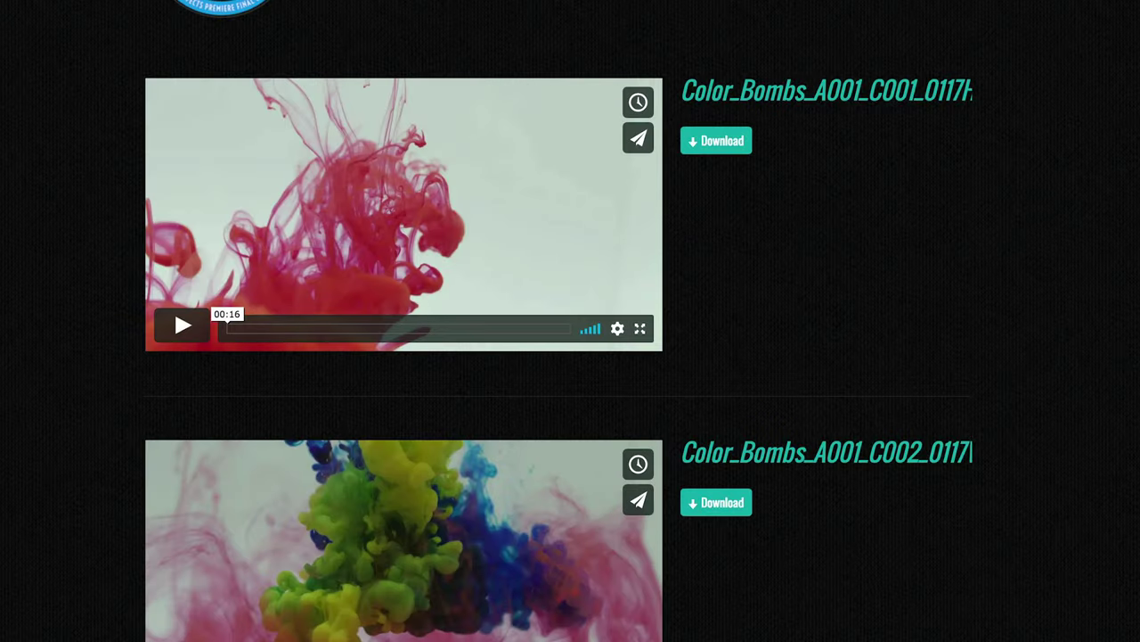
scroll(806, 217, down, 10)
scroll(975, 583, down, 4)
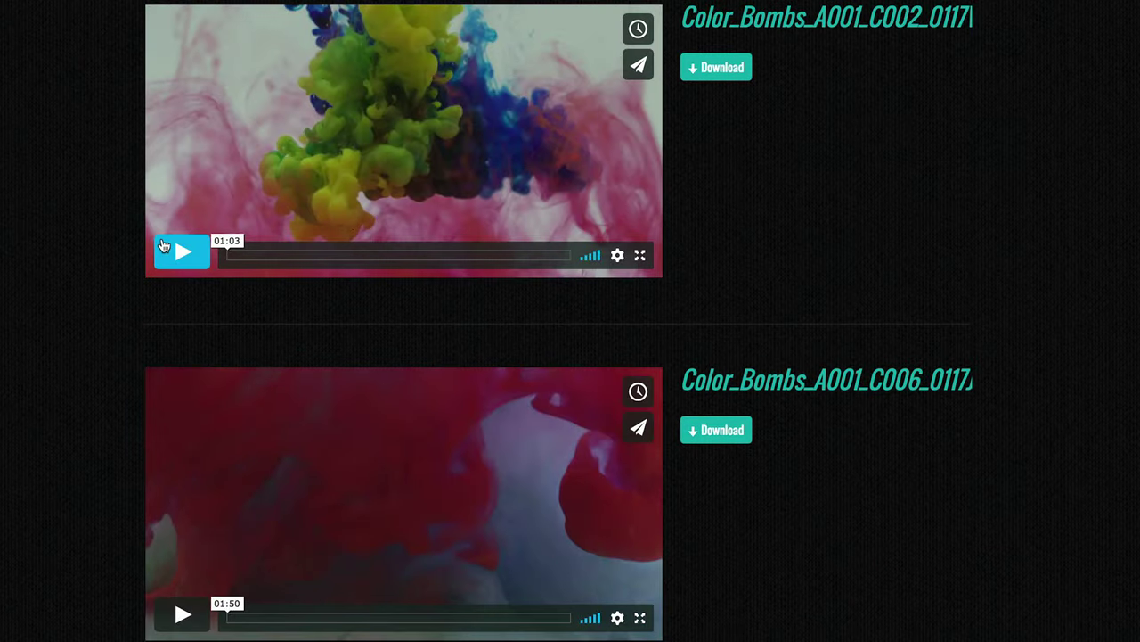
click(185, 265)
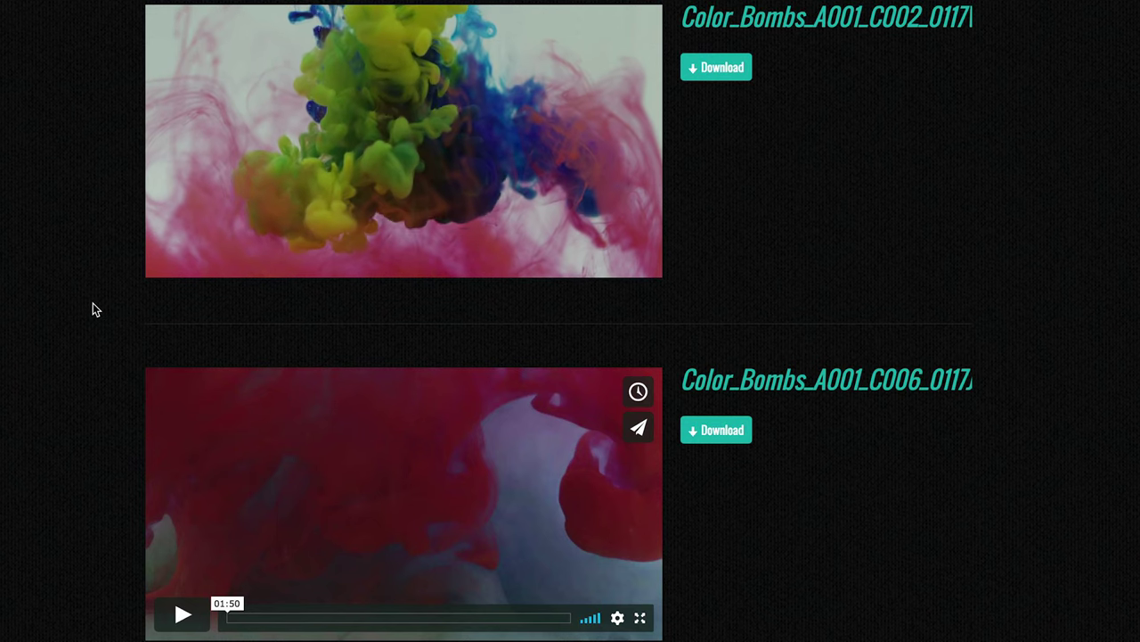
Pause the Color_Bombs_A001_C002 clip and start its download from the catalogue page.
mouse_move(176, 256)
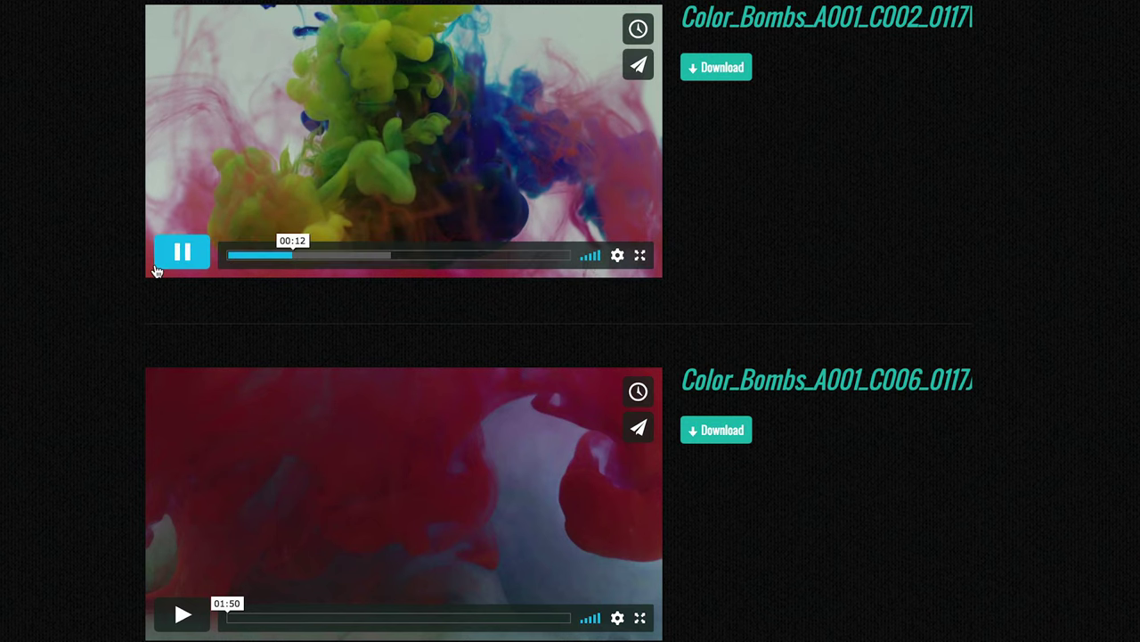
click(176, 256)
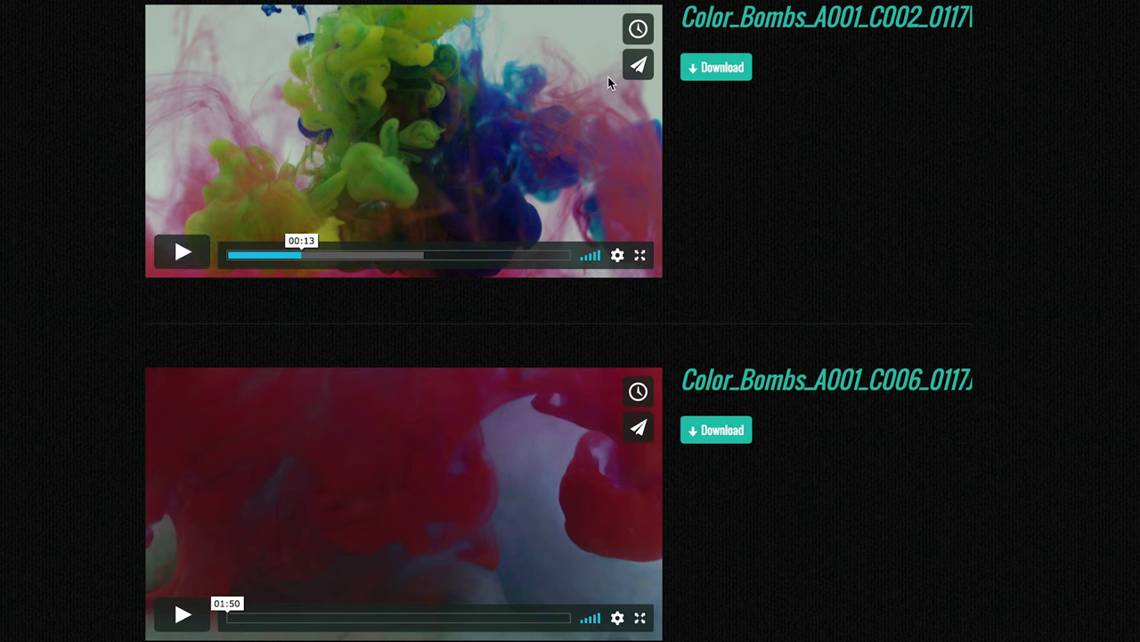
click(710, 70)
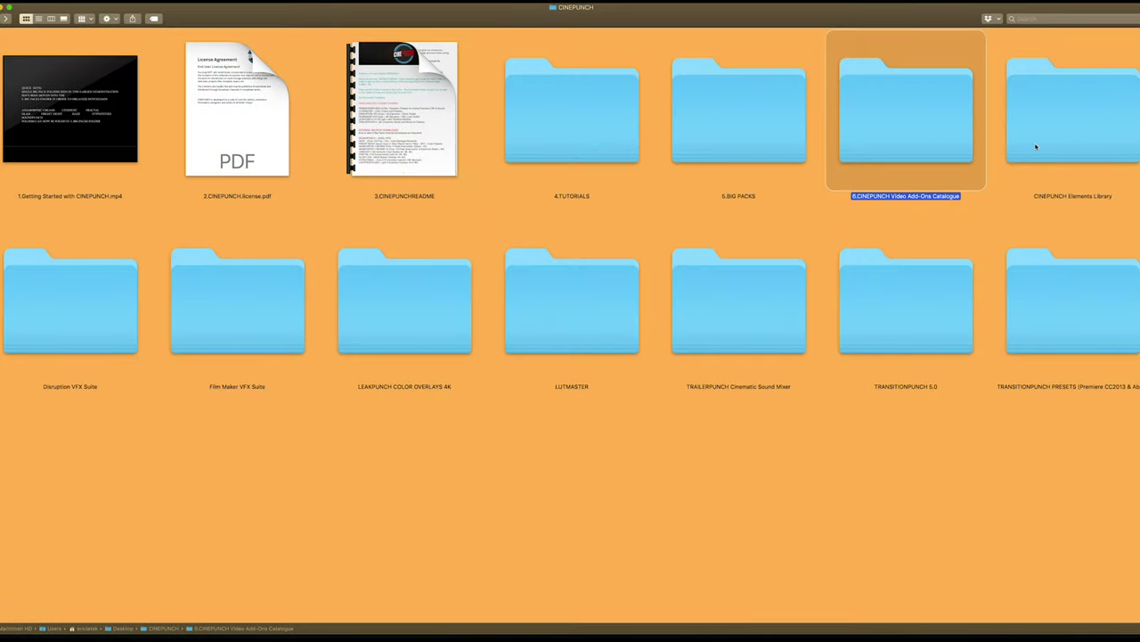
Check the Premiere project versions in the PREMIERE CC folder of the CINEPUNCH Elements Library, and return to the main CINEPUNCH folder.
click(1036, 147)
double_click(1043, 147)
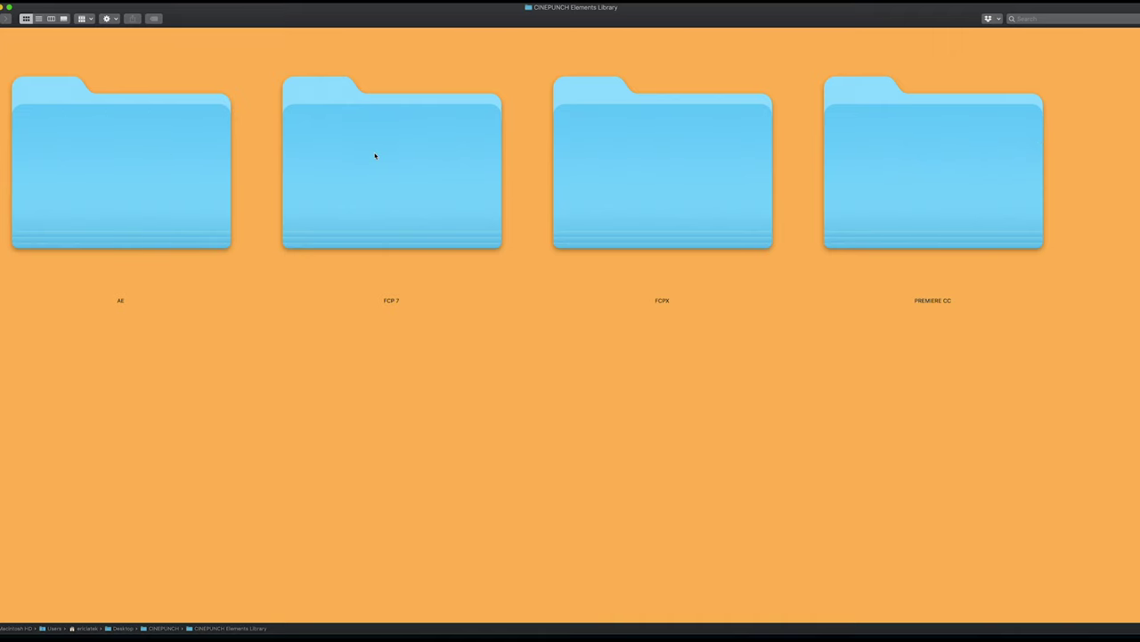
double_click(881, 207)
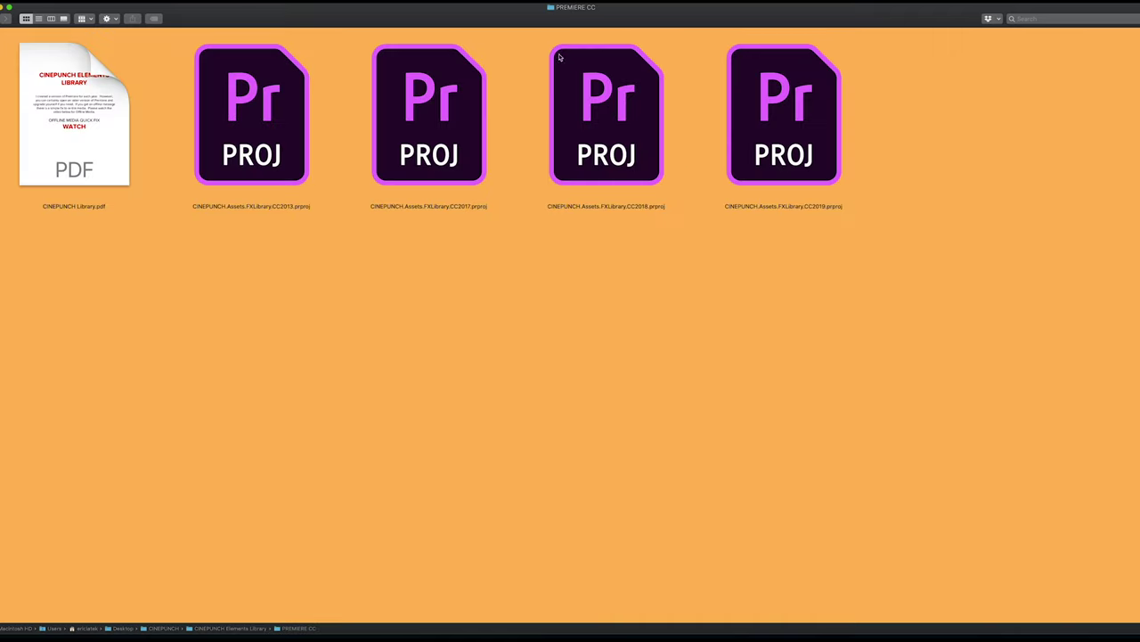
click(255, 140)
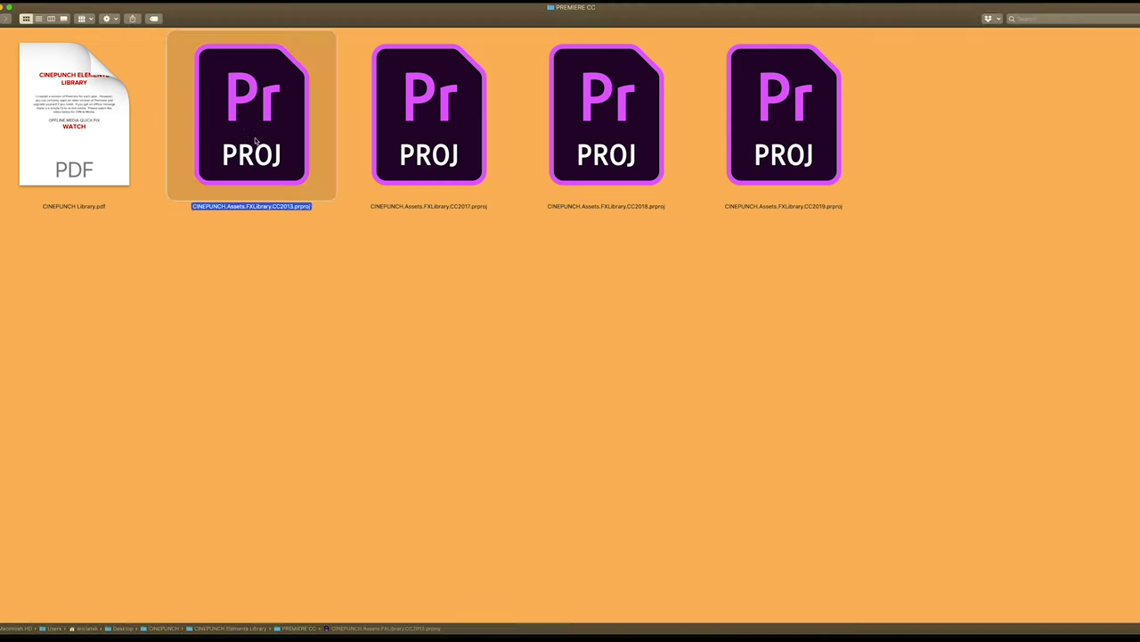
click(440, 156)
click(768, 146)
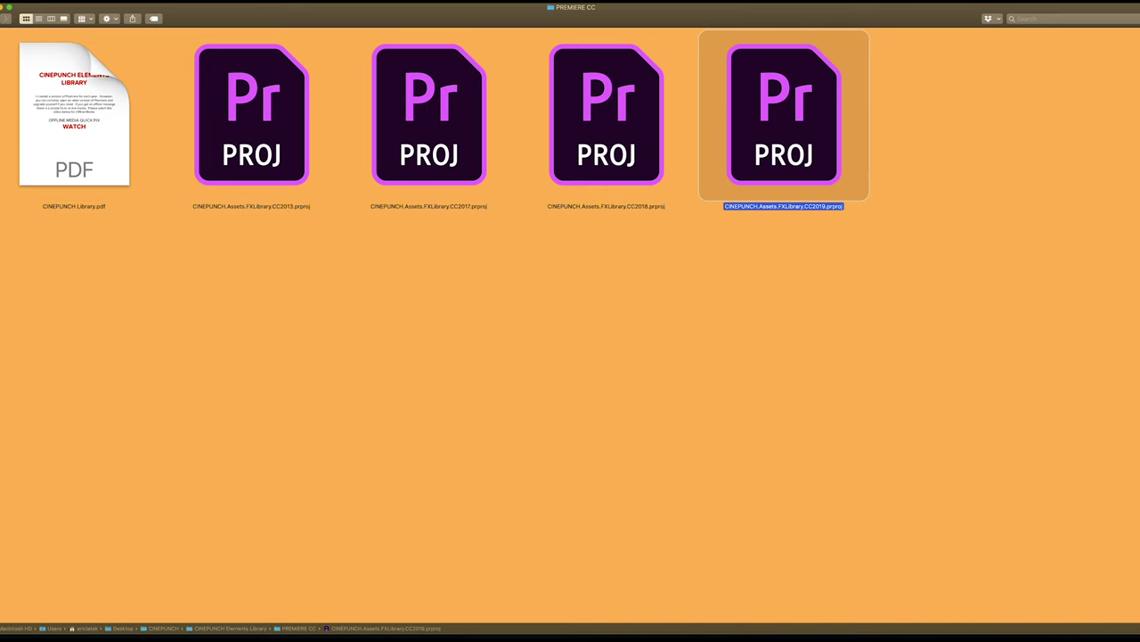
key(super+Up)
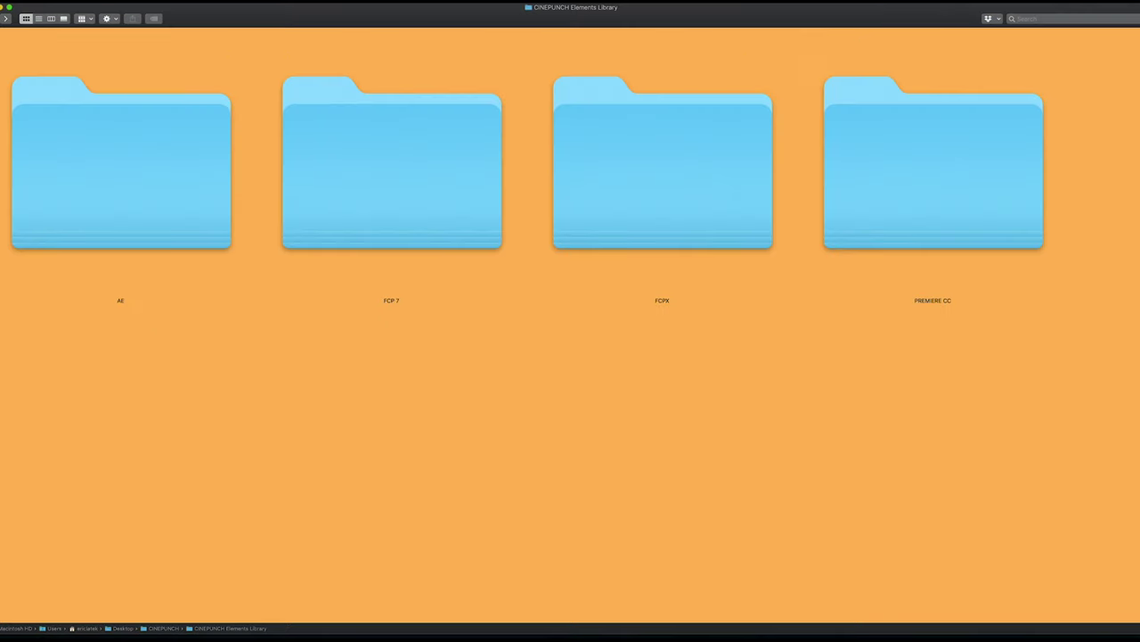
key(super+Up)
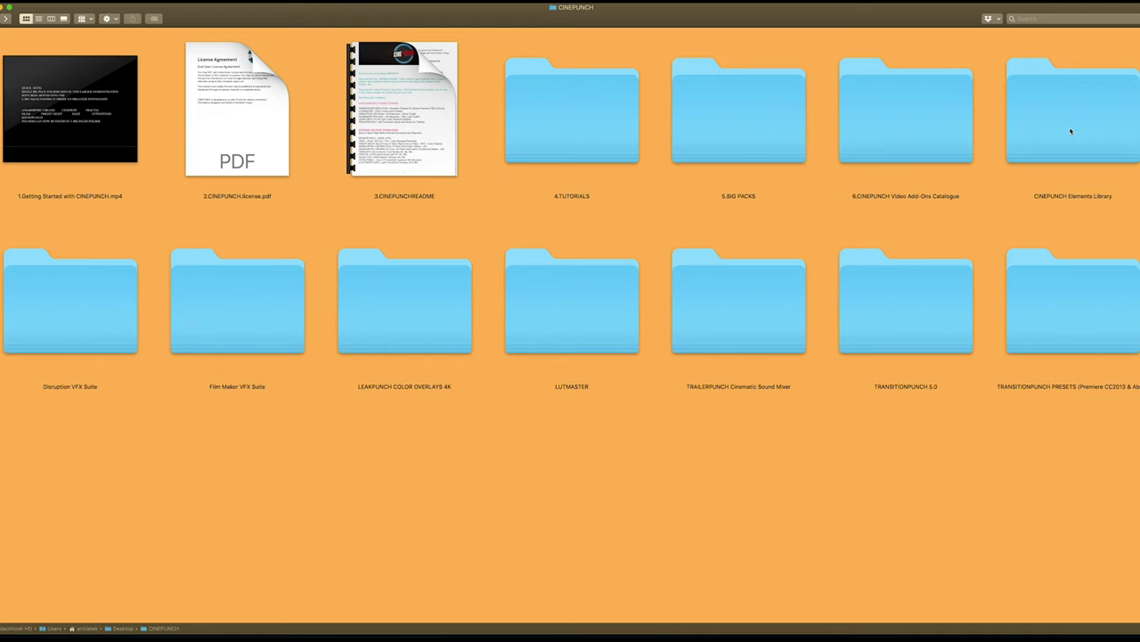
Look through the contents of the Disruption VFX Suite folder and return to the main CINEPUNCH folder.
click(89, 321)
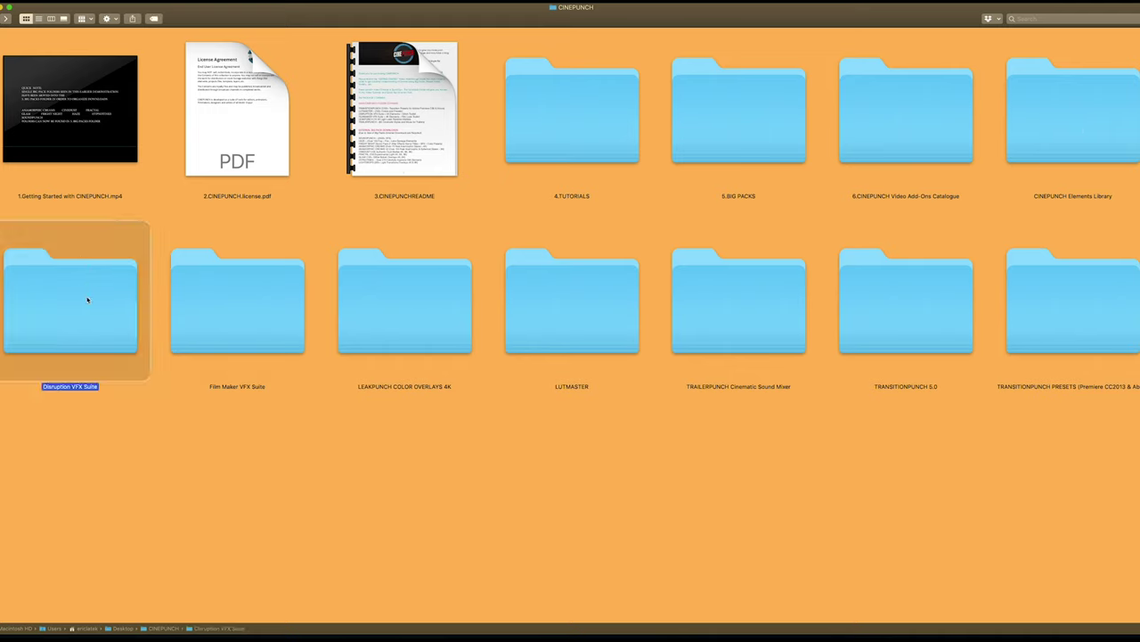
double_click(88, 300)
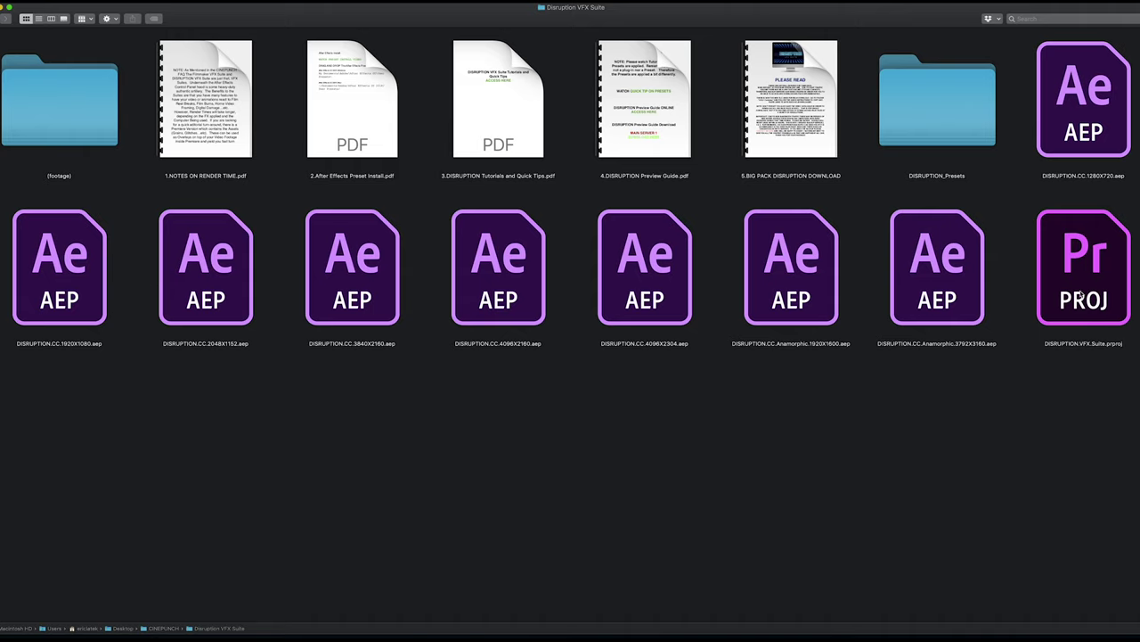
key(super+bracketleft)
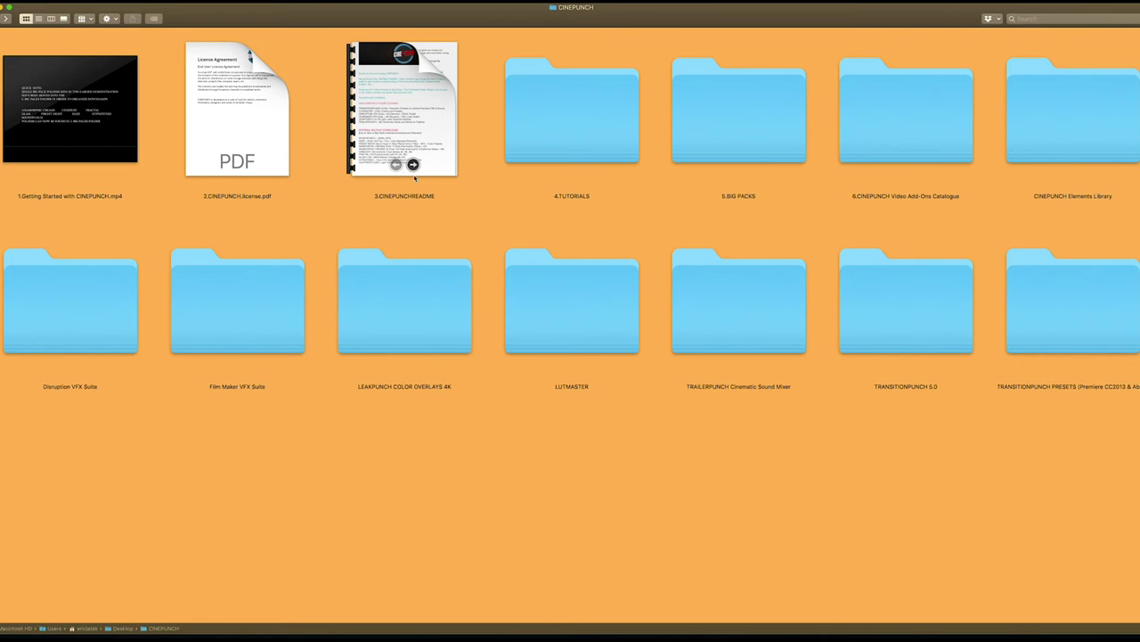
Look through the Film Maker VFX Suite folder, including its Film_Maker_VFX_Suite_Presets folder icon, and return to the main CINEPUNCH folder.
click(275, 359)
double_click(271, 338)
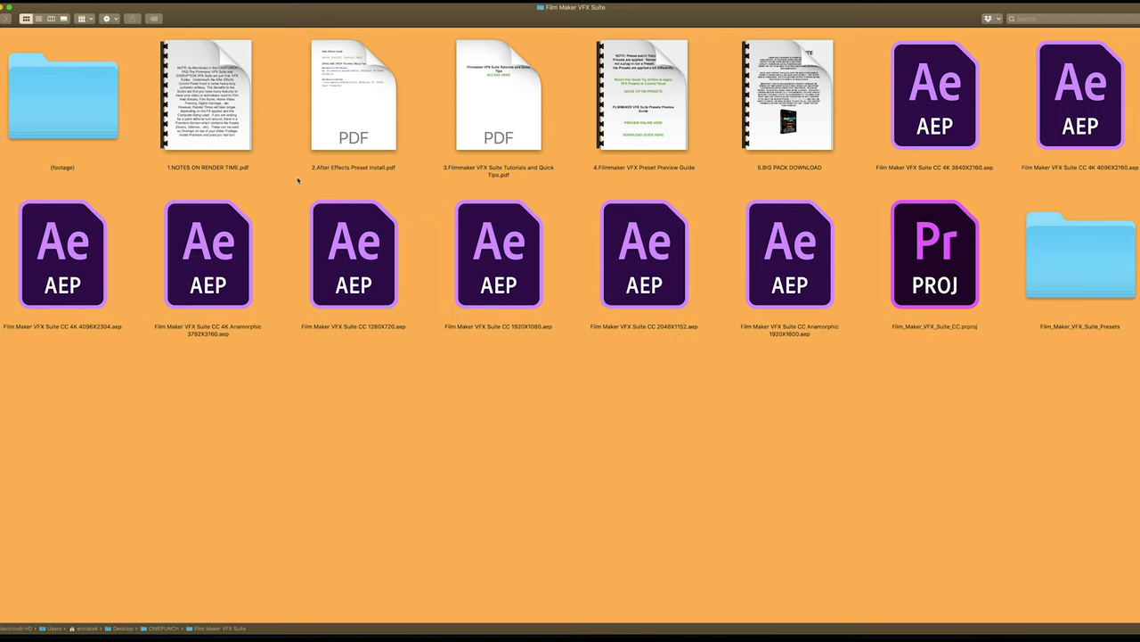
click(1084, 254)
key(super+Up)
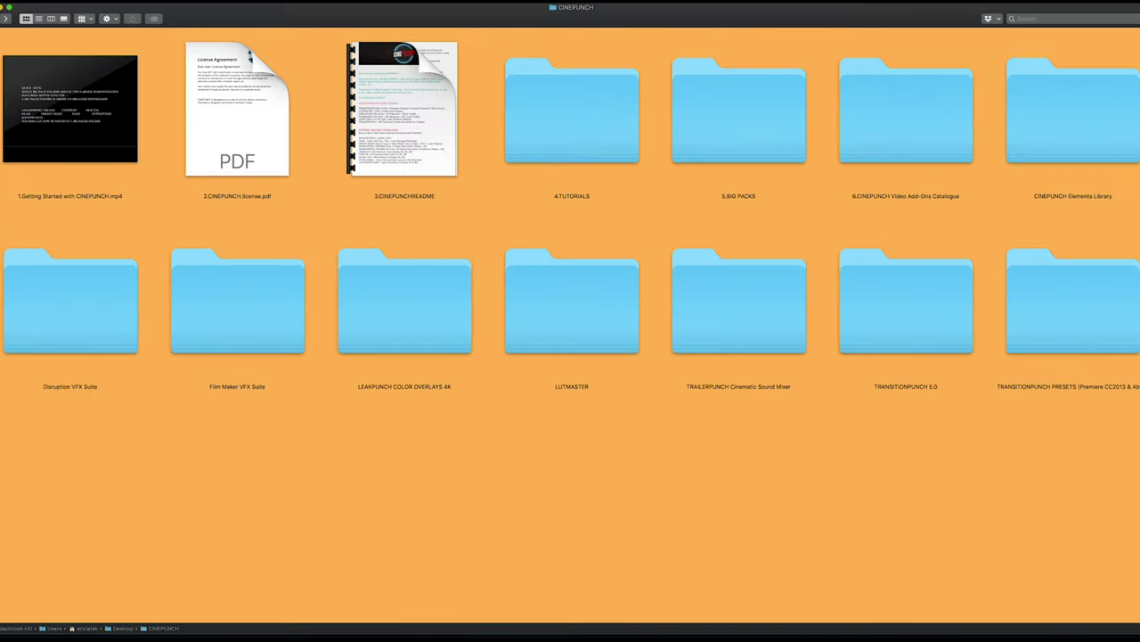
View the overlay clips in the LEAKPUNCH COLOR OVERLAYS 4K folder and return to the main CINEPUNCH folder.
click(396, 286)
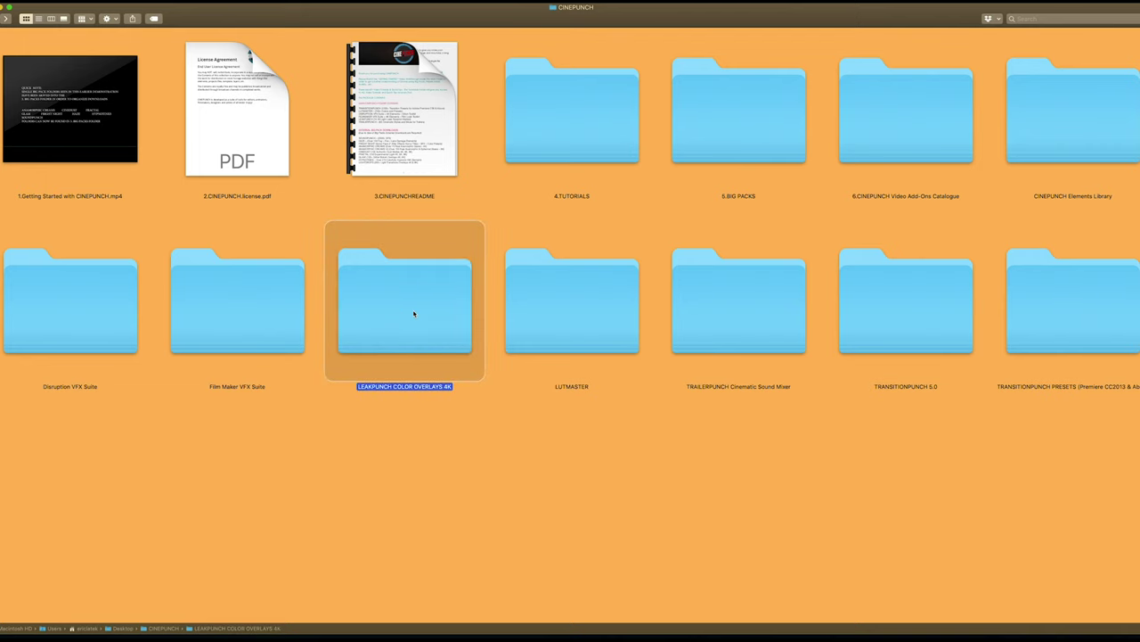
double_click(414, 313)
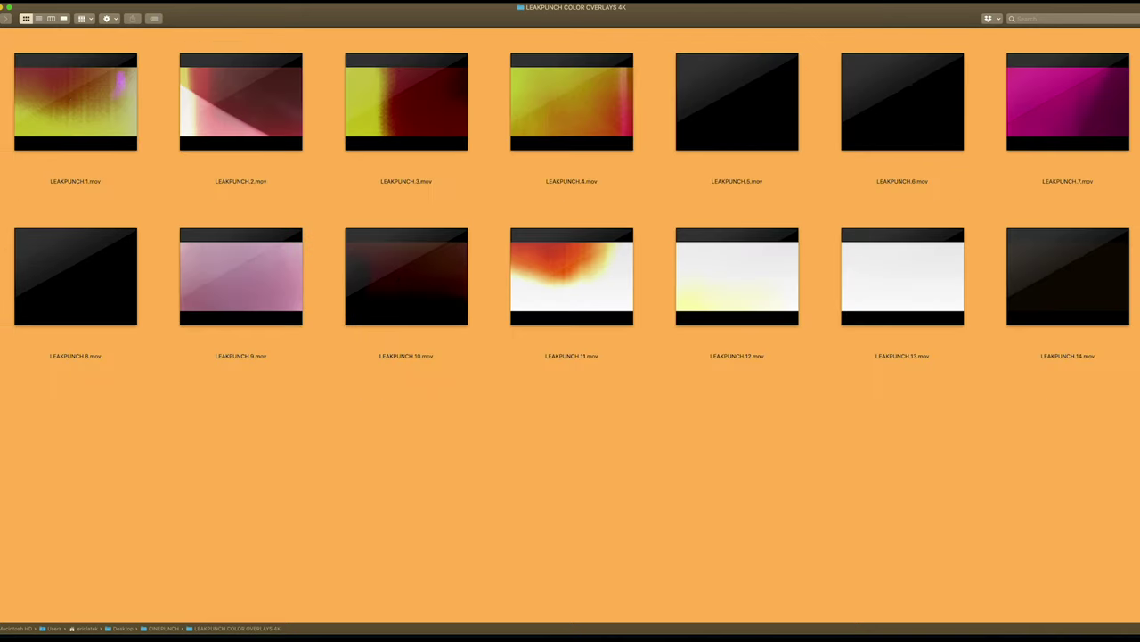
click(5, 18)
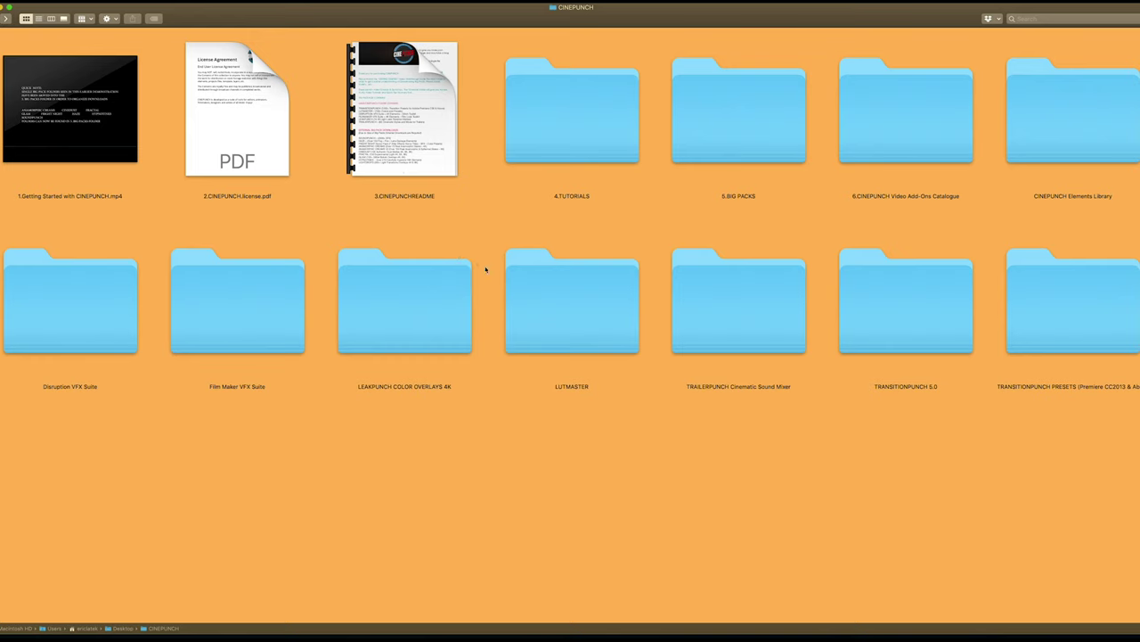
Go to the Premiere.CC.Presets.Install folder inside LUTMASTER's 1.INSTALLERS folder.
double_click(580, 315)
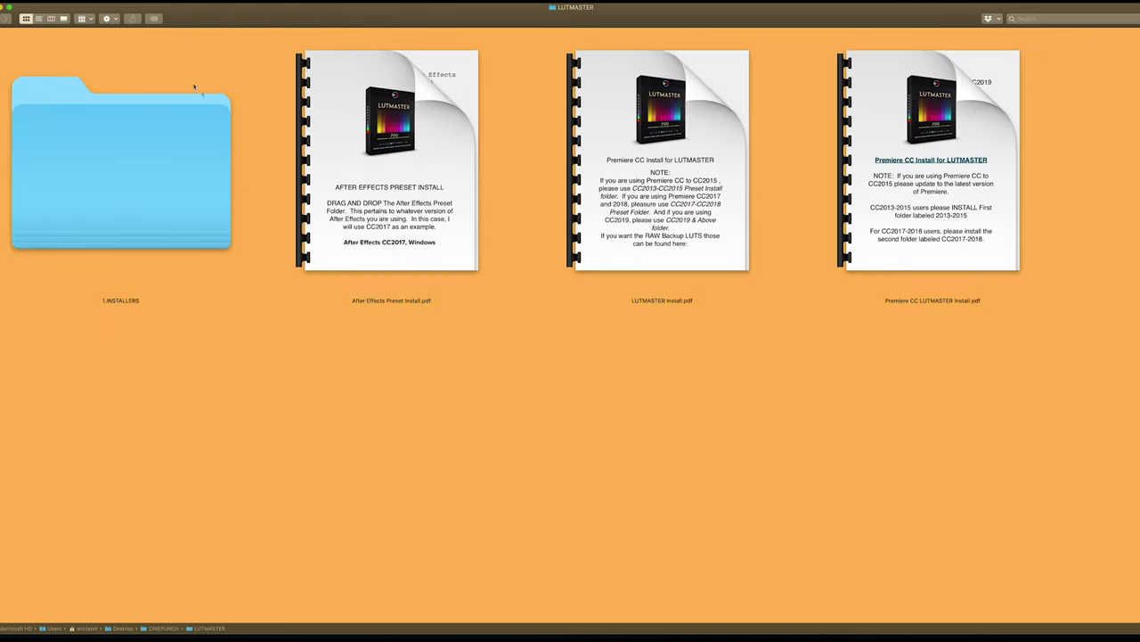
mouse_move(307, 145)
mouse_move(745, 218)
double_click(186, 160)
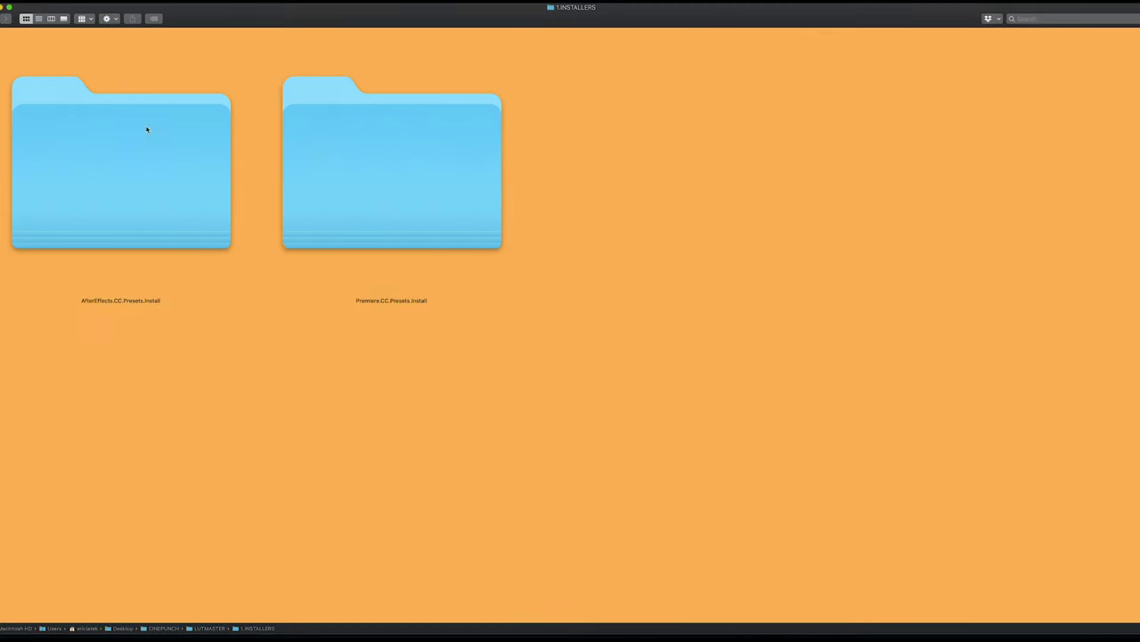
click(158, 169)
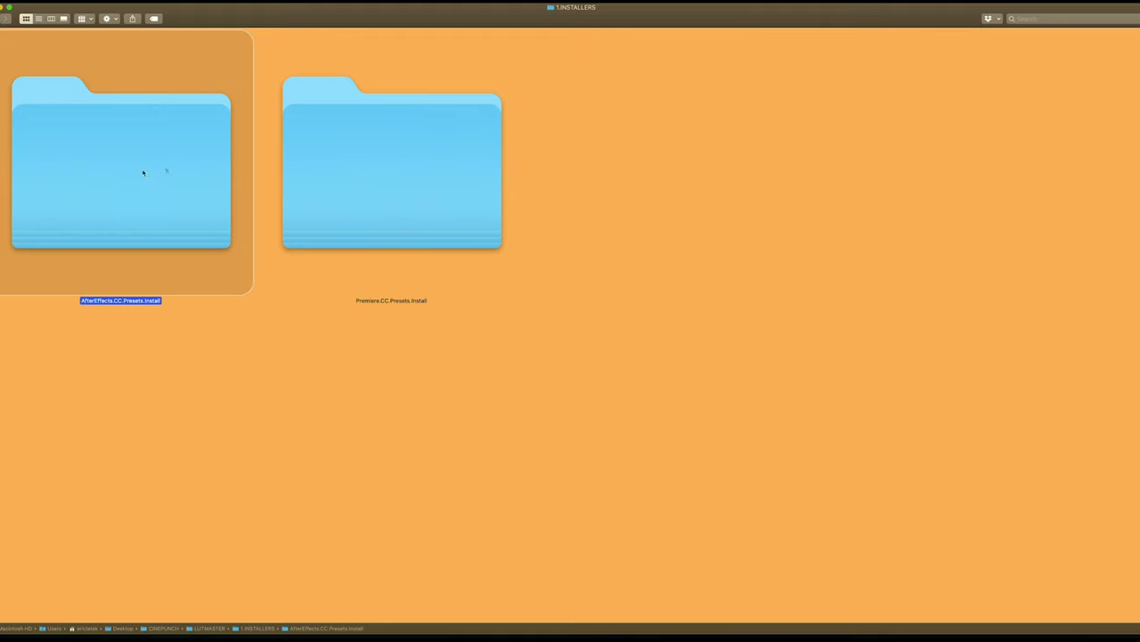
click(331, 226)
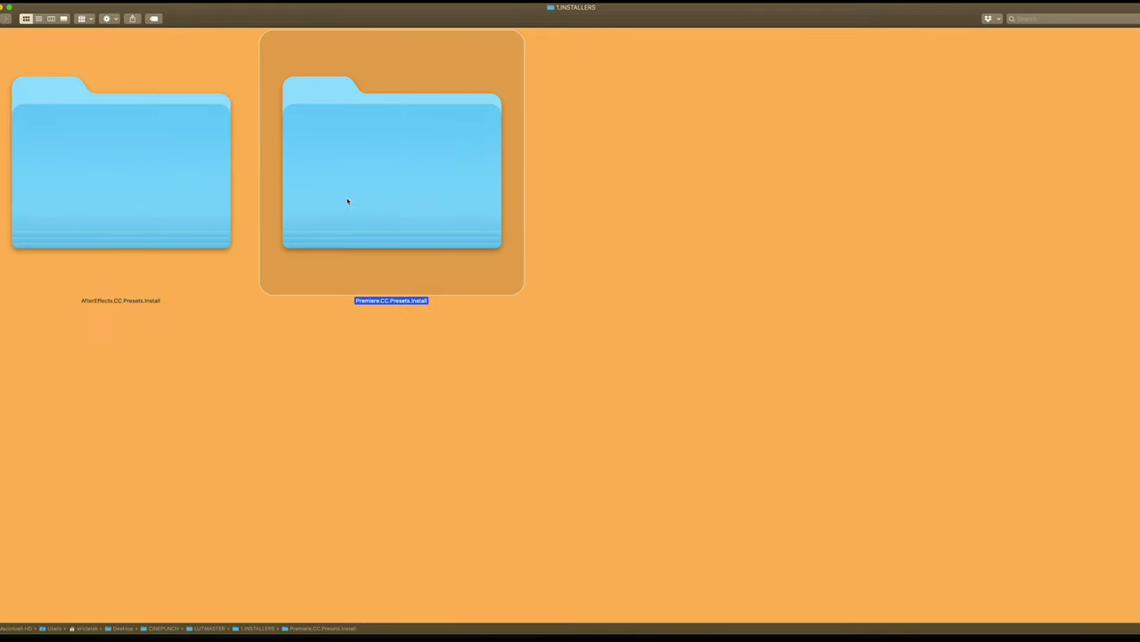
double_click(348, 201)
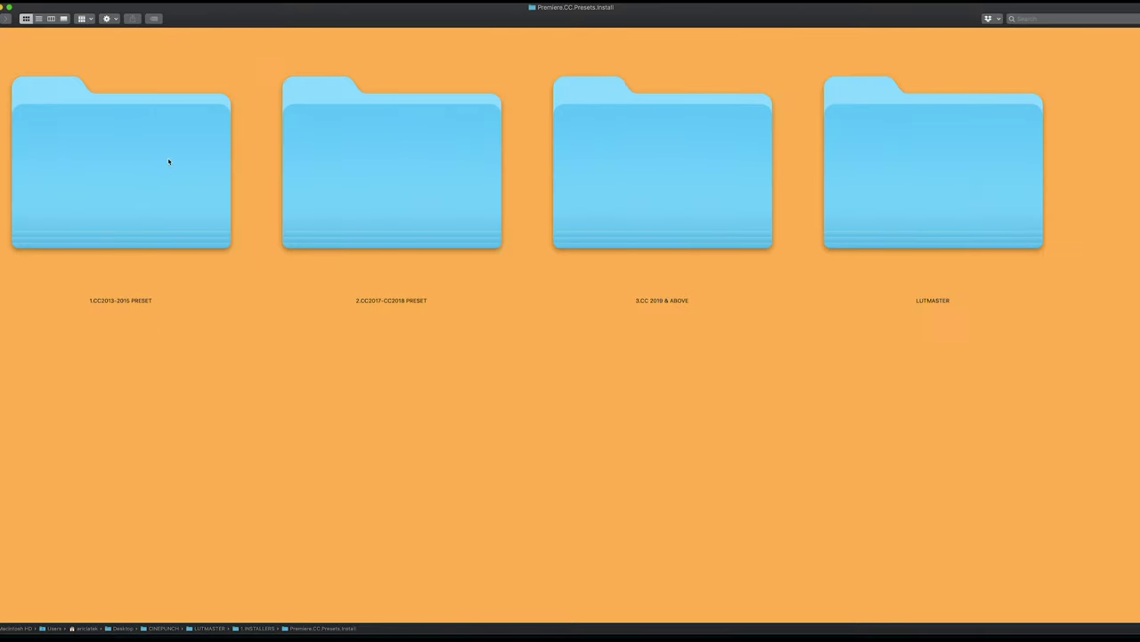
Compare the version-specific preset folders, look inside 3.CC 2019 & ABOVE, and return to the main CINEPUNCH folder.
click(166, 160)
click(362, 187)
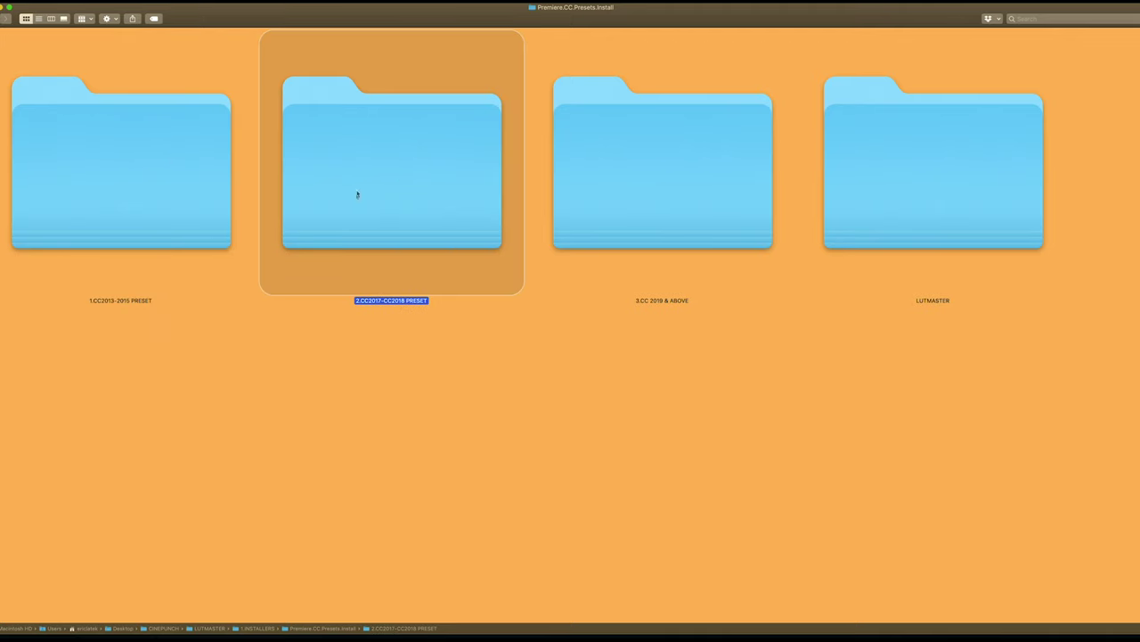
click(669, 132)
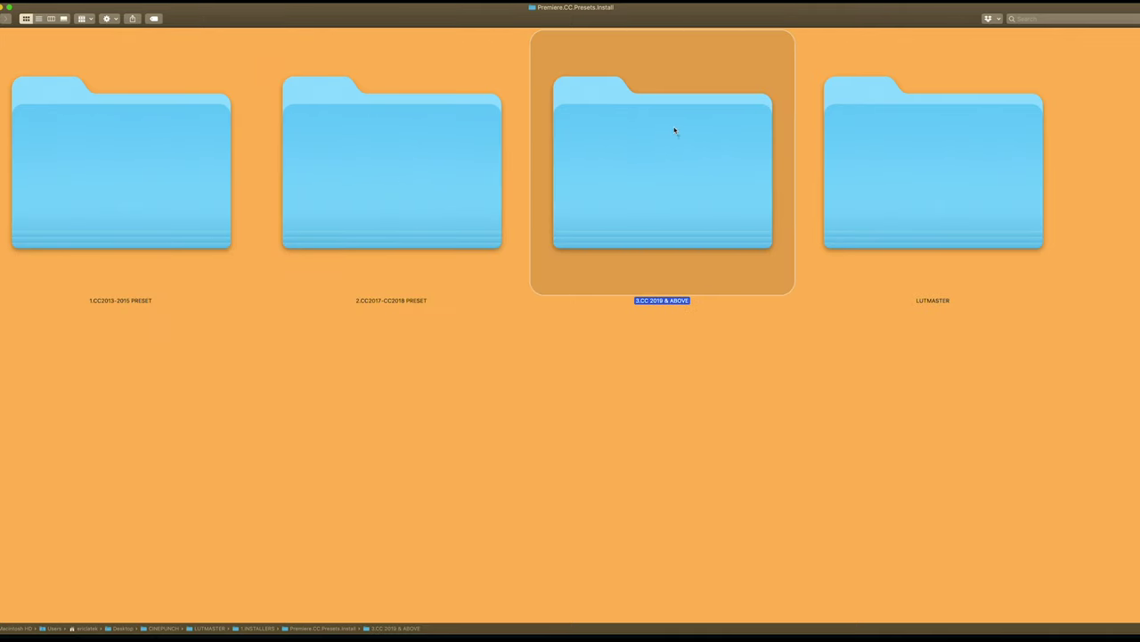
double_click(702, 170)
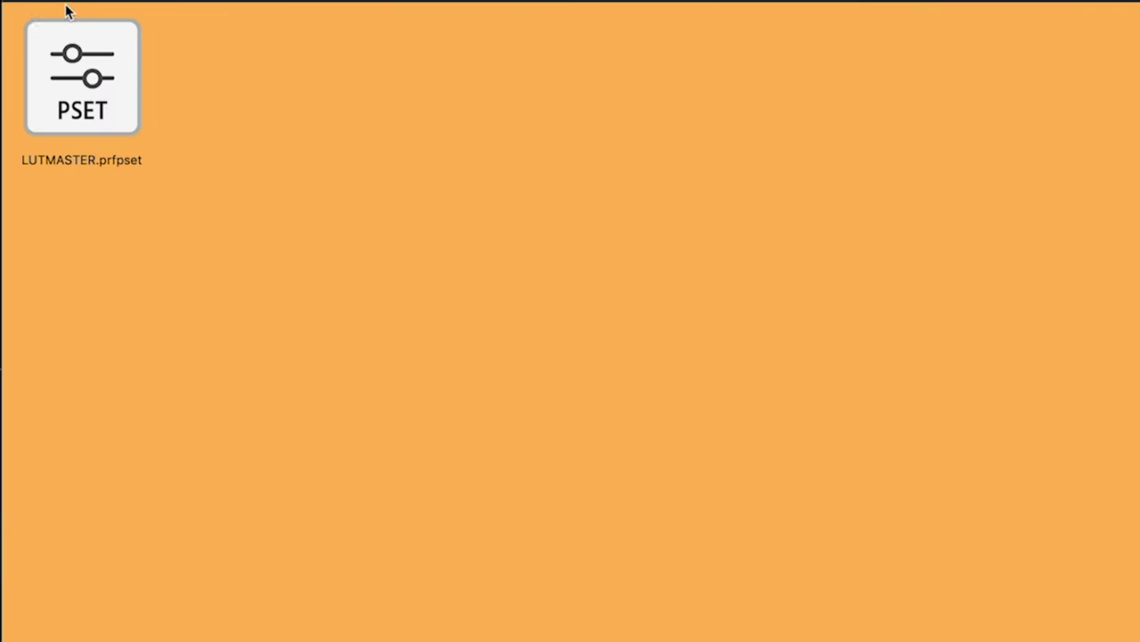
click(7, 18)
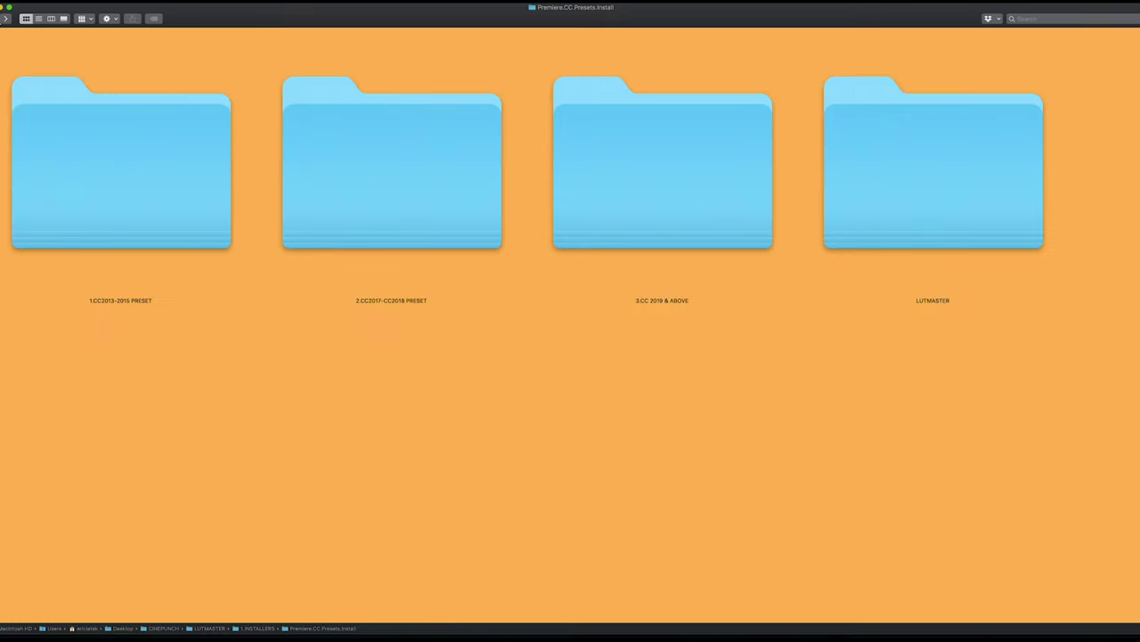
key(super+bracketleft)
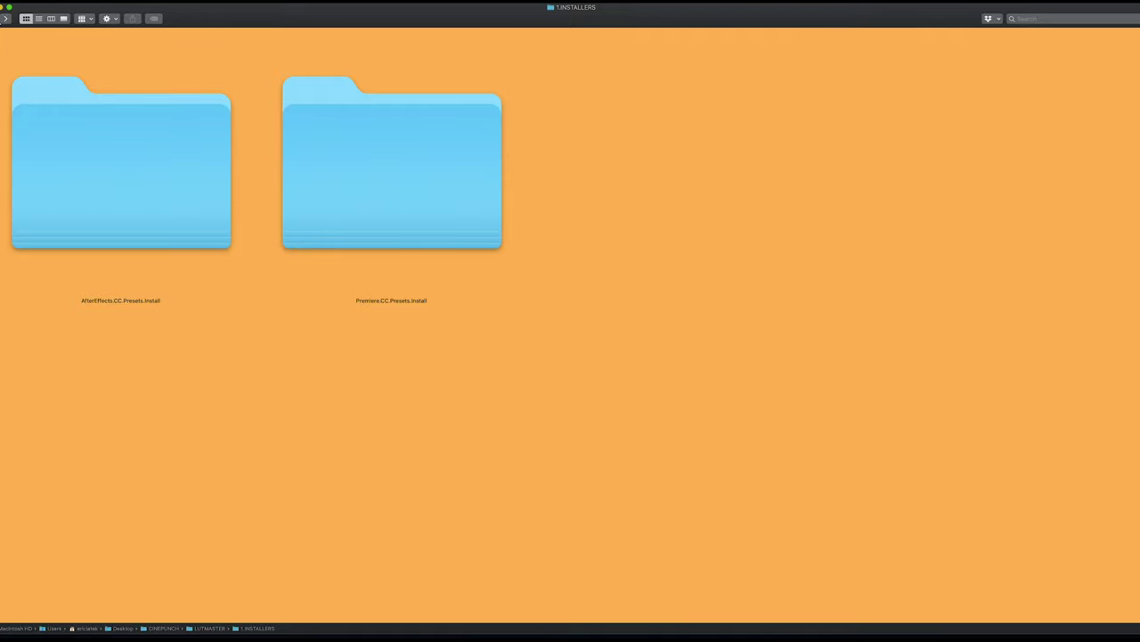
key(super+bracketleft)
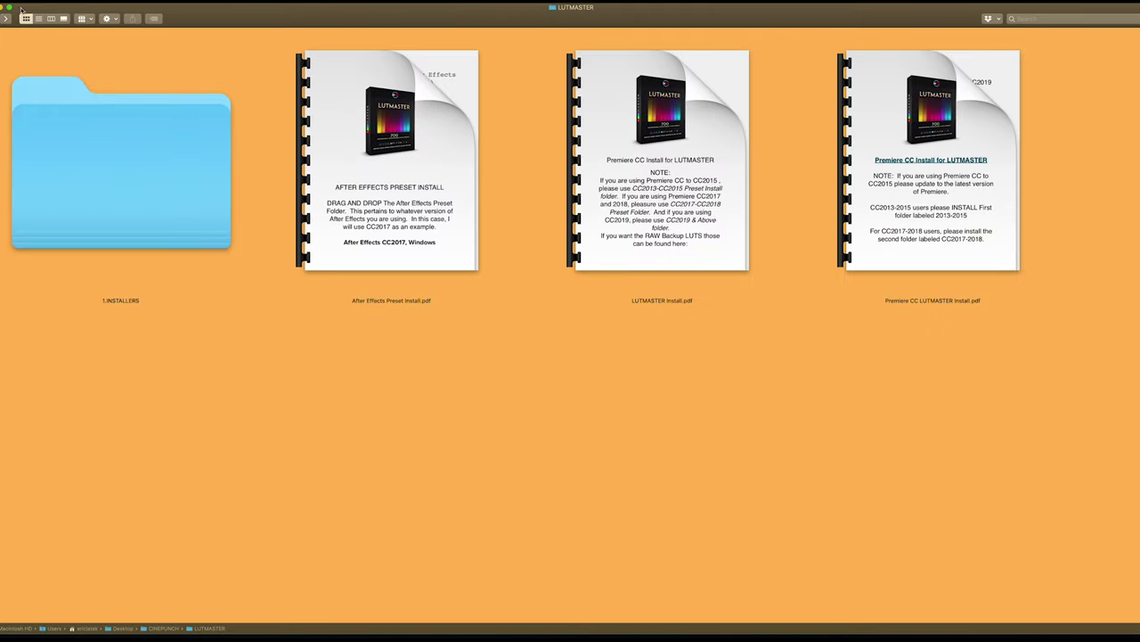
key(super+bracketleft)
key(Right)
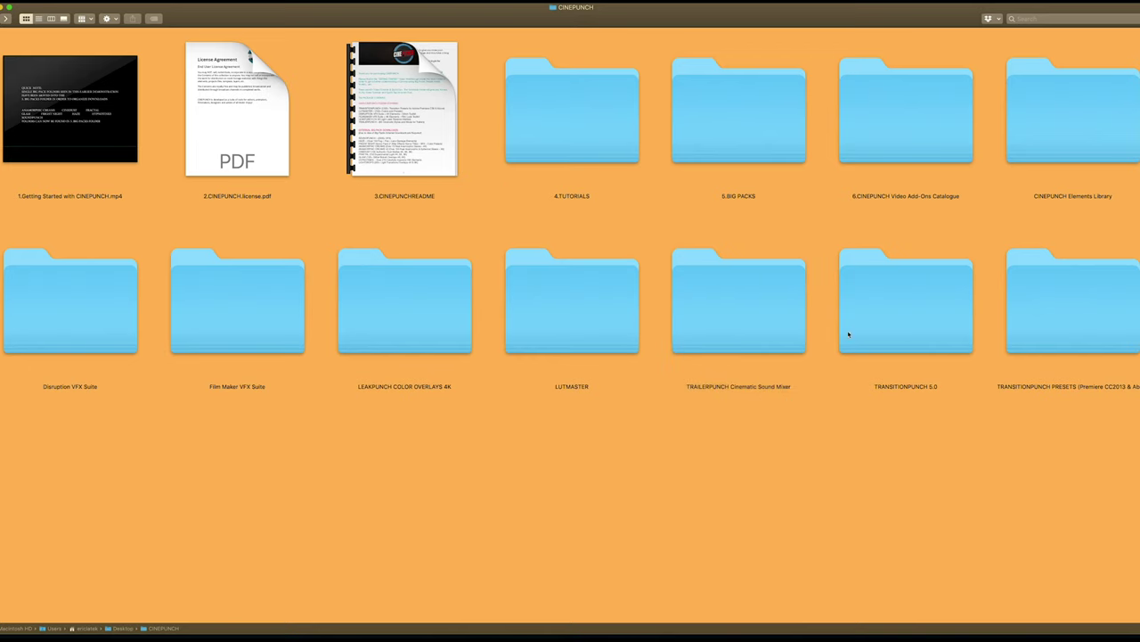
Review the tutorials and preview guide PDFs in the TRANSITIONPUNCH PRESETS folder, and open its INSTALL folder.
click(885, 328)
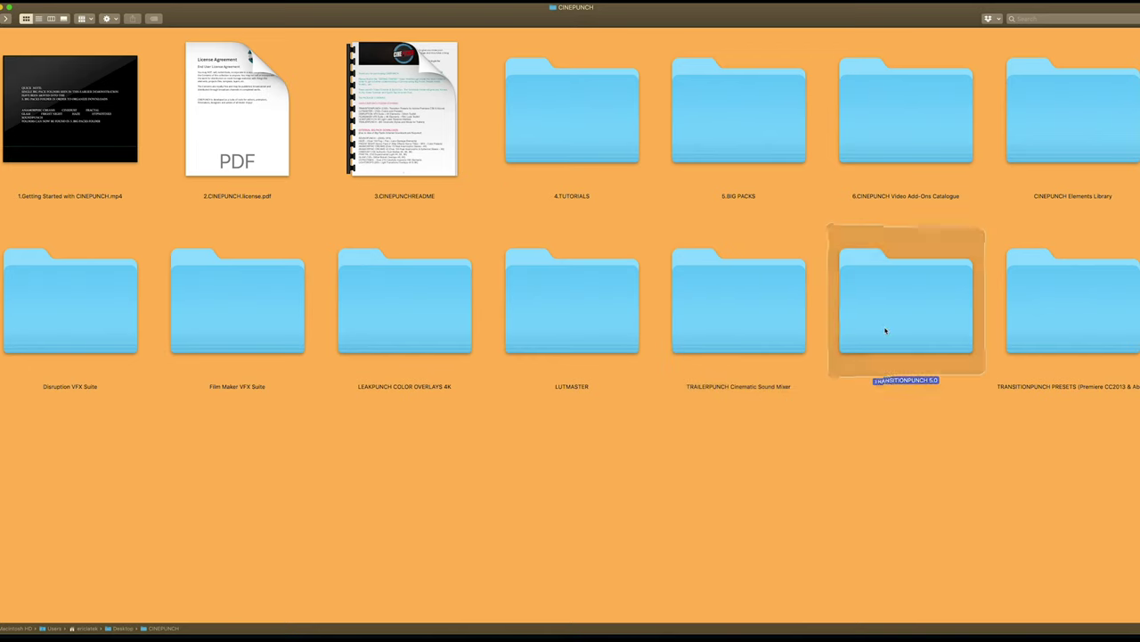
click(1091, 324)
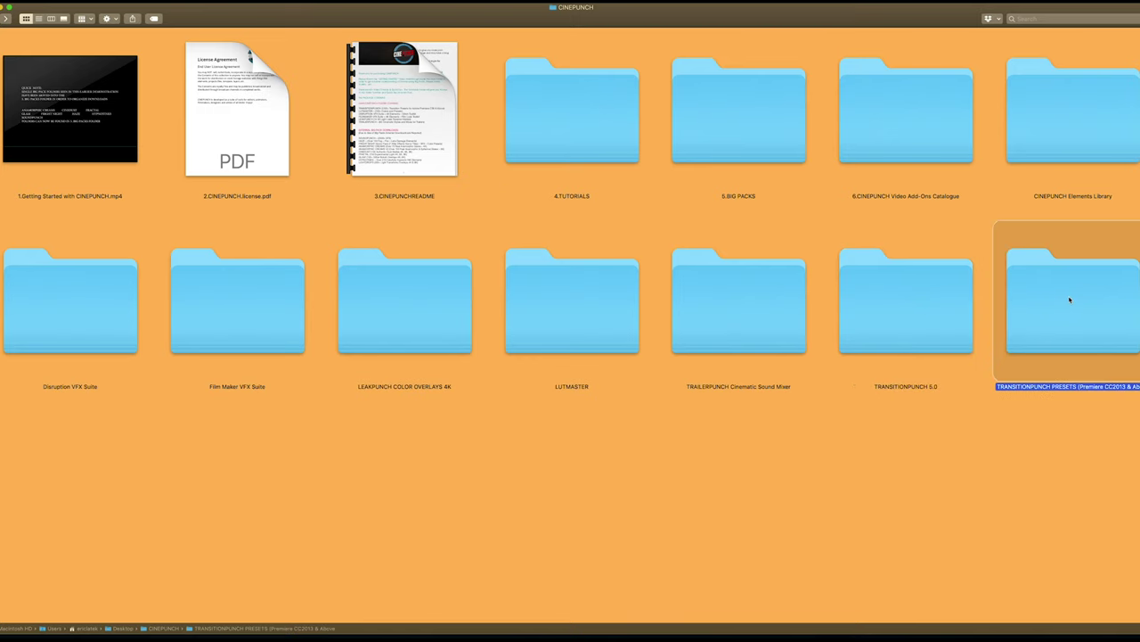
double_click(1070, 300)
click(189, 184)
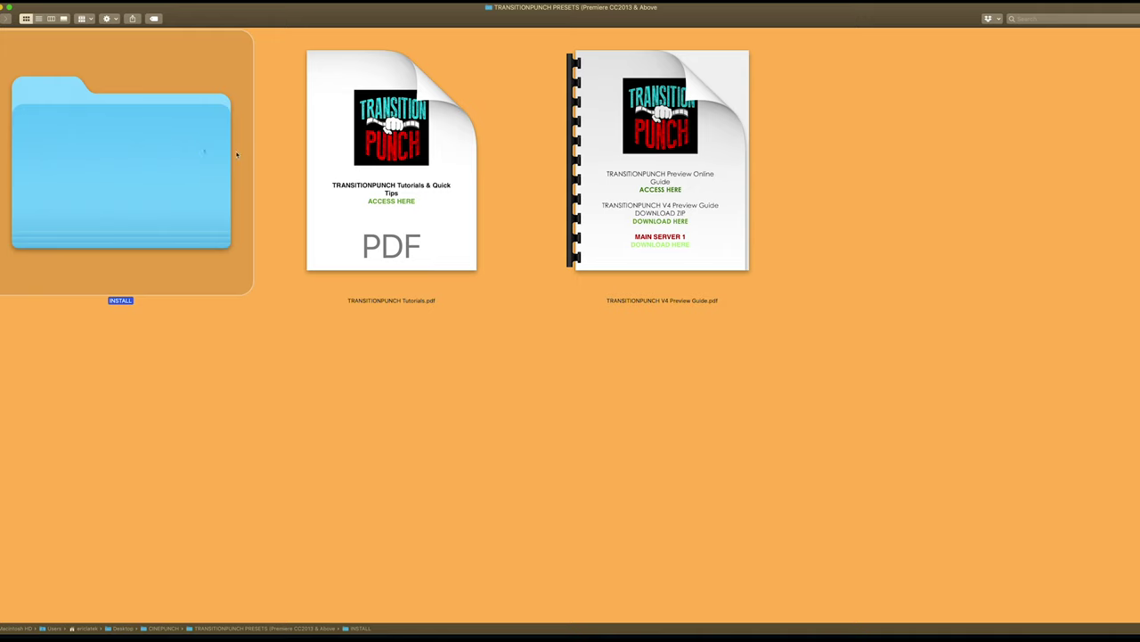
click(370, 192)
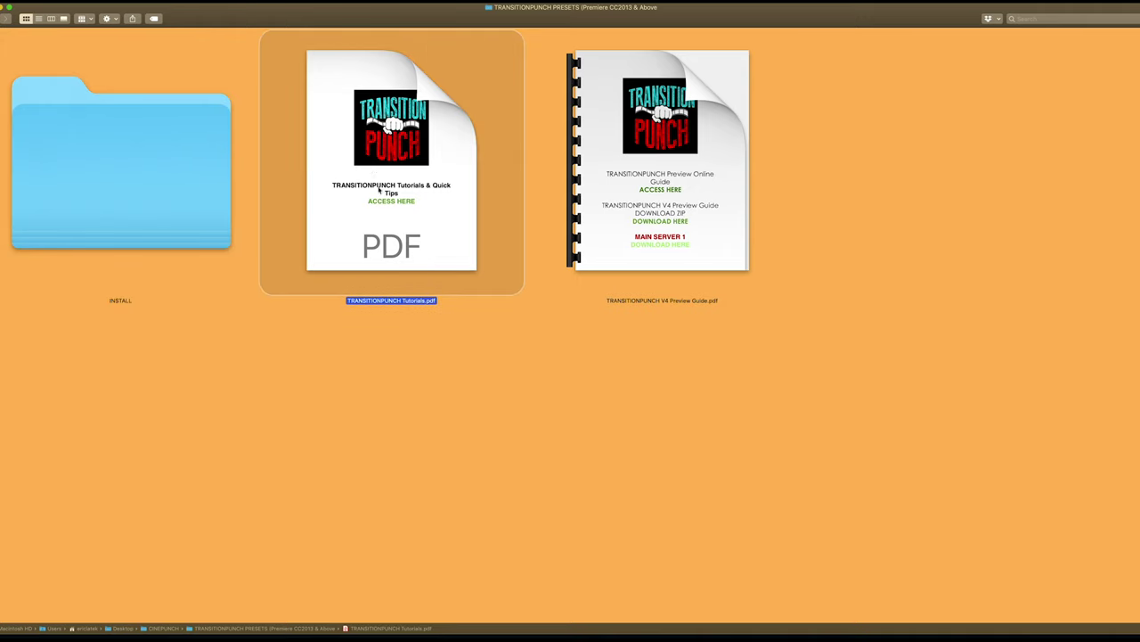
click(638, 172)
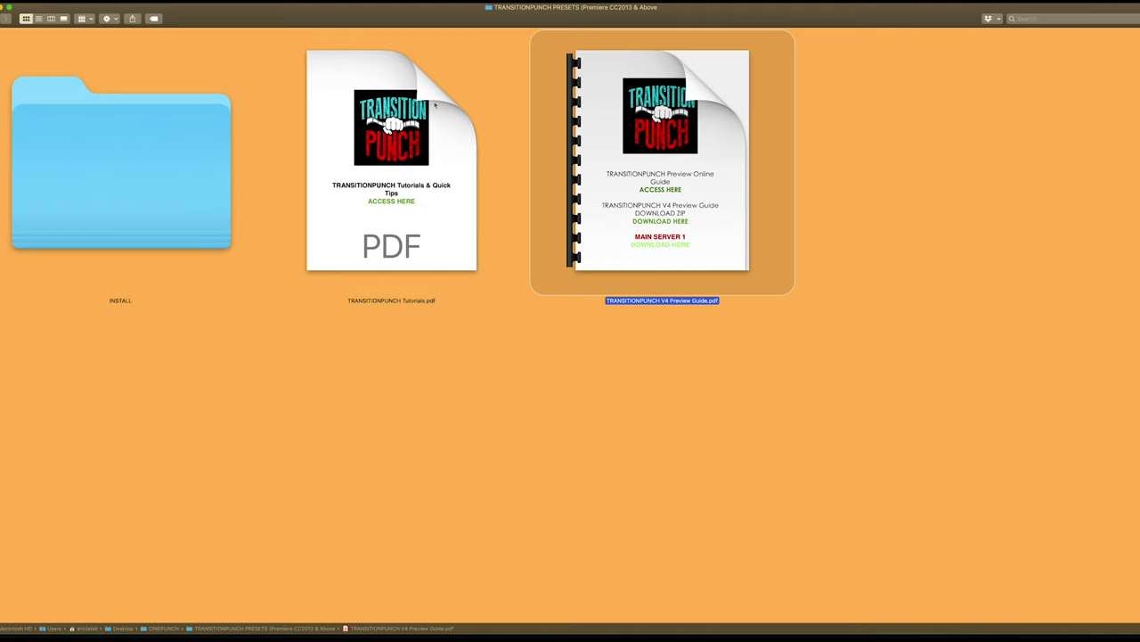
double_click(179, 150)
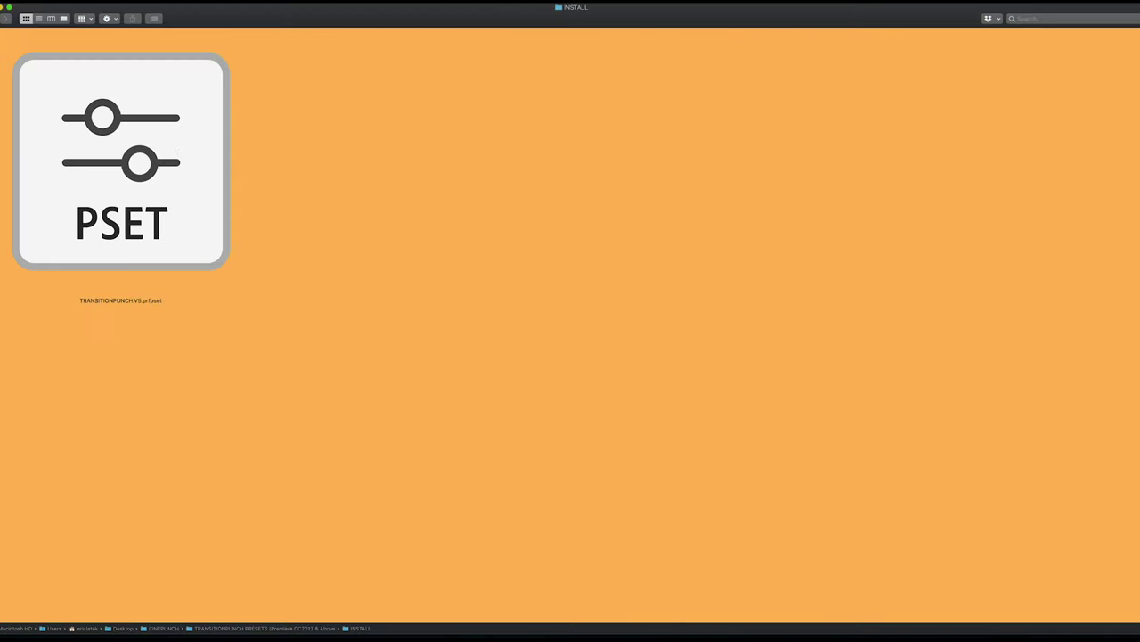
Locate the TRANSITIONPUNCH.V5.prfpset preset file in the INSTALL folder and return to the main CINEPUNCH folder.
click(134, 103)
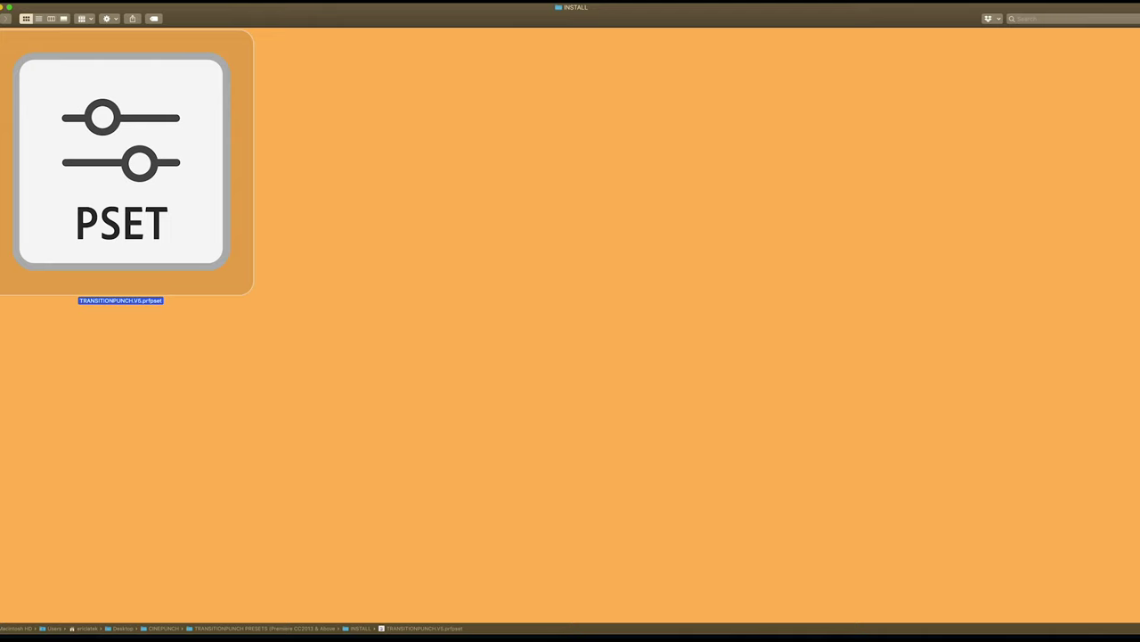
key(super+bracketleft)
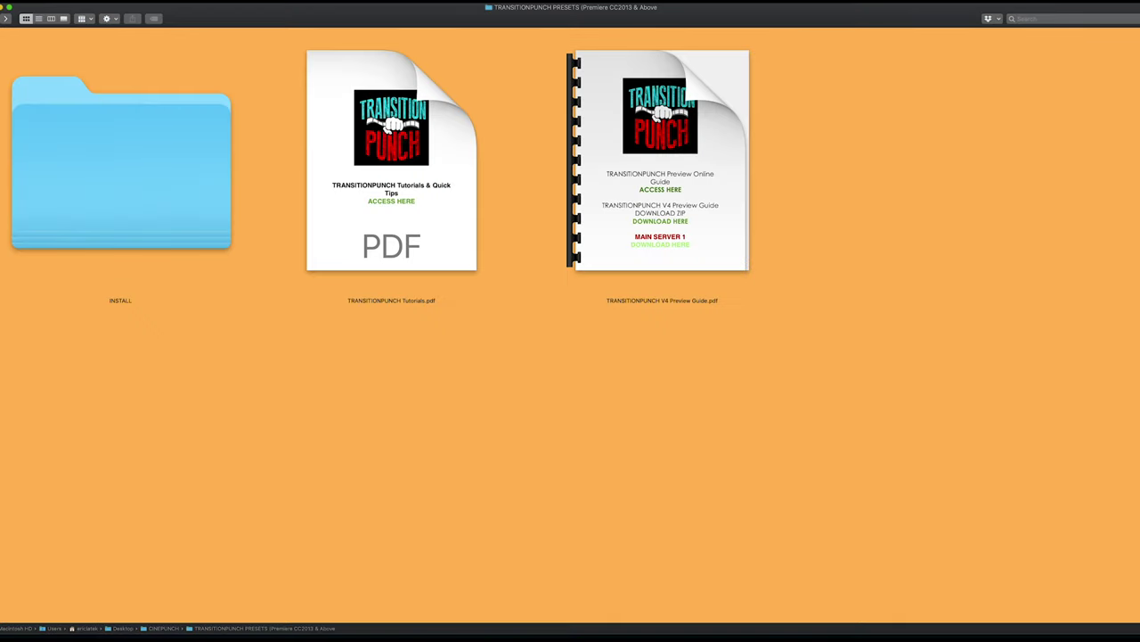
key(super+bracketleft)
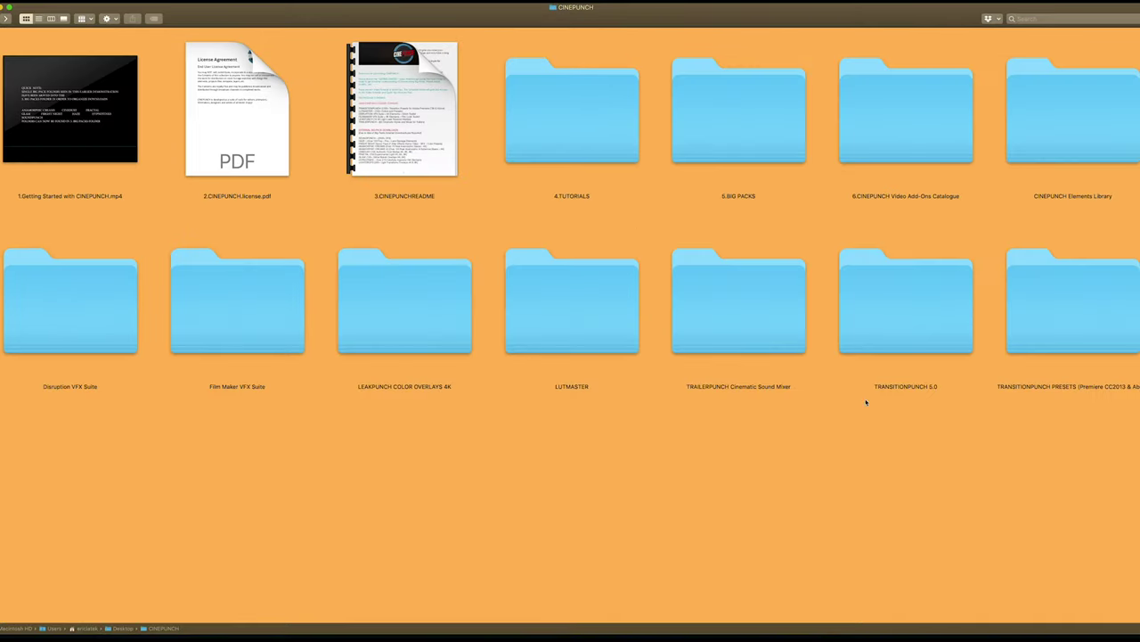
Locate the Premiere project file in the TRANSITIONPUNCH 5.0 folder and open the (footage) folder beside it.
click(897, 335)
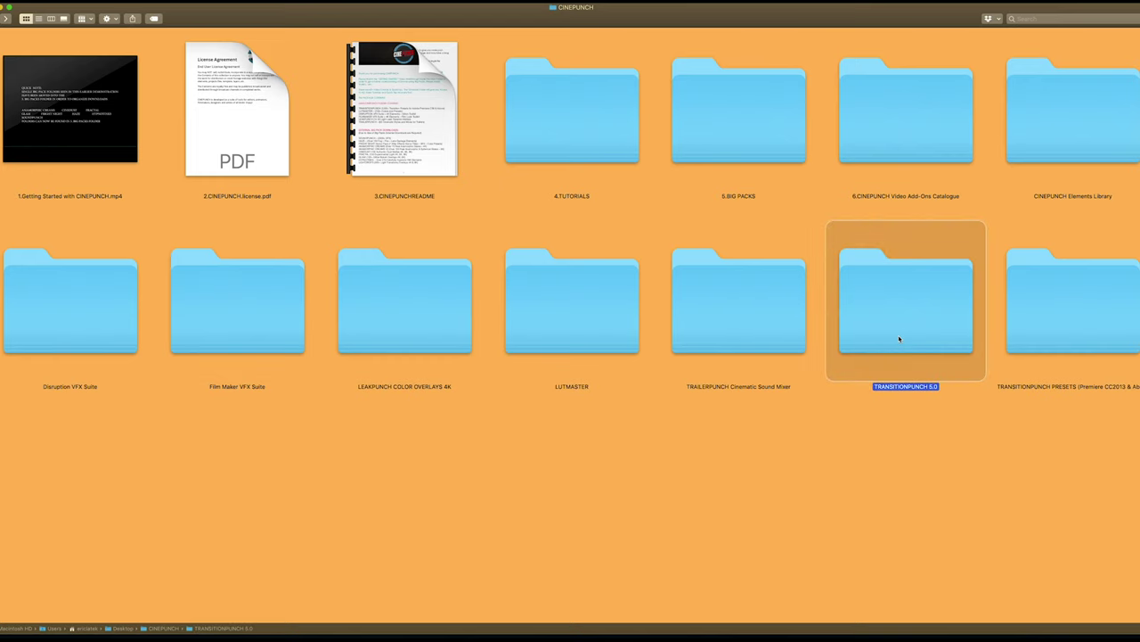
double_click(899, 338)
click(403, 135)
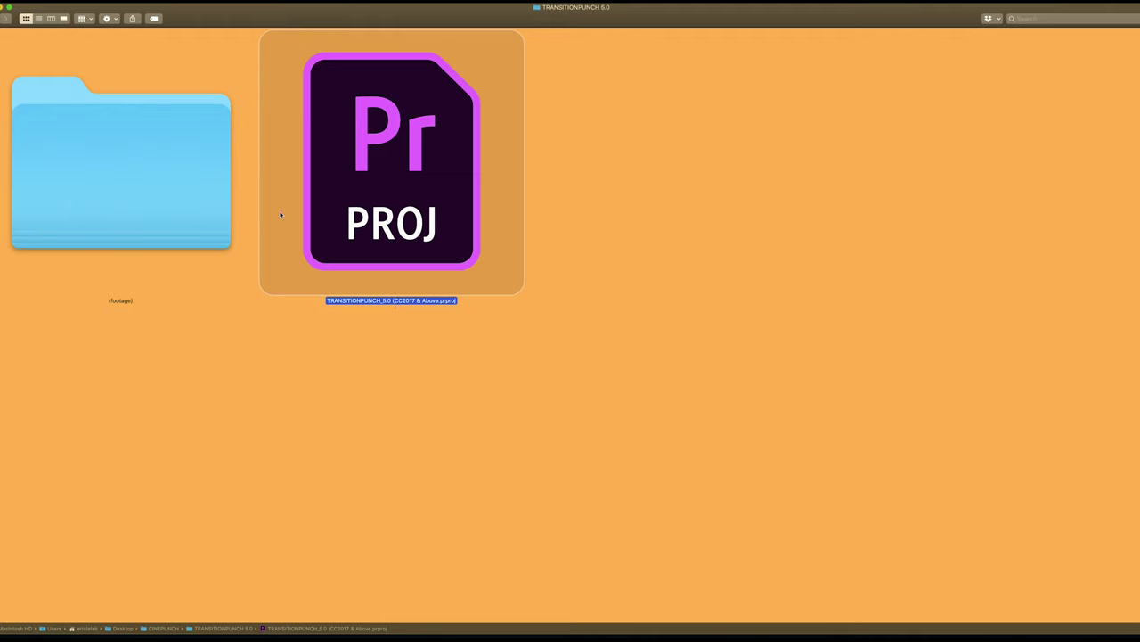
click(140, 158)
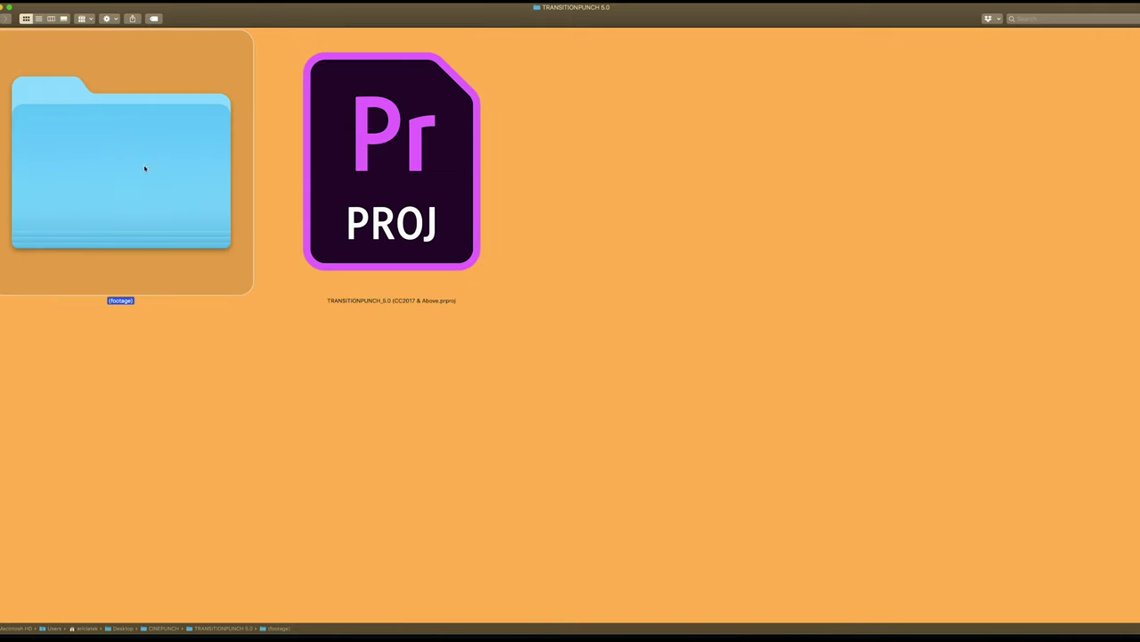
double_click(142, 165)
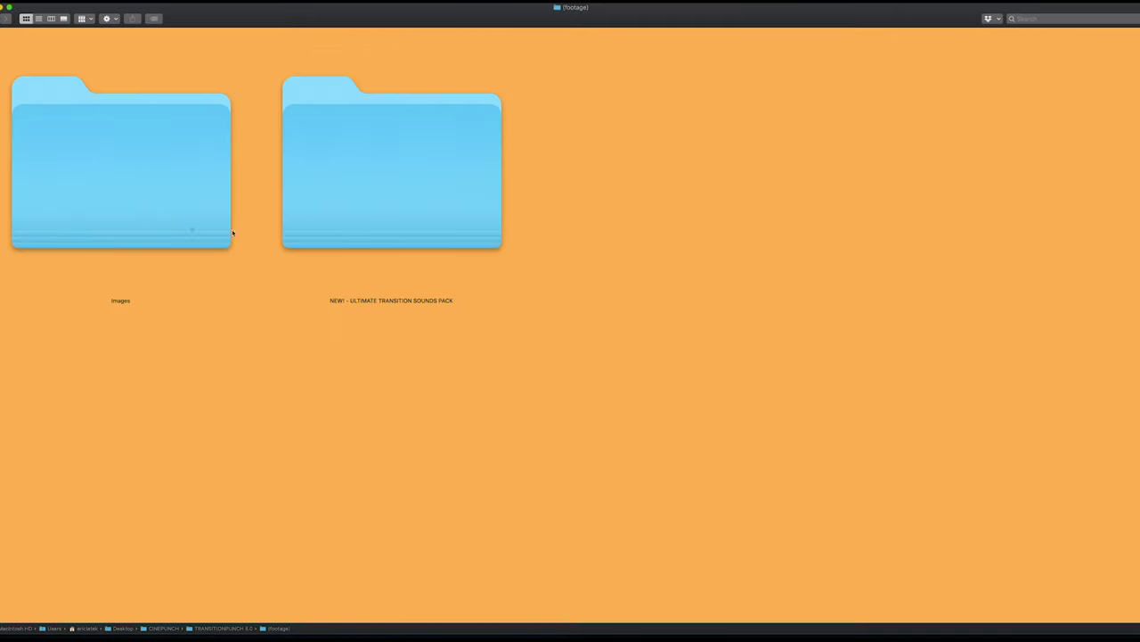
Browse the NEW! - ULTIMATE TRANSITION SOUNDS PACK folder, including Audio DAT Abstract, and return to the (footage) folder.
click(411, 212)
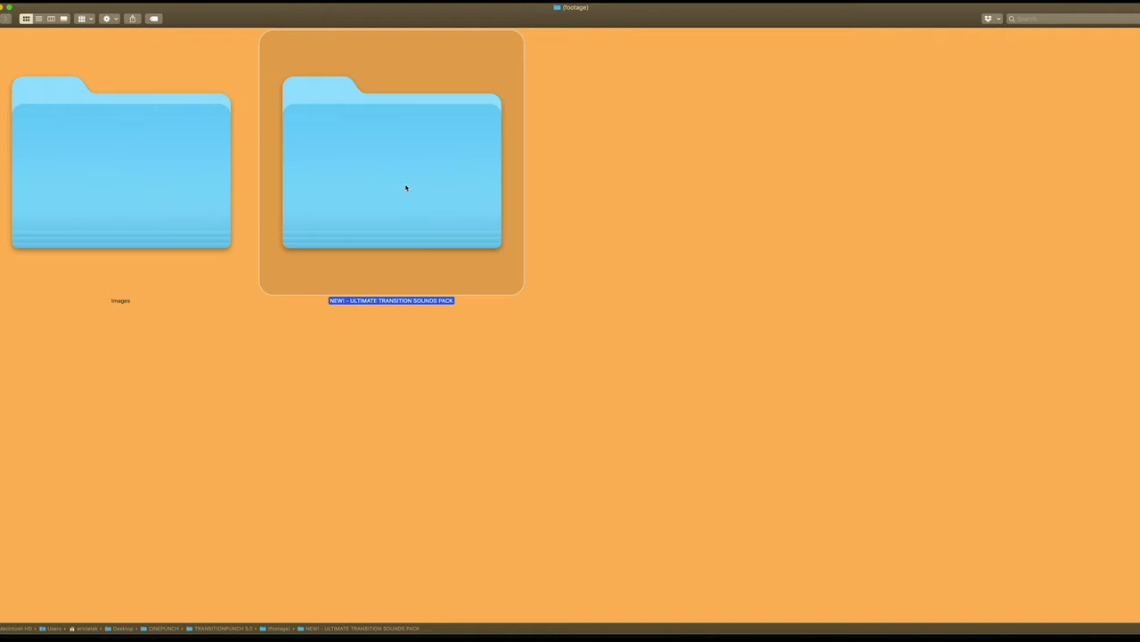
double_click(405, 187)
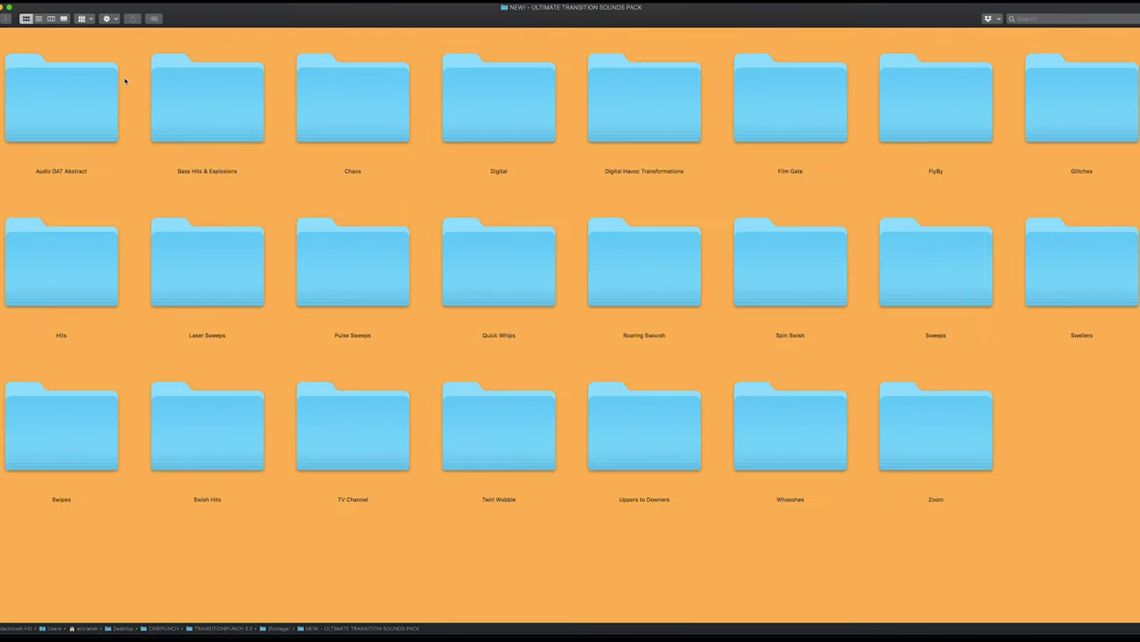
double_click(44, 98)
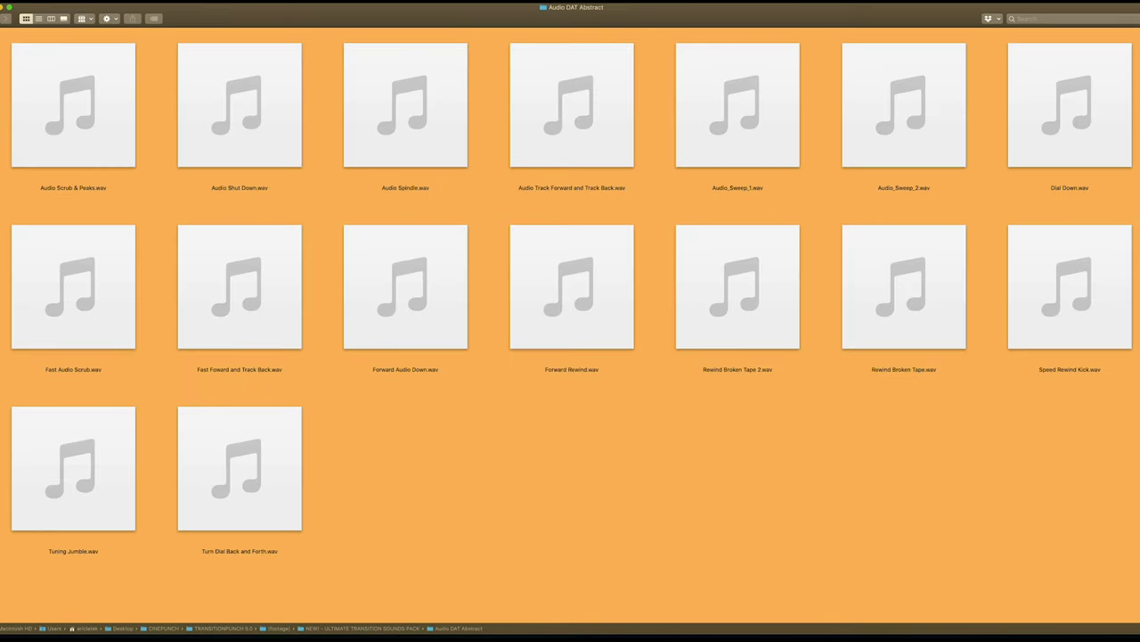
key(super+bracketleft)
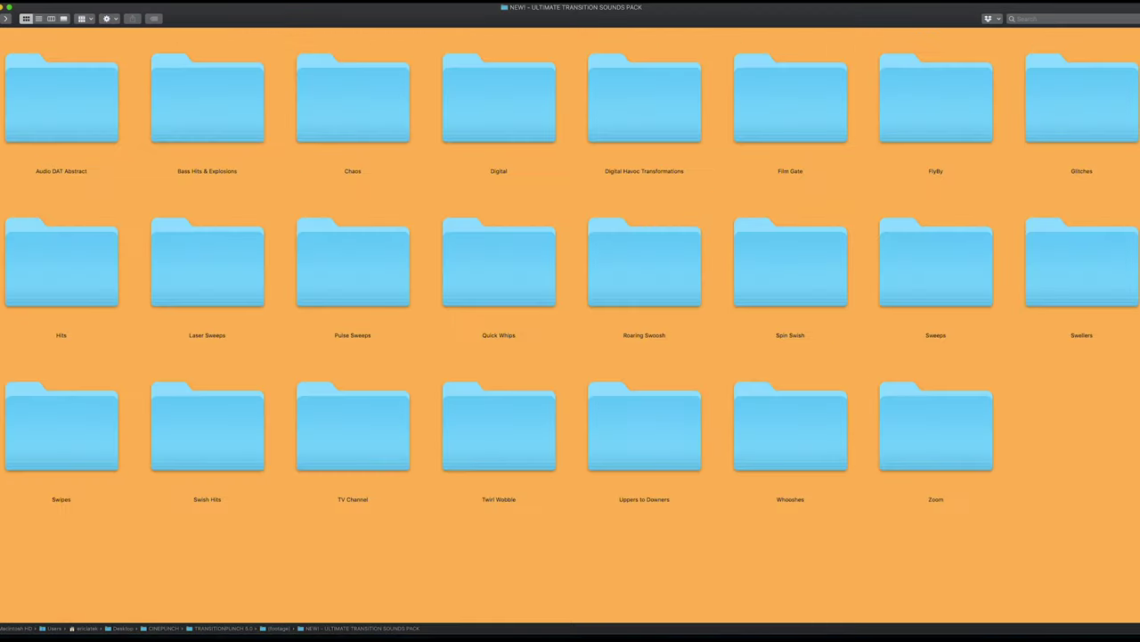
key(super+bracketleft)
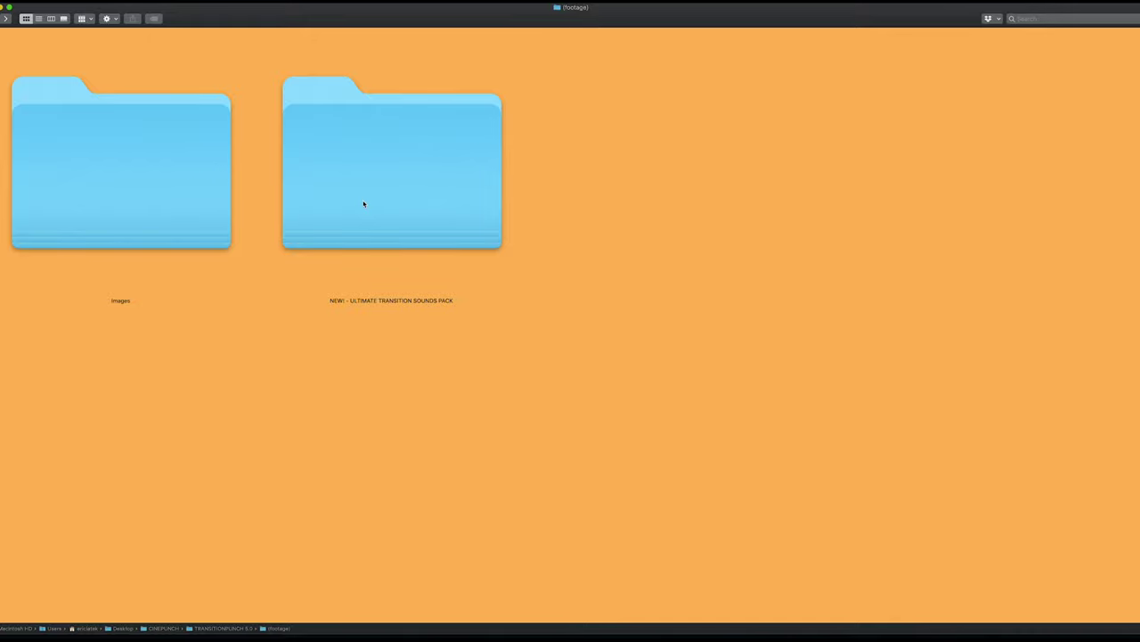
click(364, 204)
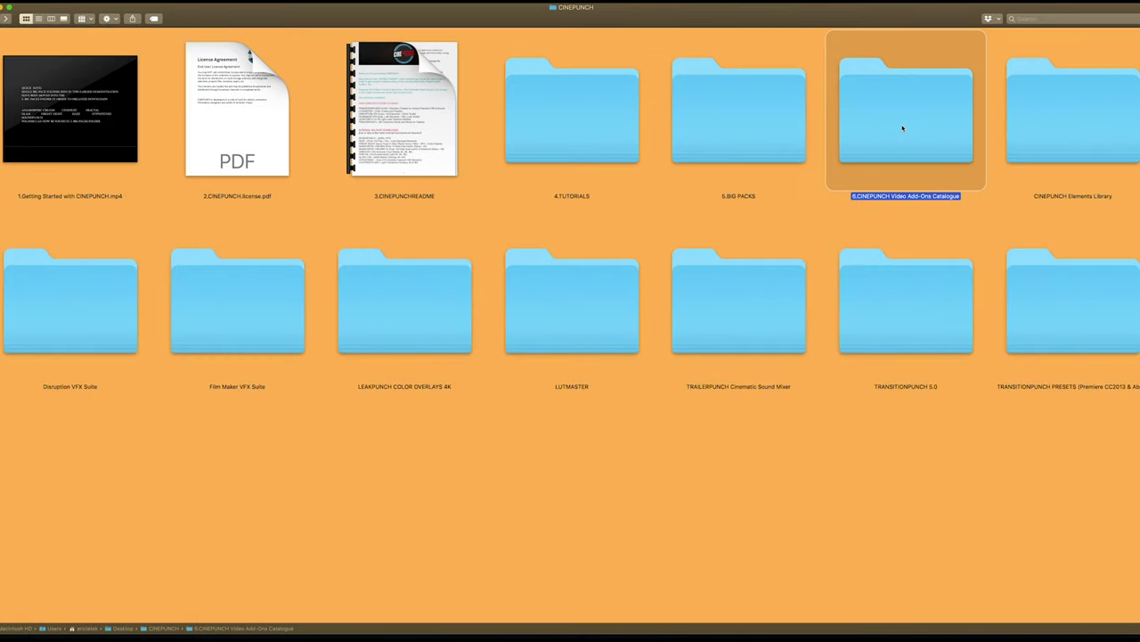
Open the PREMIERE CC folder inside the CINEPUNCH Elements Library folder.
click(1038, 145)
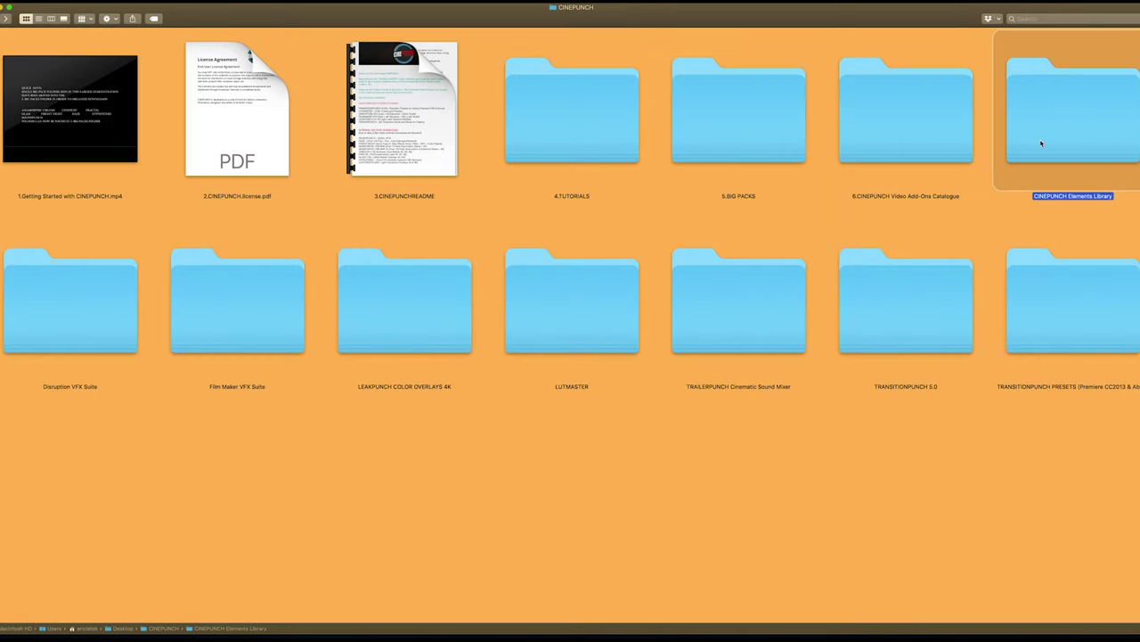
double_click(1042, 147)
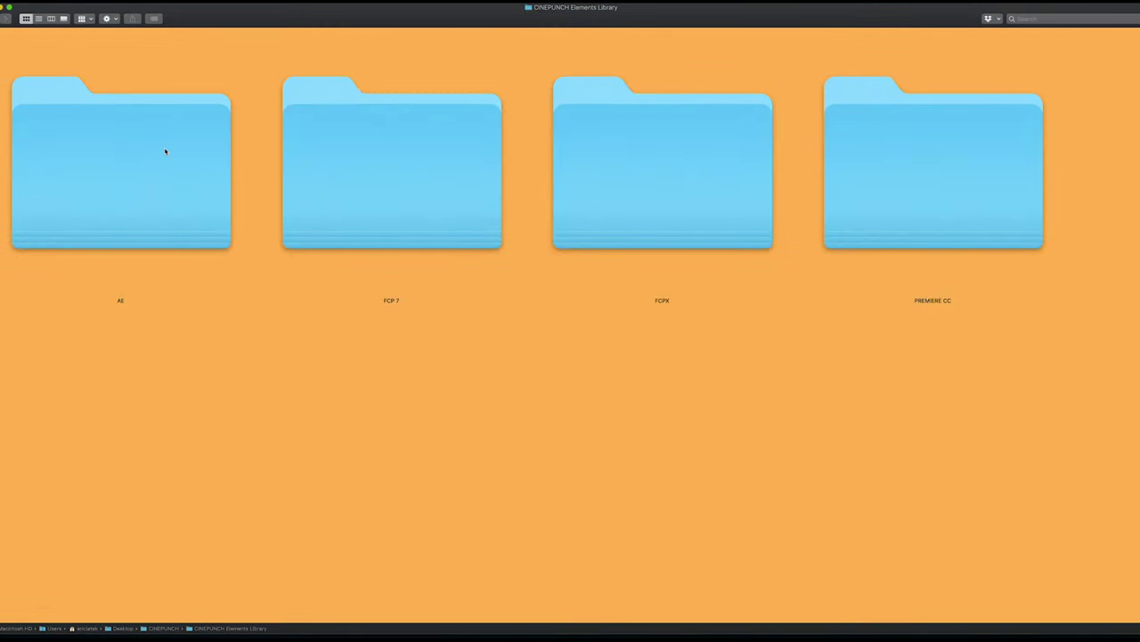
double_click(877, 201)
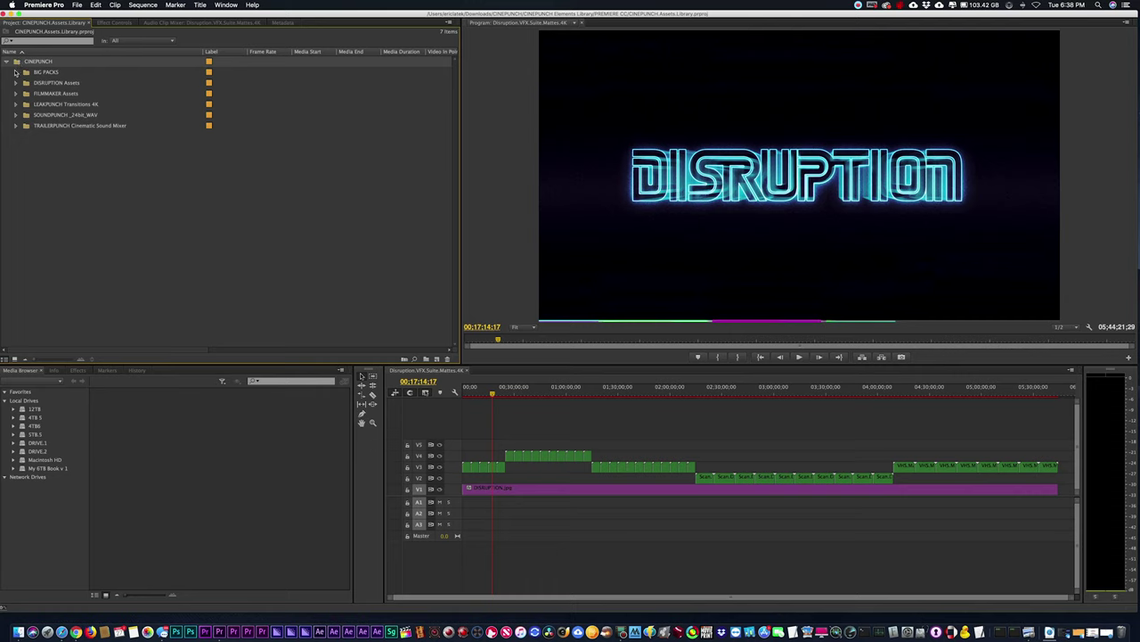
Expand the BIG PACKS bin and its ANAMORPHIC Creams, CINEDUST, FRACTAL and GLAM bins to examine their contents.
click(16, 72)
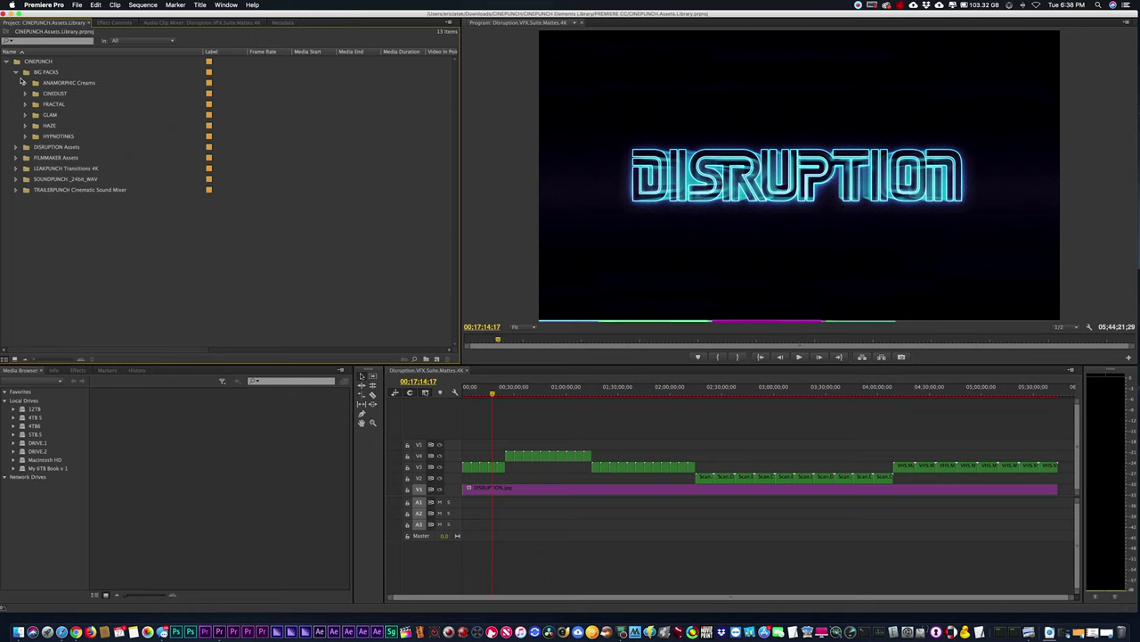
click(25, 84)
click(26, 104)
click(25, 128)
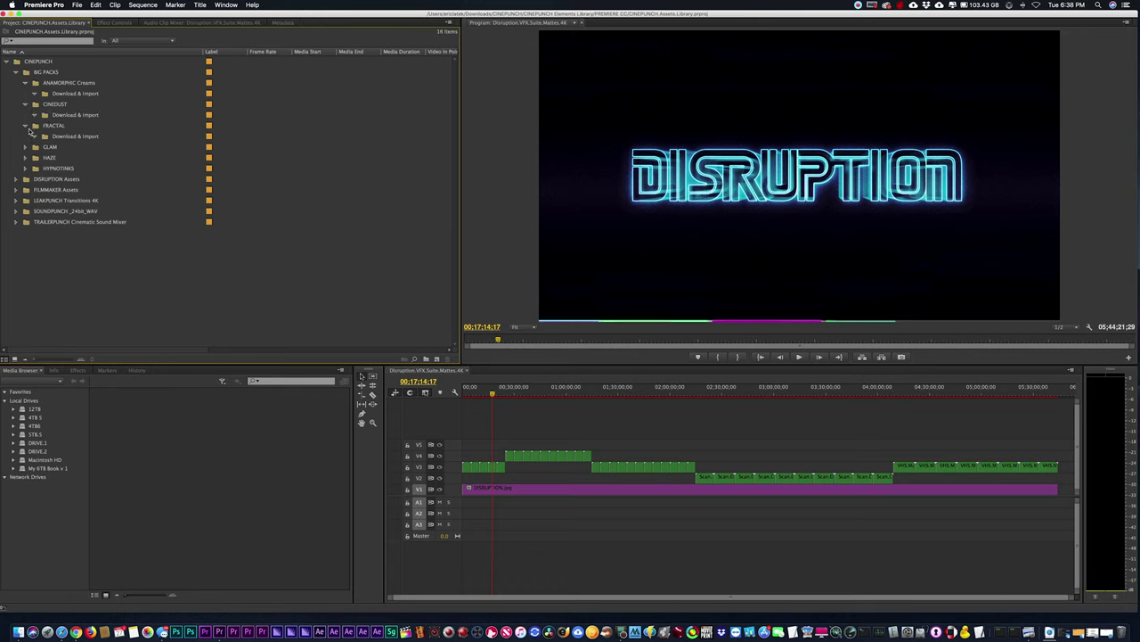
click(25, 147)
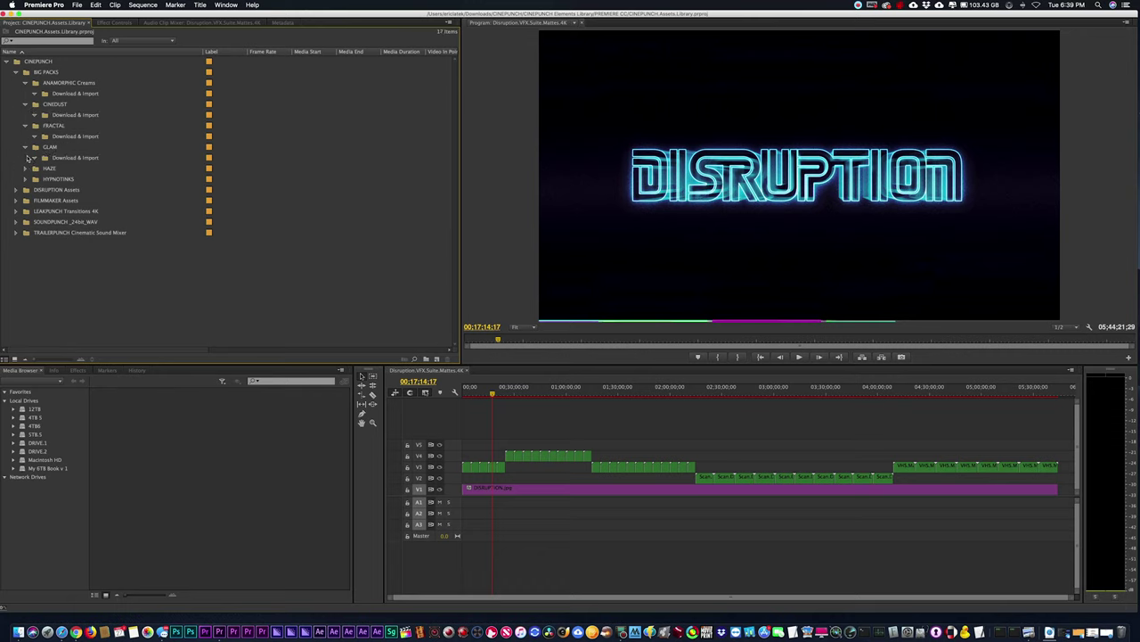
Open the Fragmentation.4K sequence from the Matte.Sequences bin in DISRUPTION Assets, and collapse the Matte.Sequences bin.
click(15, 190)
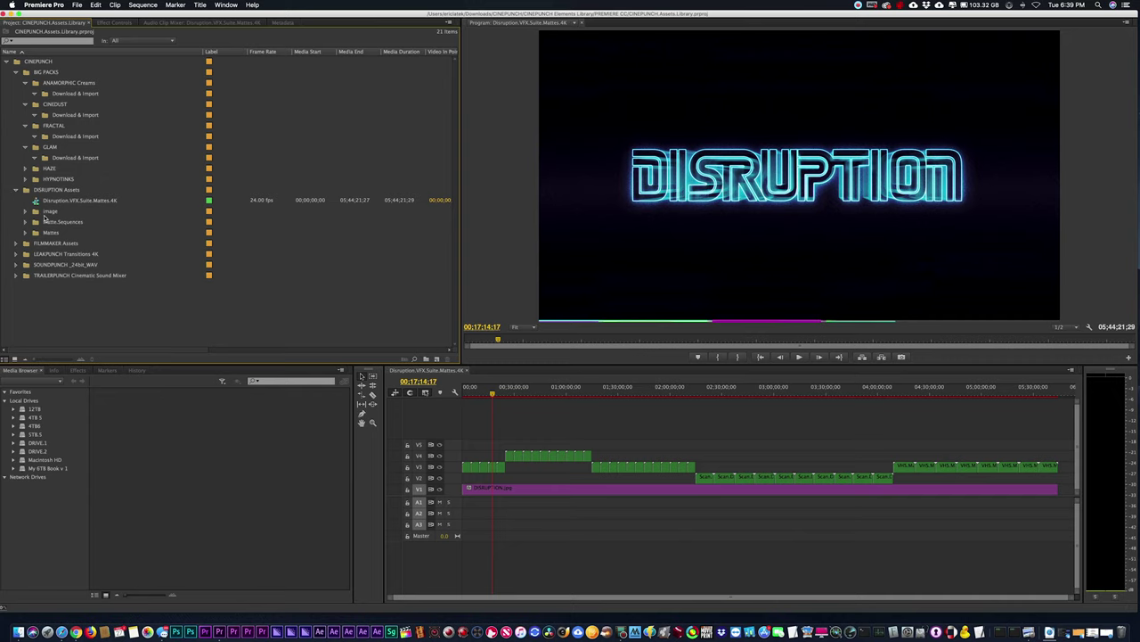
click(26, 222)
click(34, 232)
double_click(54, 244)
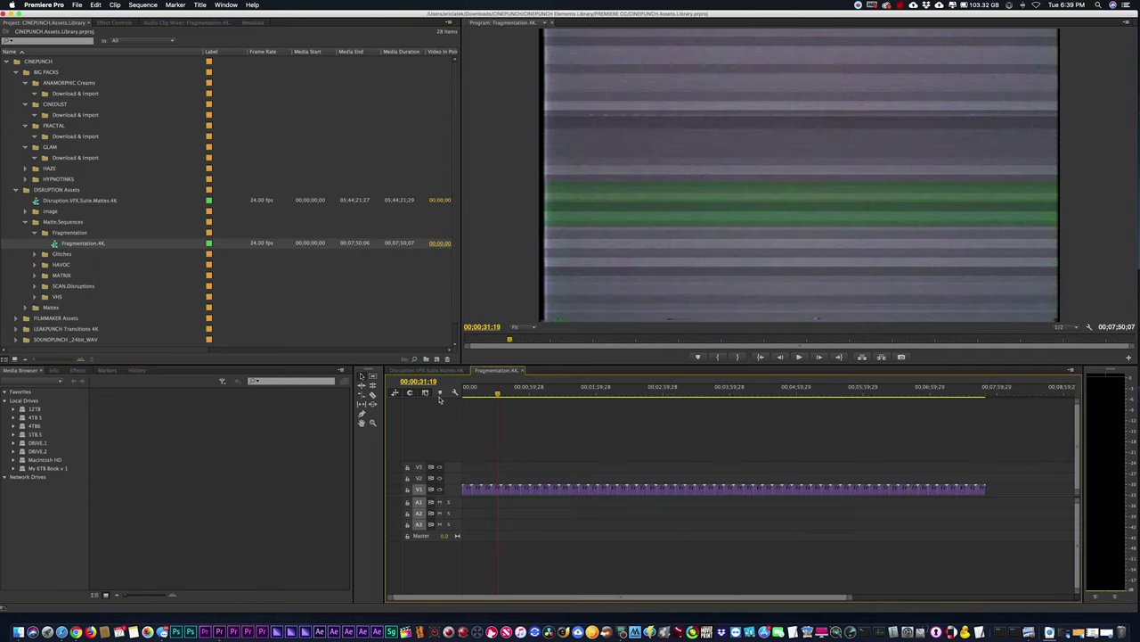
click(26, 222)
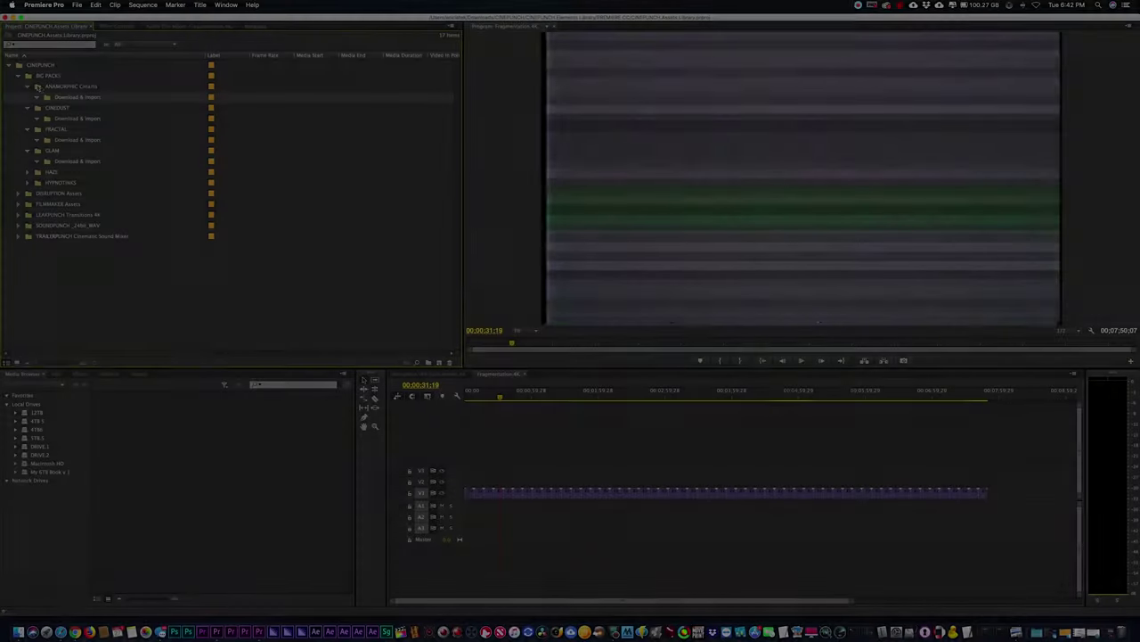
Import the ANAMORPHIC Creams 4K folder from the CINEPUNCH folder in Downloads into the ANAMORPHIC Creams Download & Import bin.
click(77, 5)
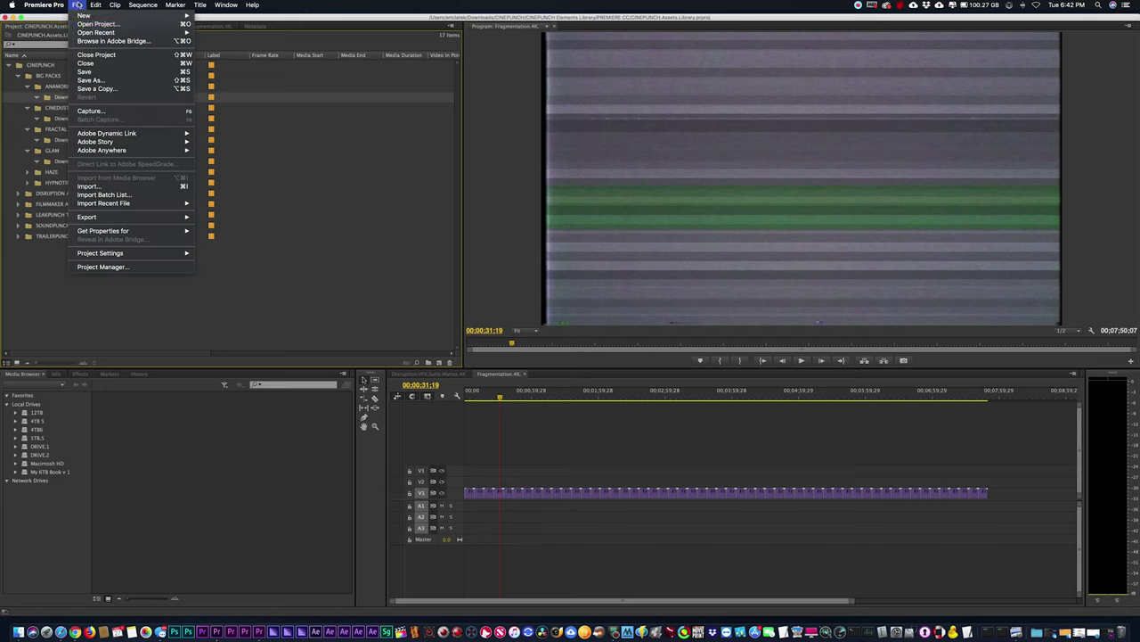
click(89, 185)
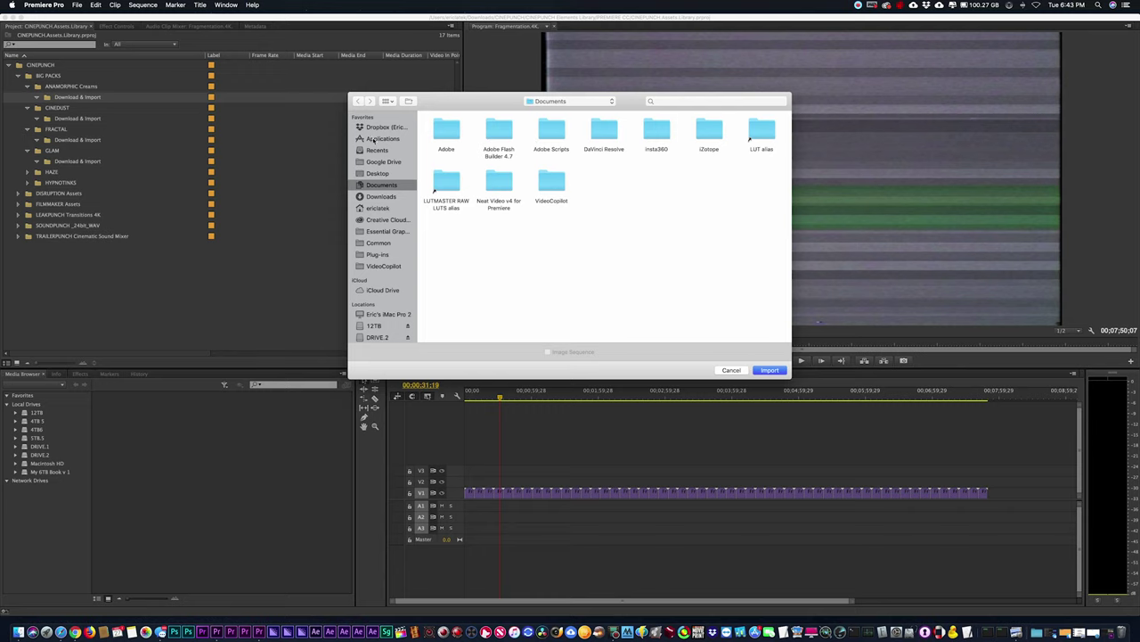
click(401, 194)
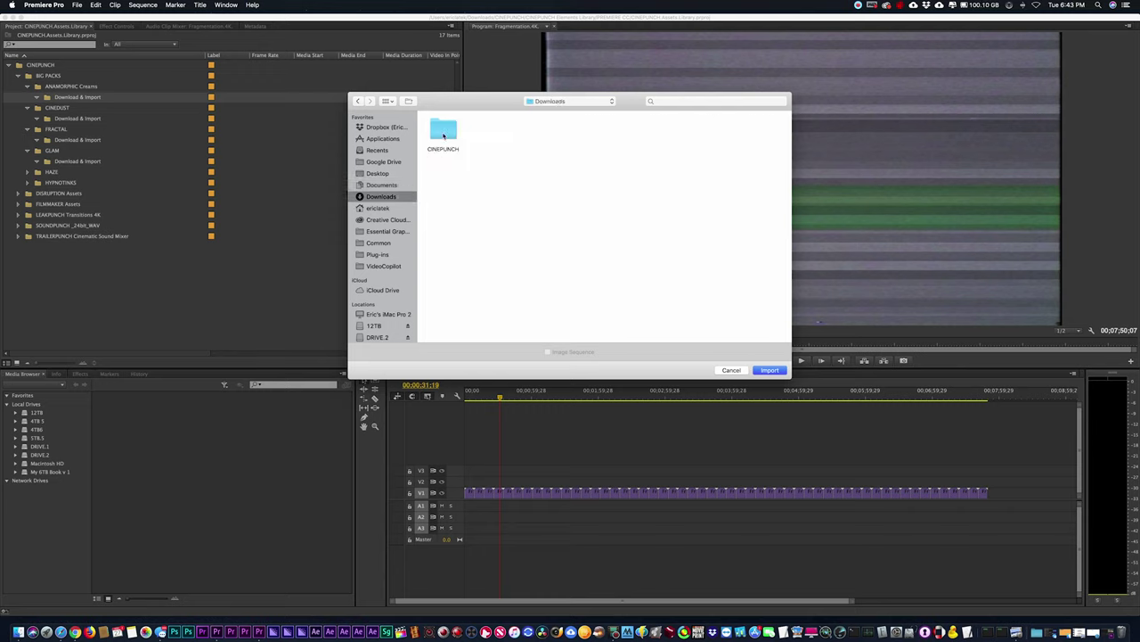
double_click(444, 134)
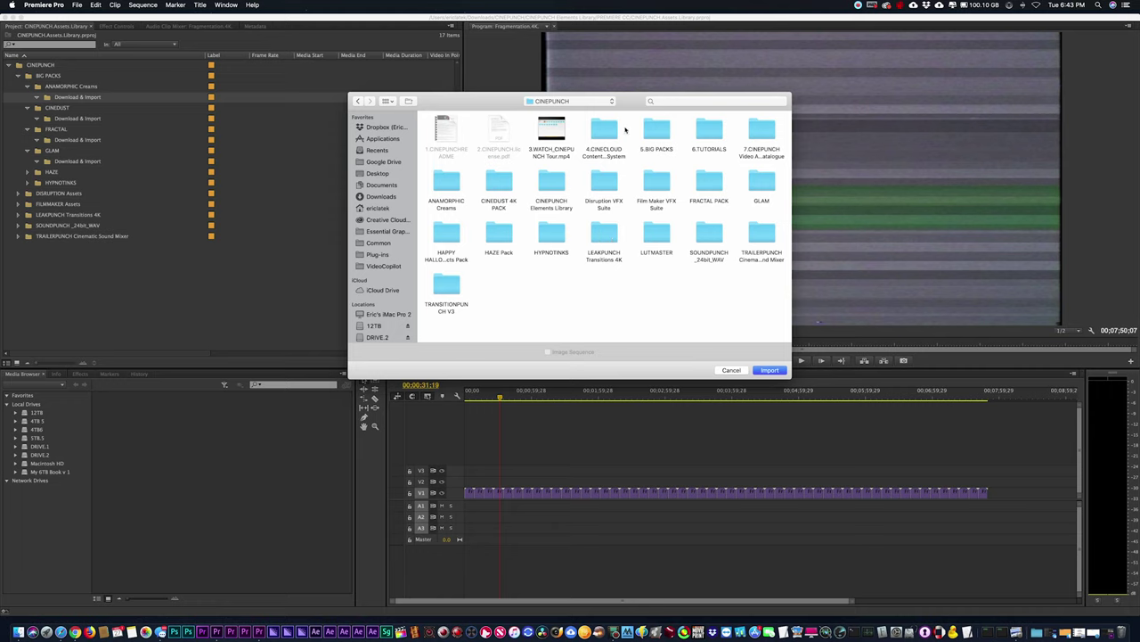
double_click(443, 182)
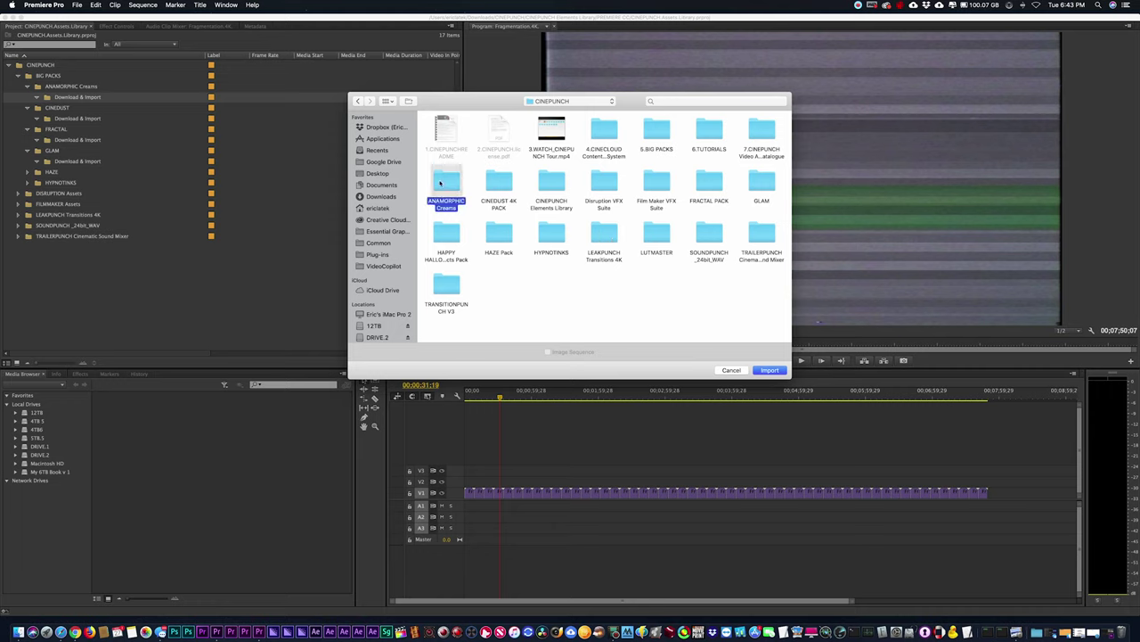
click(495, 136)
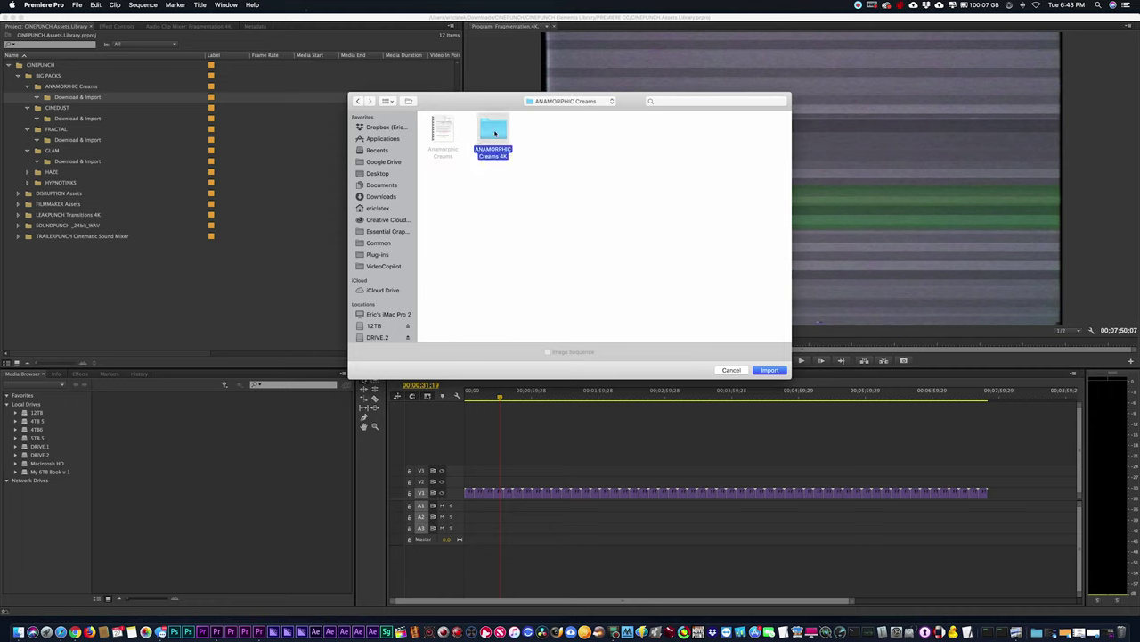
click(768, 370)
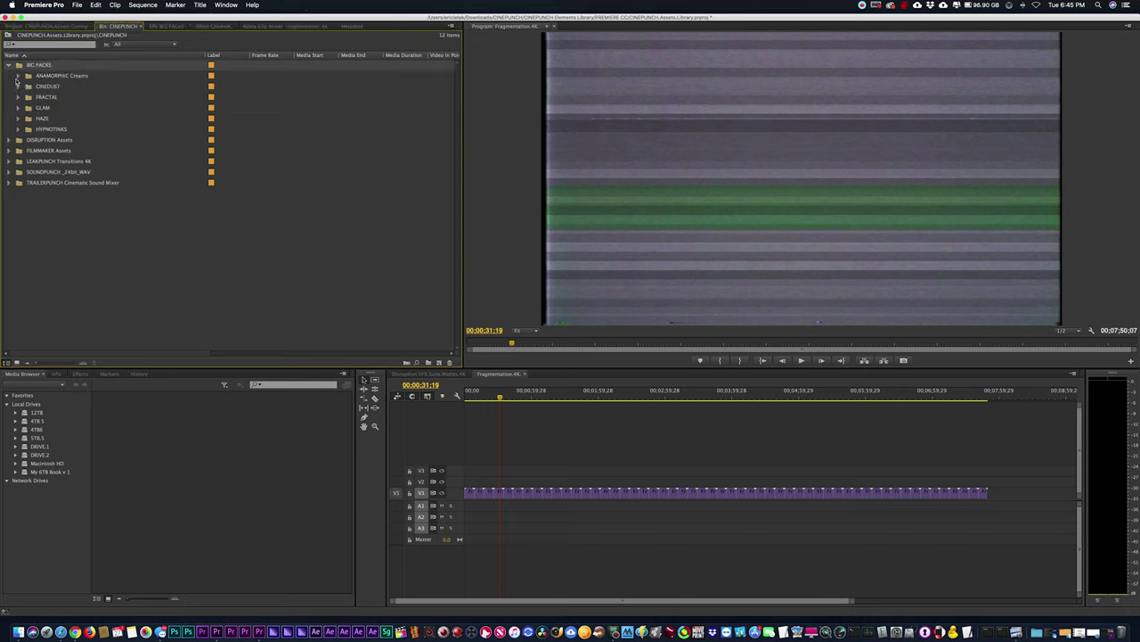
Import the CINEDUST 4K H264 folder from CINEDUST 4K PACK into the CINEDUST Download & Import bin and expand the imported bin.
click(18, 86)
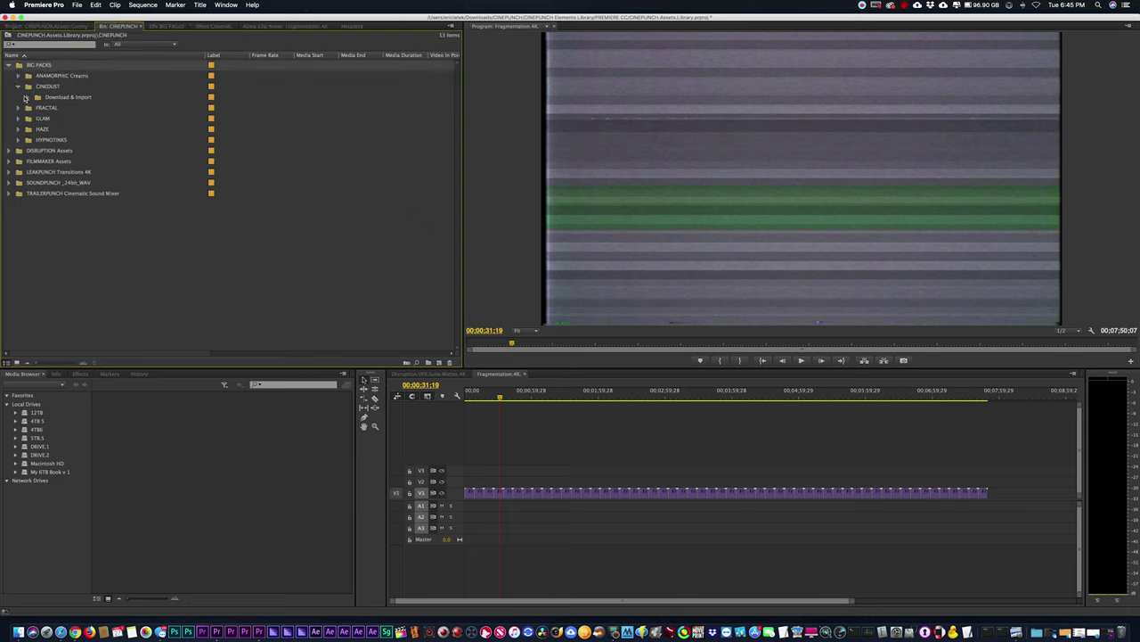
click(38, 97)
click(77, 5)
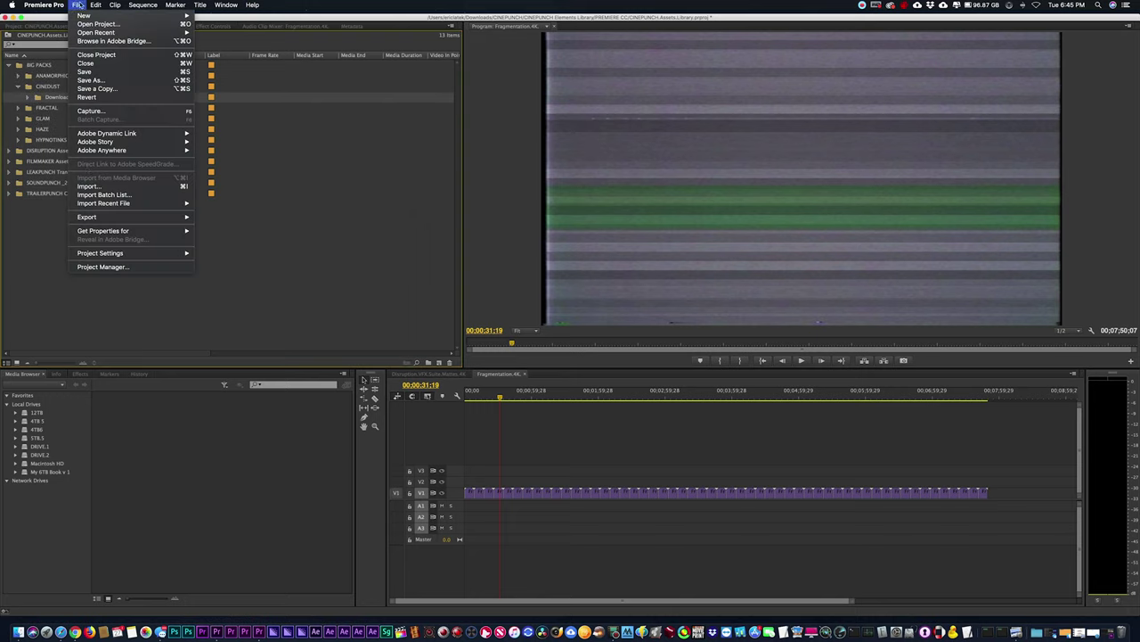
click(89, 186)
click(486, 148)
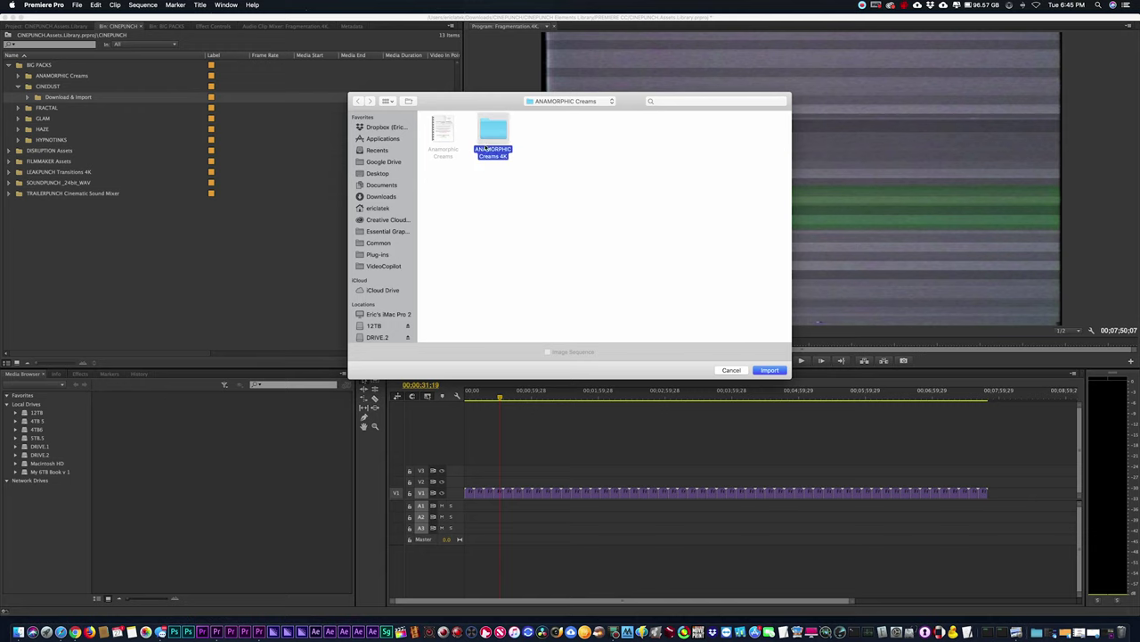
click(571, 101)
click(561, 118)
click(510, 183)
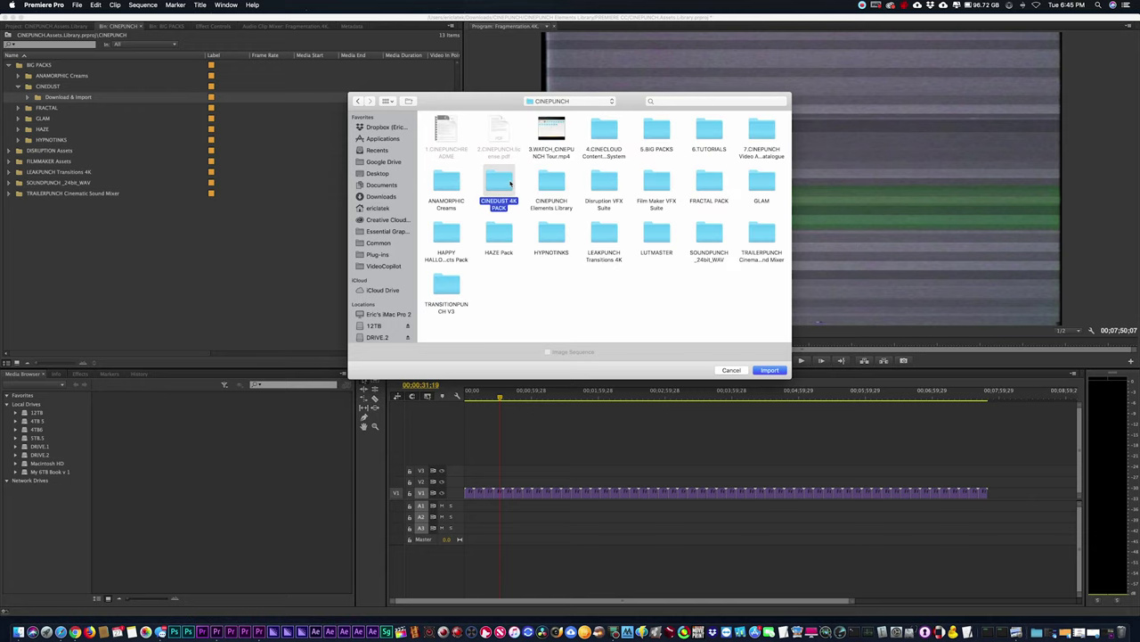
double_click(511, 183)
click(492, 132)
click(771, 369)
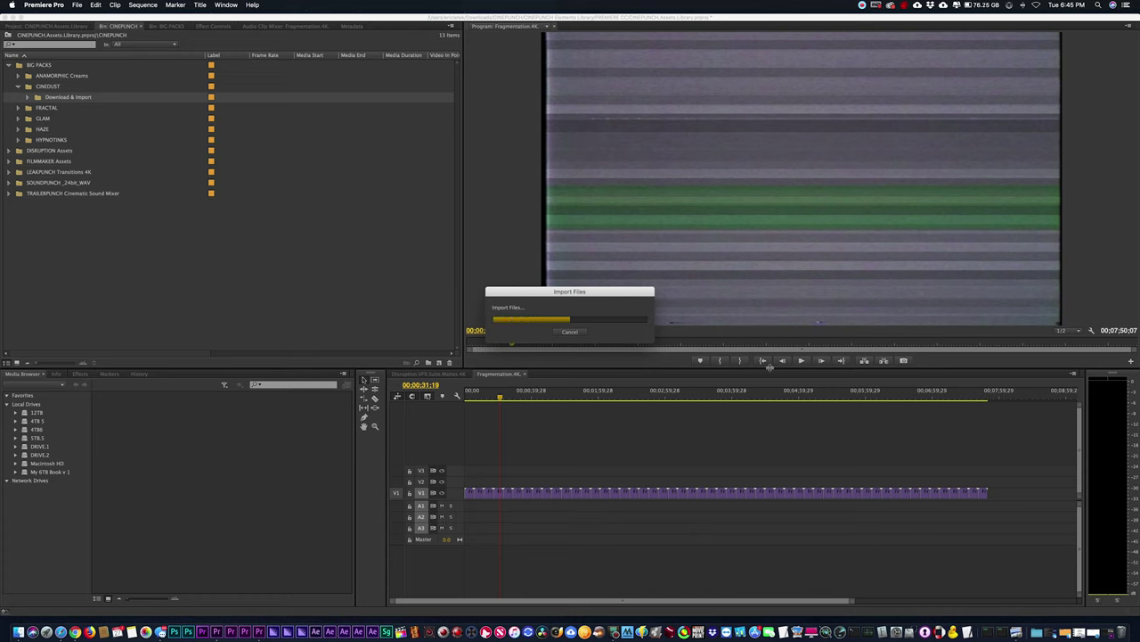
click(37, 107)
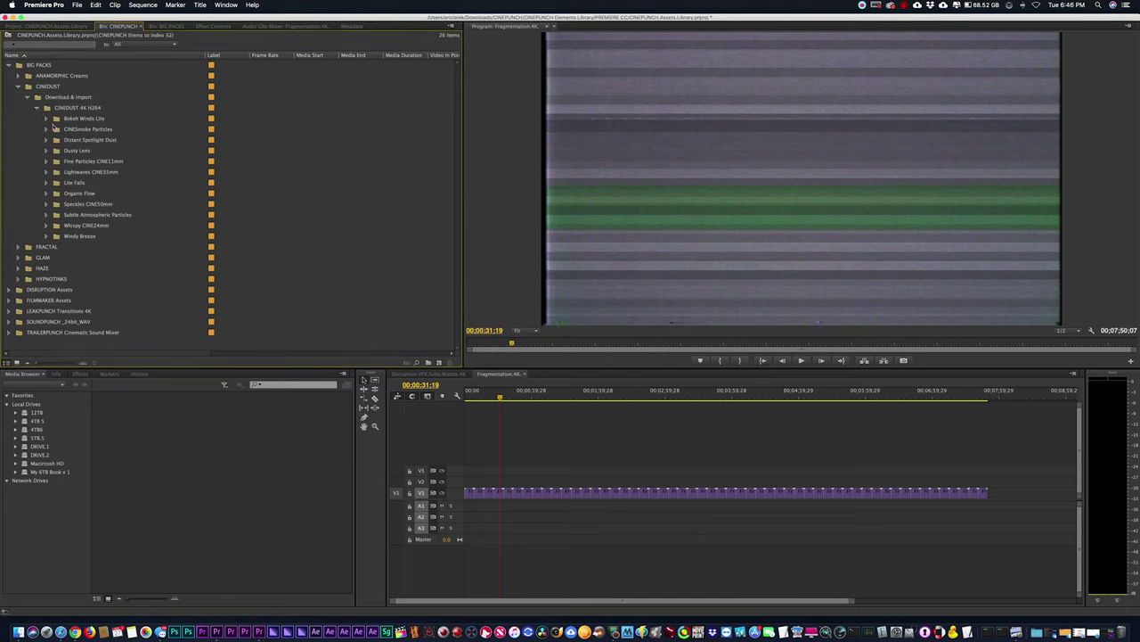
Expand the Bokeh Winds Lite bin inside CINEDUST 4K H264 and preview one of its clips.
click(46, 118)
double_click(65, 151)
key(space)
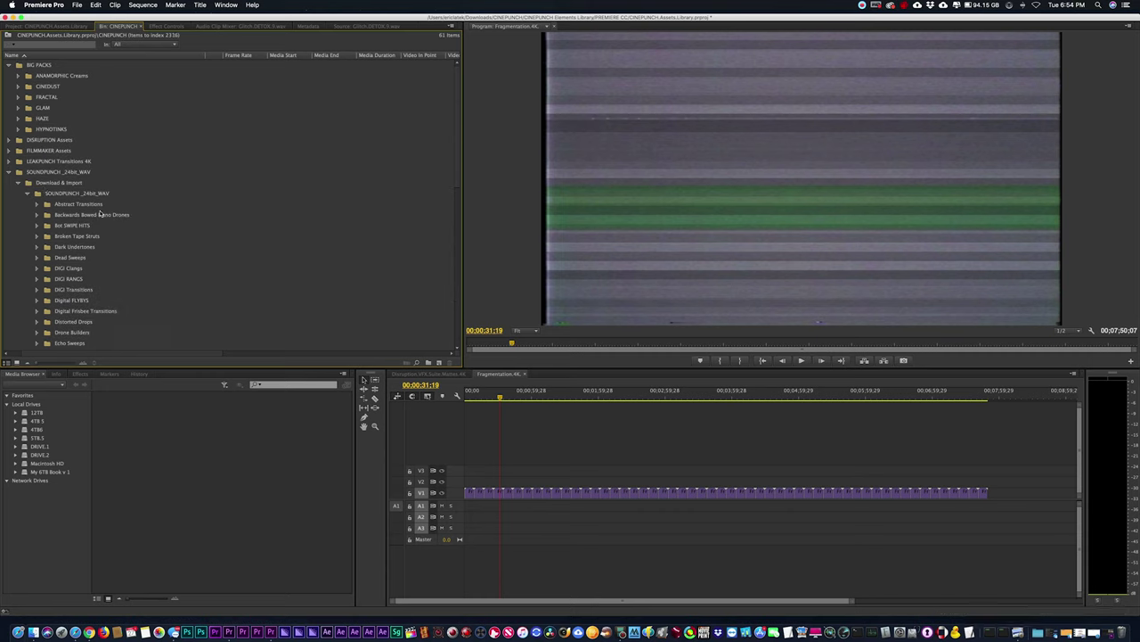
Collapse the SOUNDPUNCH and BIG PACKS bins with their subfolders and save the library project.
click(26, 193)
click(18, 183)
click(8, 172)
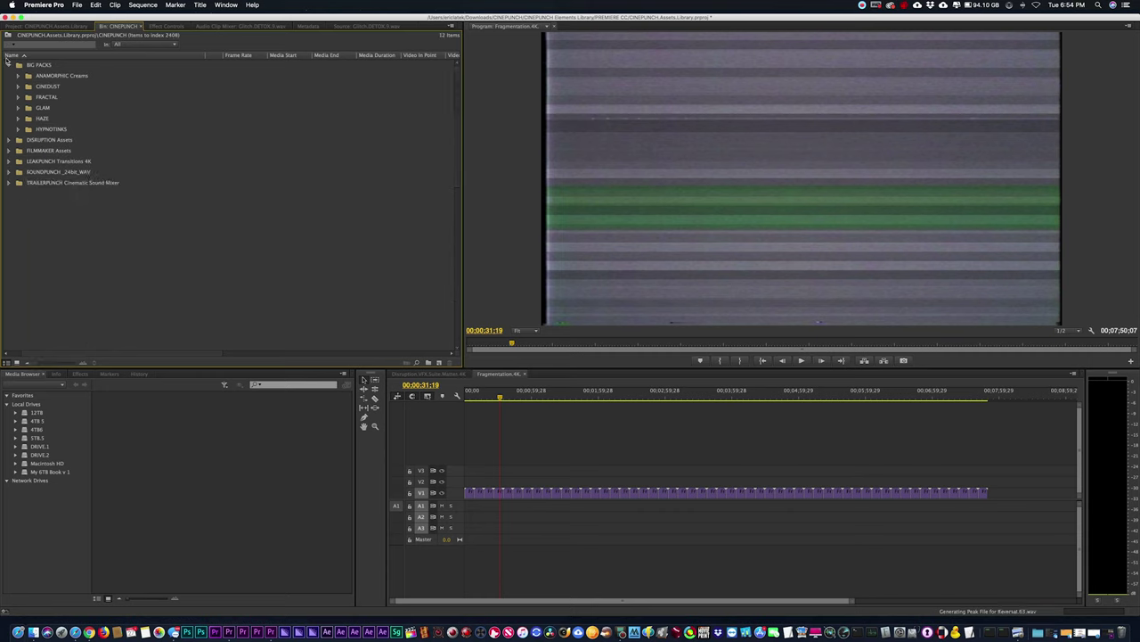
click(8, 66)
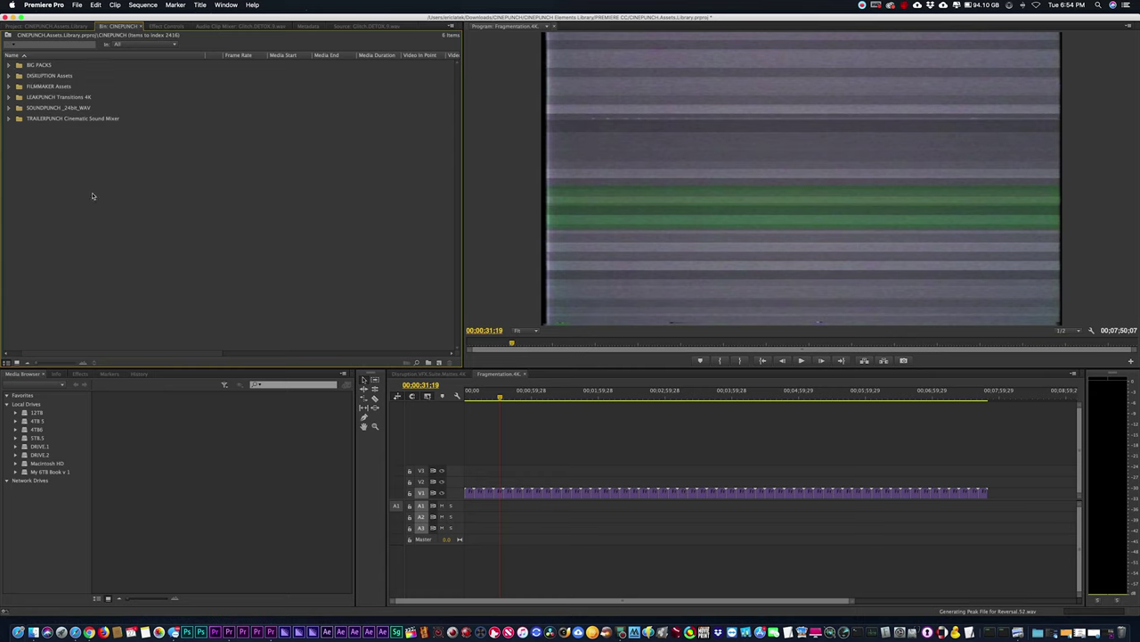
key(super+s)
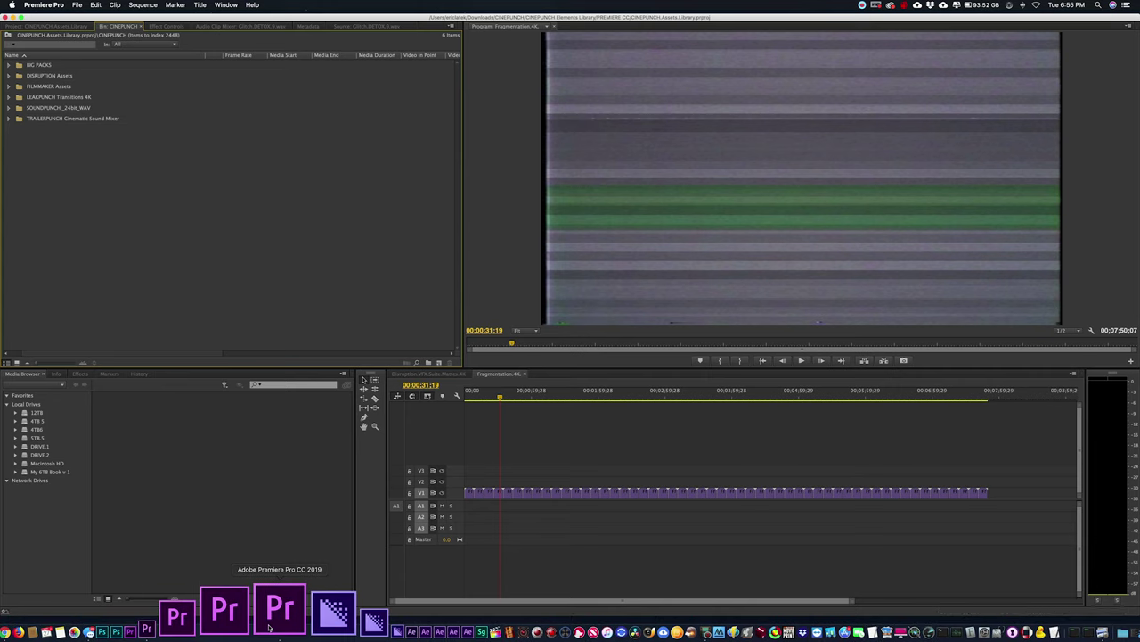
Switch to Premiere Pro CC 2019 and import the entire CINEPUNCH.Assets.Library project into the SPEEDFX 2019 Testing project.
click(268, 626)
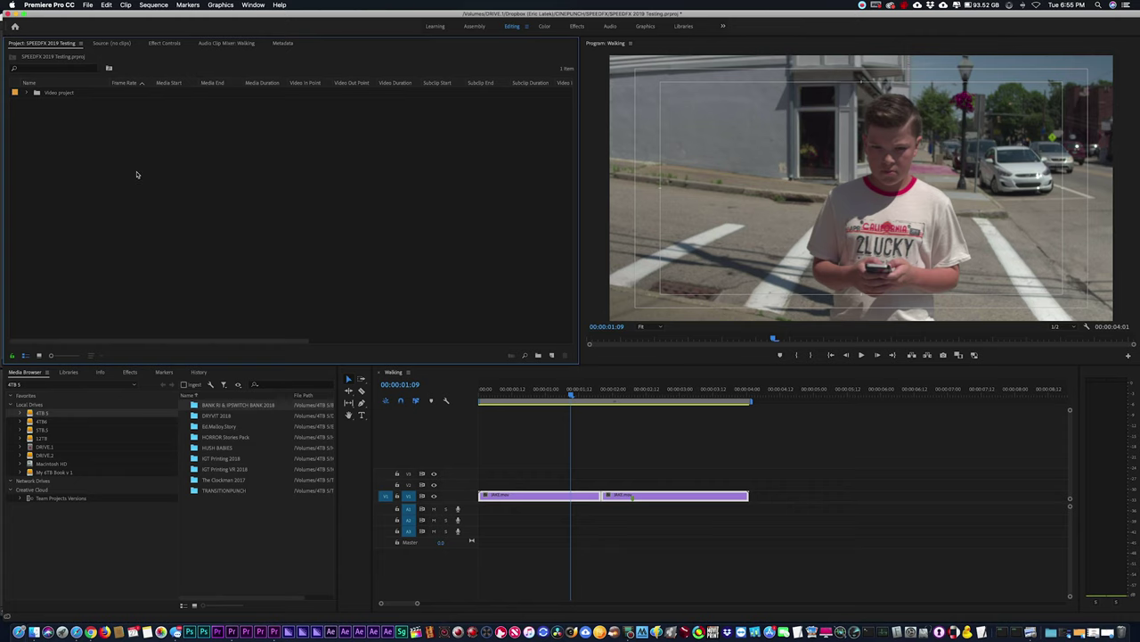
click(86, 4)
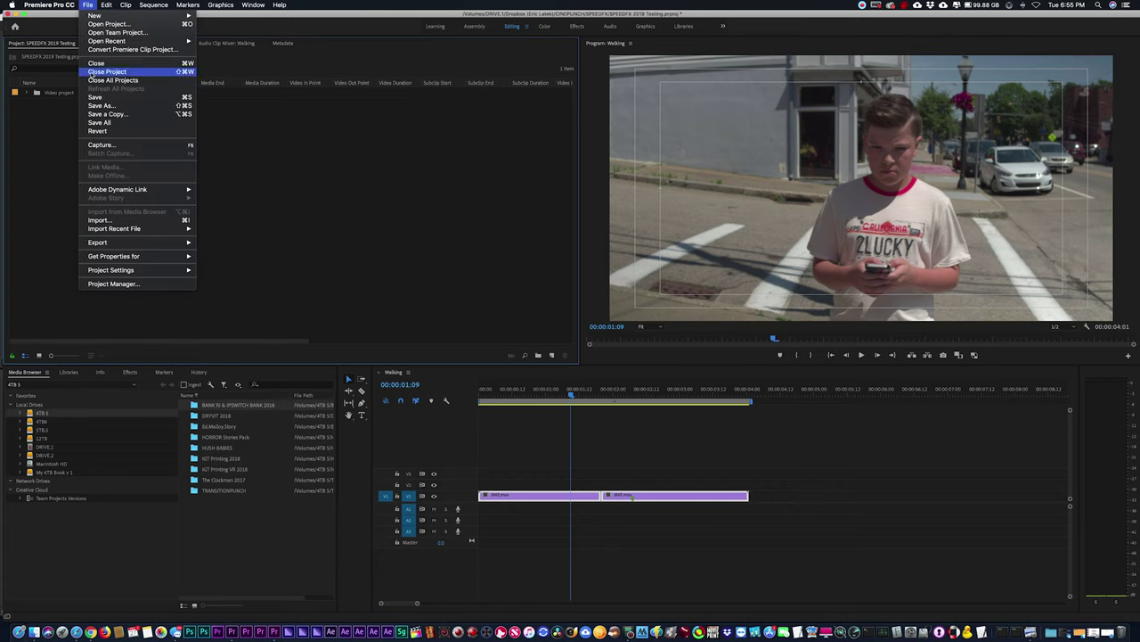
click(98, 220)
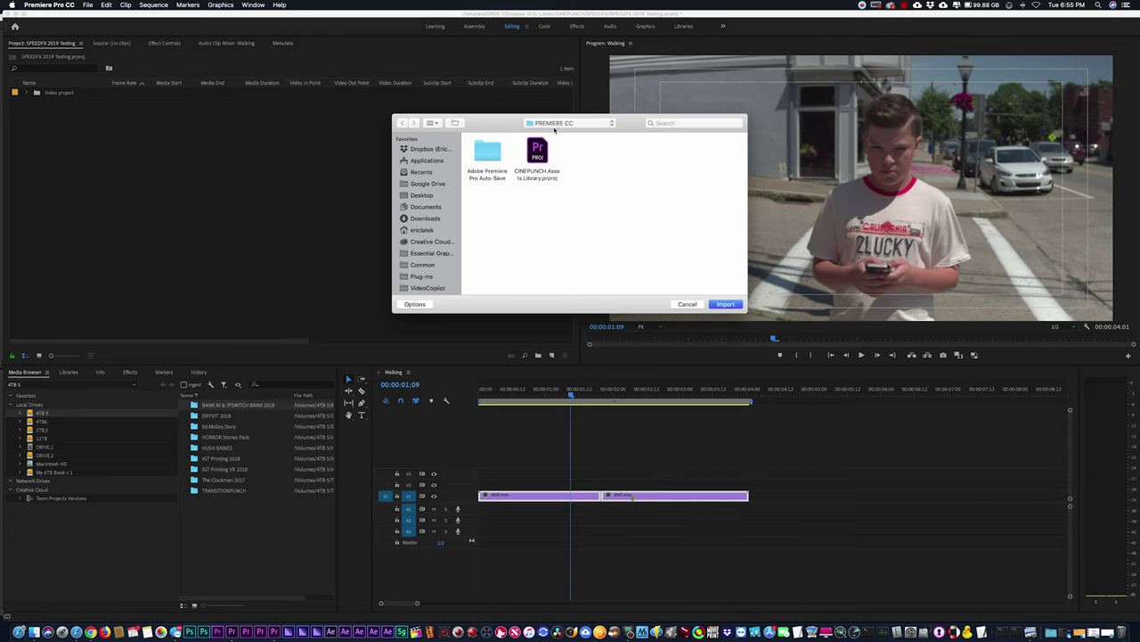
click(539, 165)
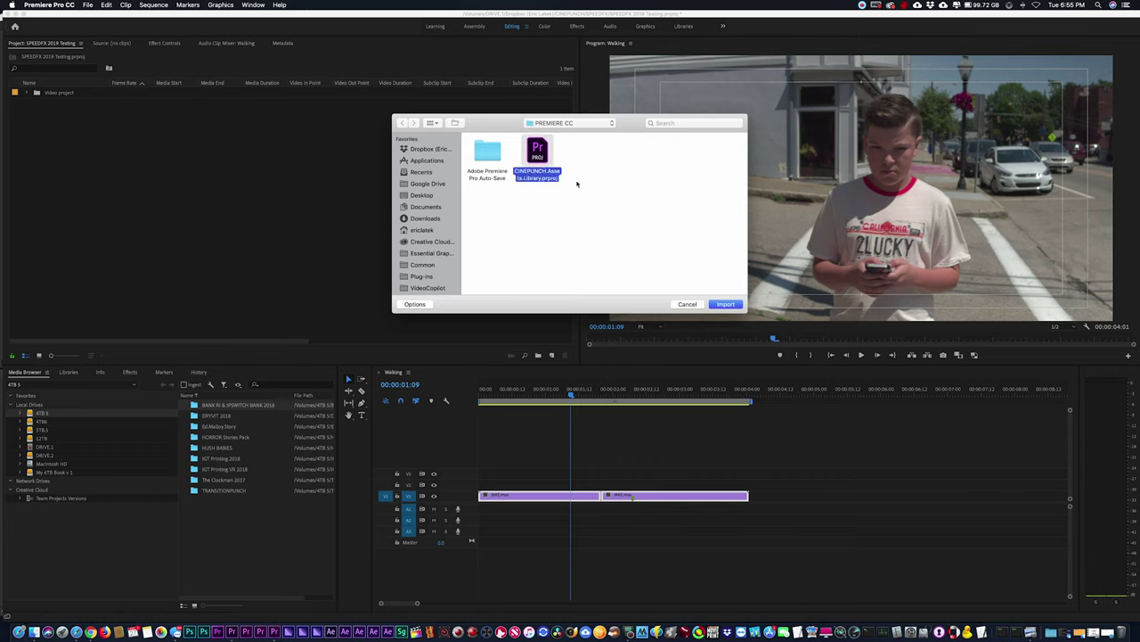
click(720, 304)
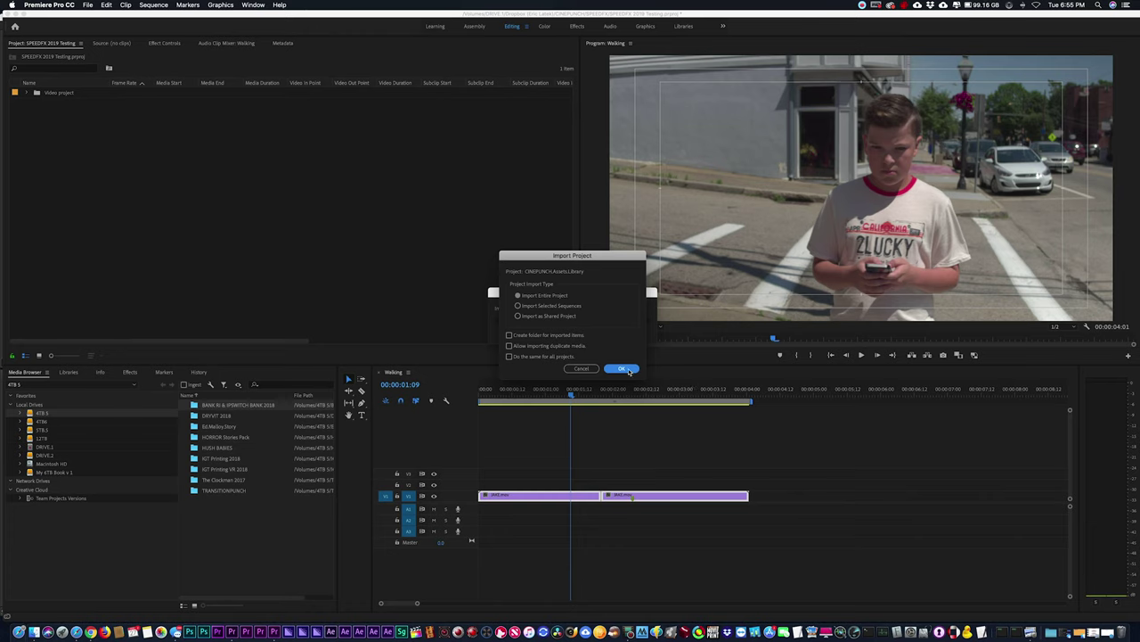
click(623, 368)
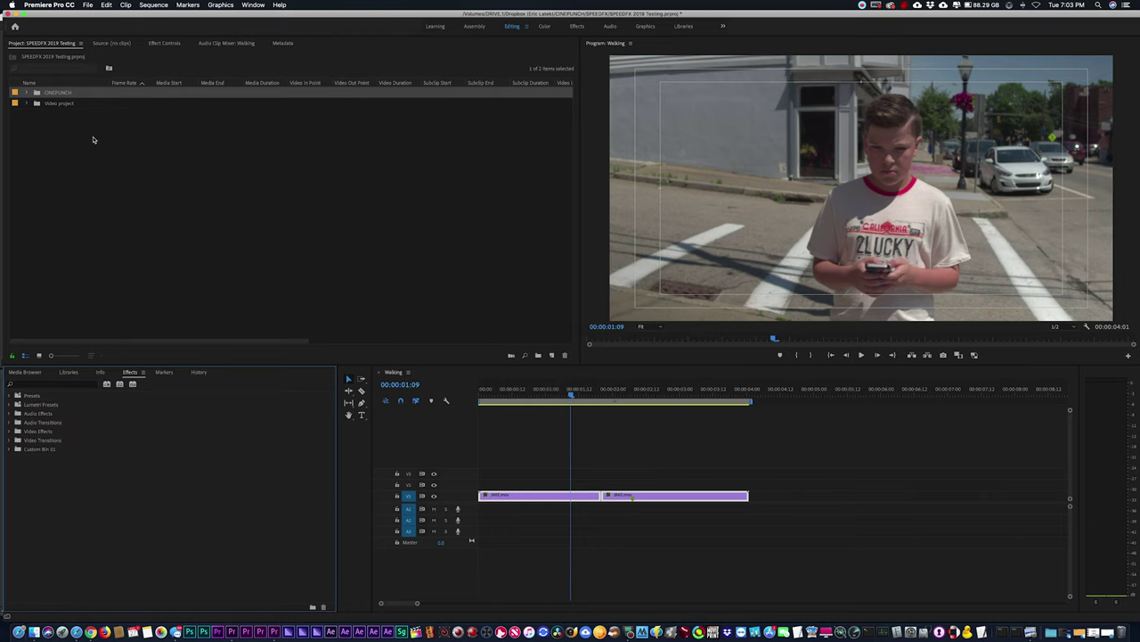
Expand the CINEPUNCH bin down to the SOUNDPUNCH subfolders, widen the Name column, and collapse the SOUNDPUNCH bin.
click(33, 93)
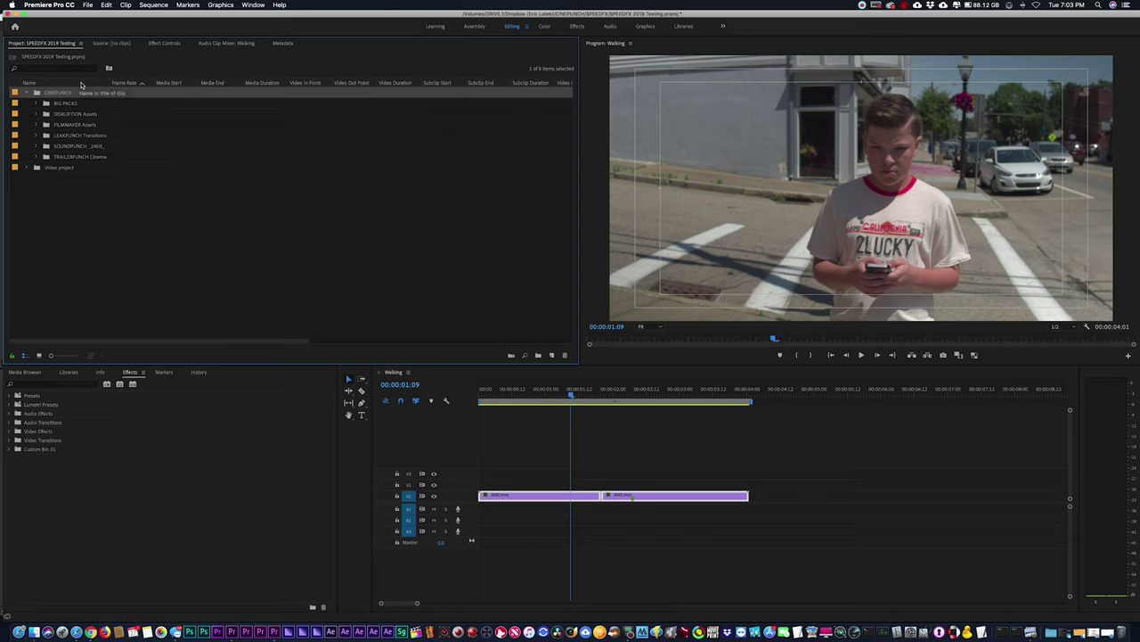
click(35, 146)
click(46, 156)
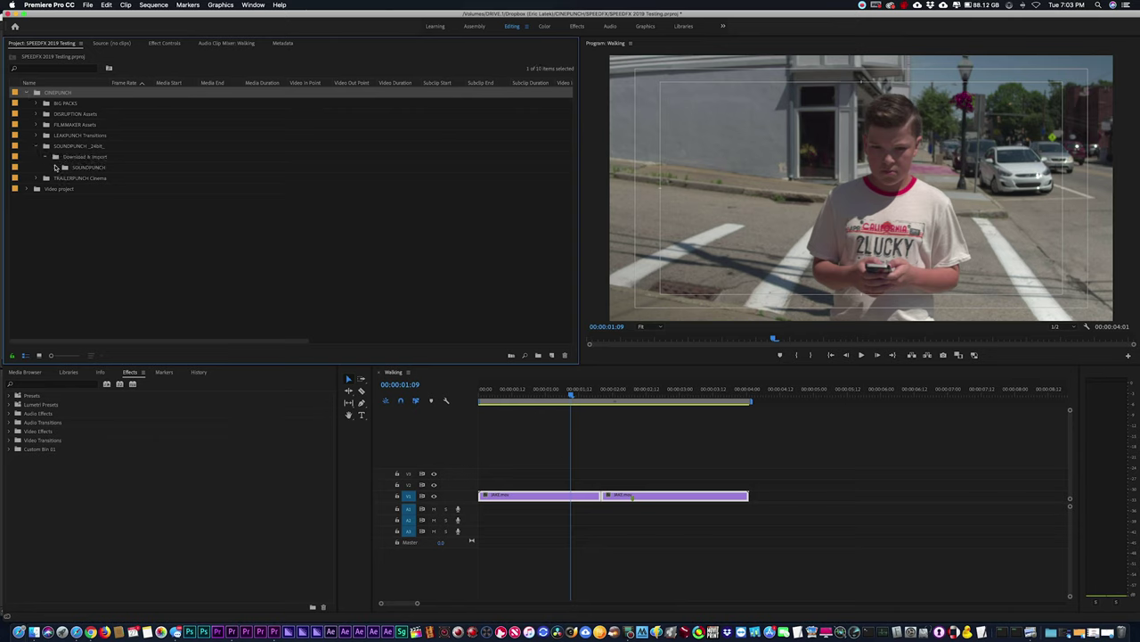
click(55, 169)
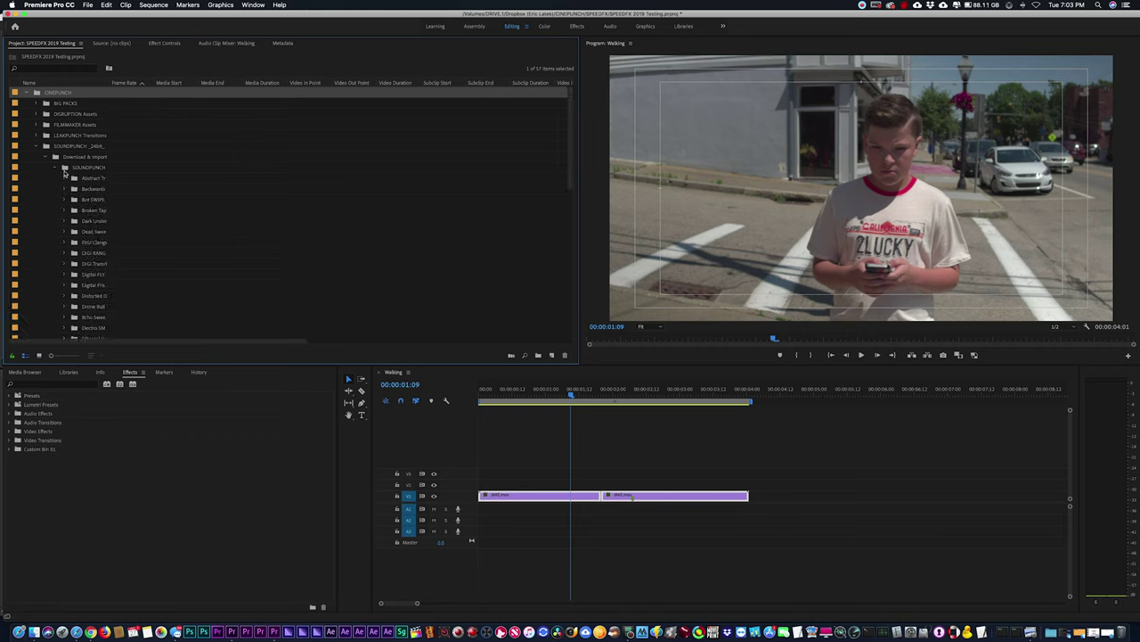
drag(109, 83, 182, 83)
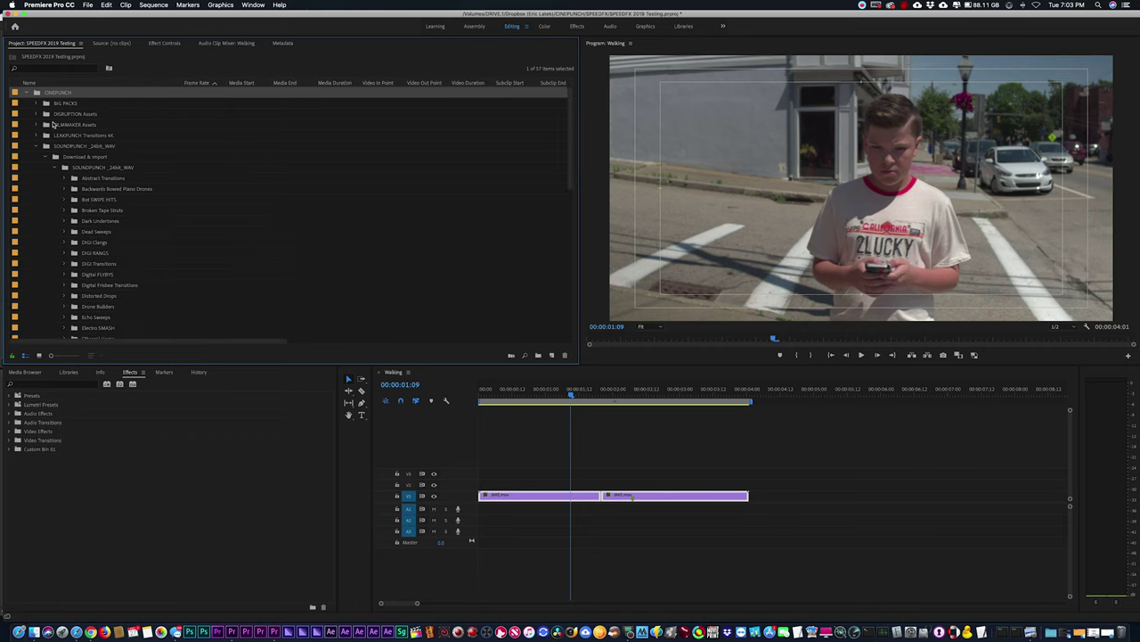
click(38, 146)
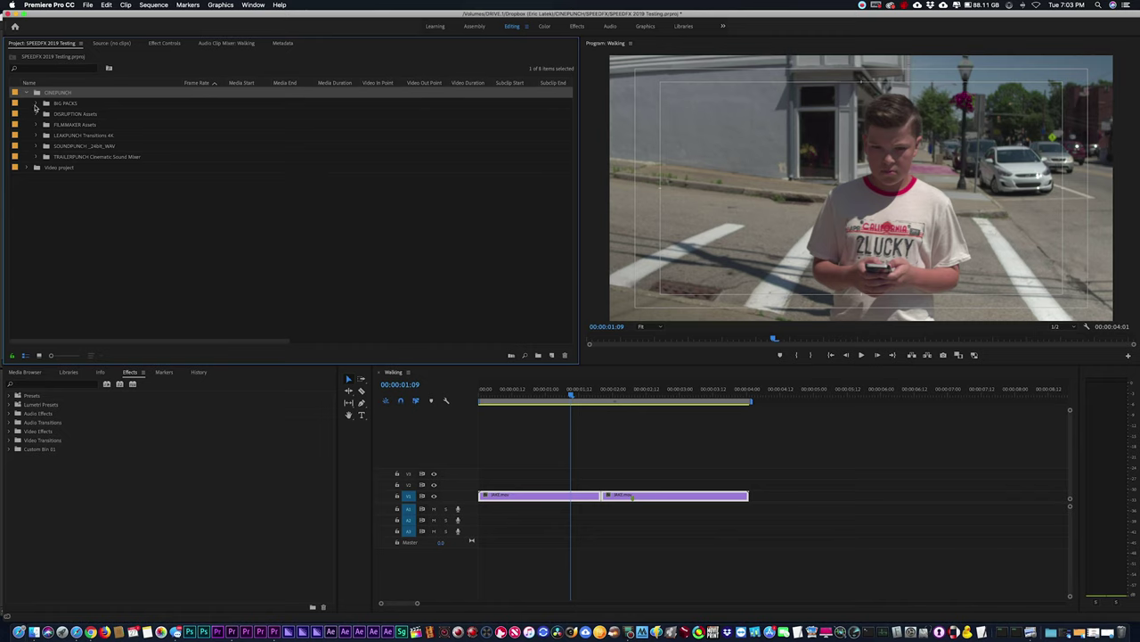
Expand BIG PACKS down to the imported GLAM bin and open that bin to show its clips.
click(36, 103)
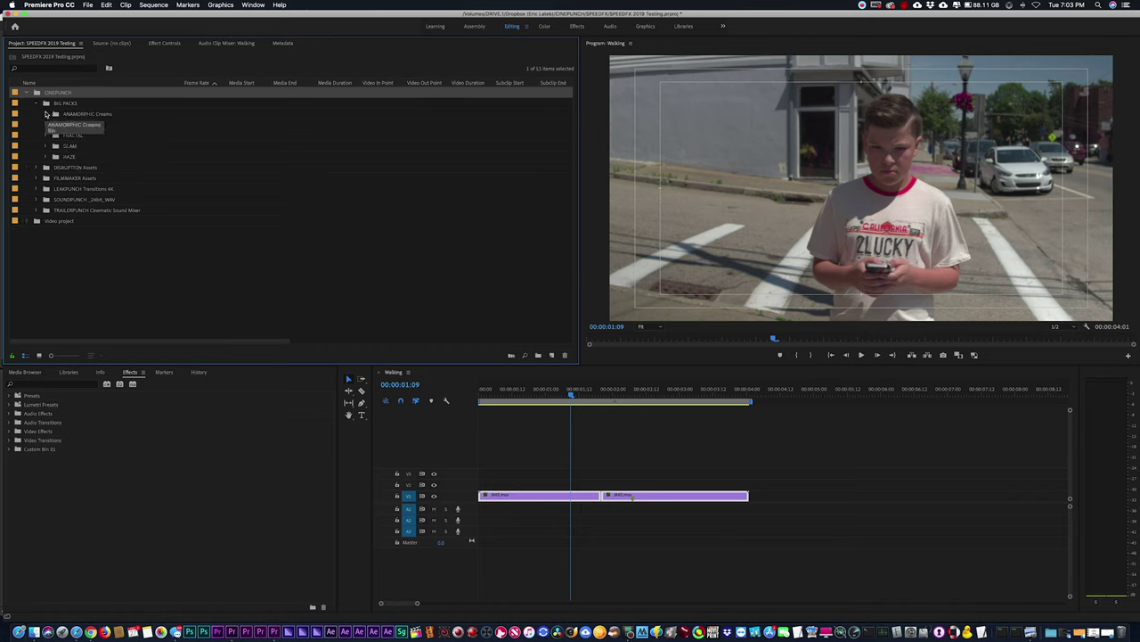
click(46, 146)
click(54, 157)
click(64, 167)
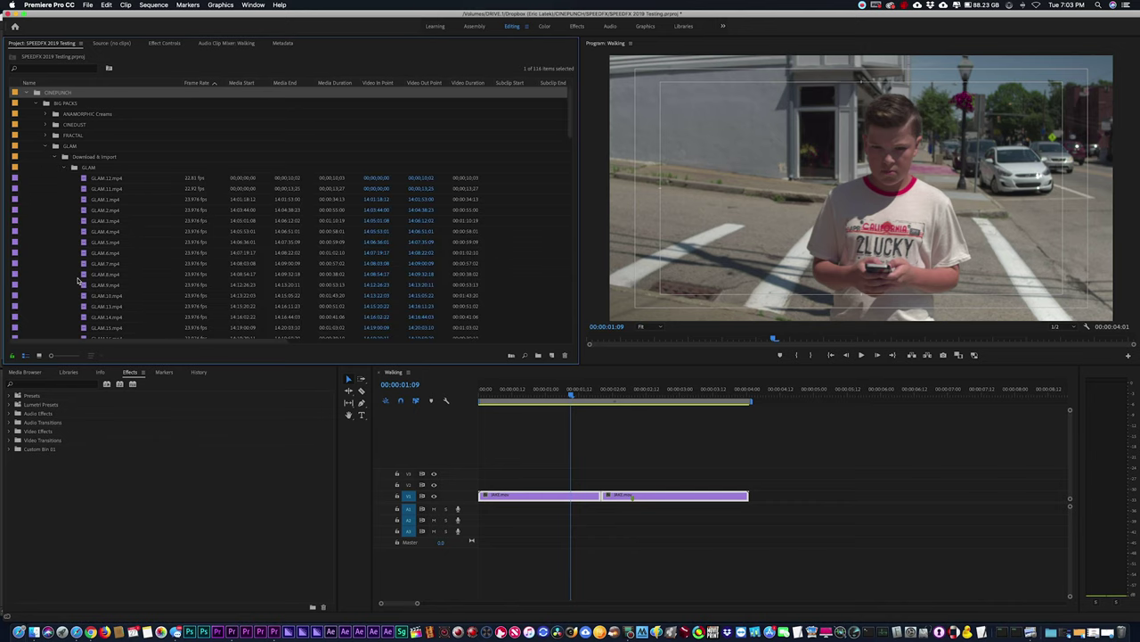
double_click(85, 168)
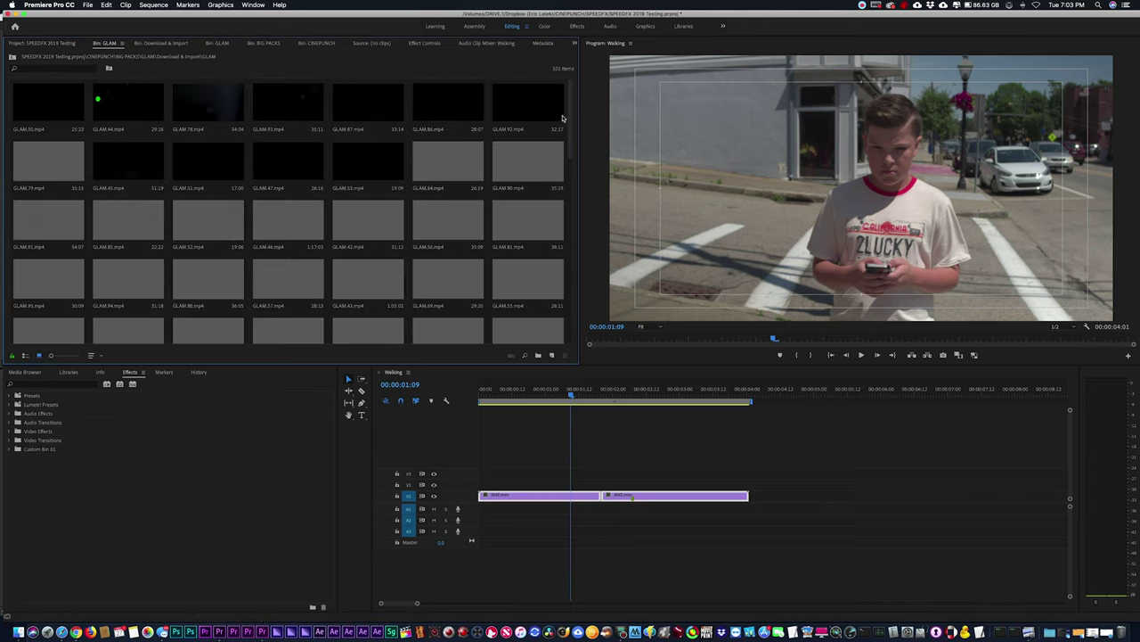
Preview clips in the GLAM bin and place GLAM.69.mp4 on track V4 at the start of the Walking sequence.
scroll(312, 196, down, 1)
click(294, 176)
click(455, 239)
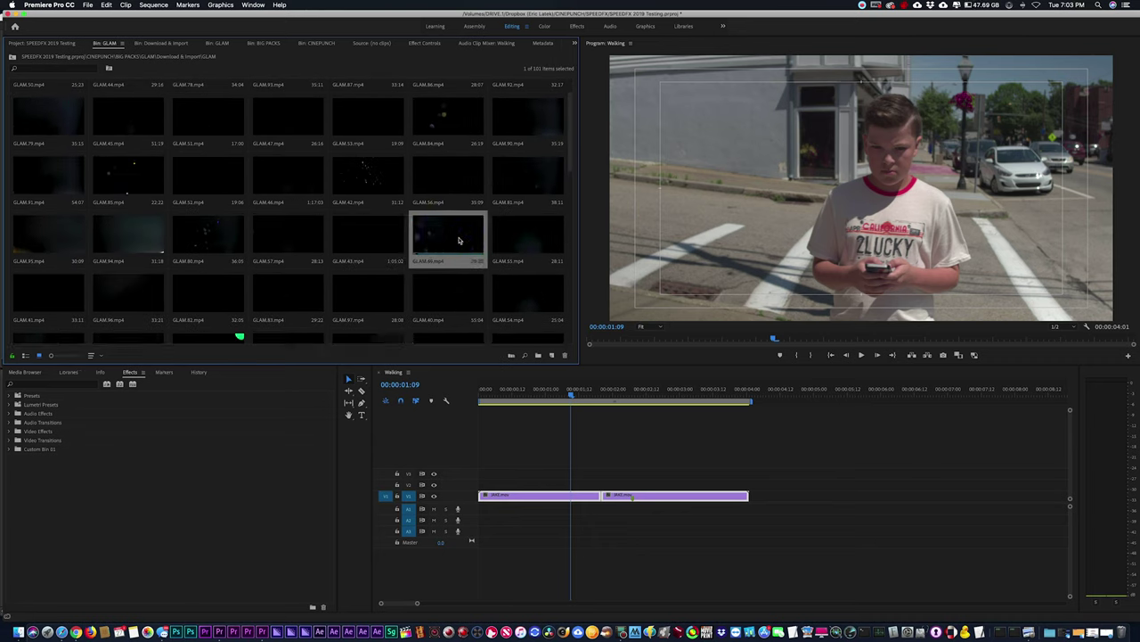
drag(459, 240, 484, 463)
click(502, 472)
Cut the GLAM.69.mp4 clip on V4 at 00:00:01:10 and delete the part after the cut.
key(c)
drag(576, 399, 577, 398)
click(576, 462)
key(v)
click(599, 462)
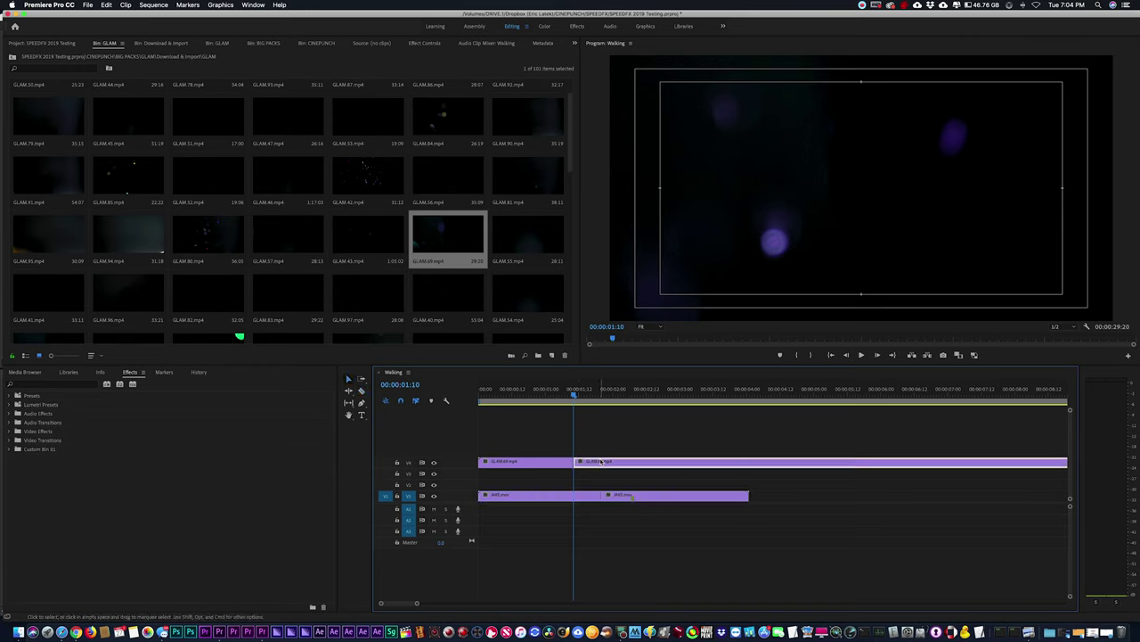
key(Delete)
Slide the GLAM.69.mp4 clip about 15 frames into the sequence and apply Scale to Frame Size.
drag(557, 462, 593, 463)
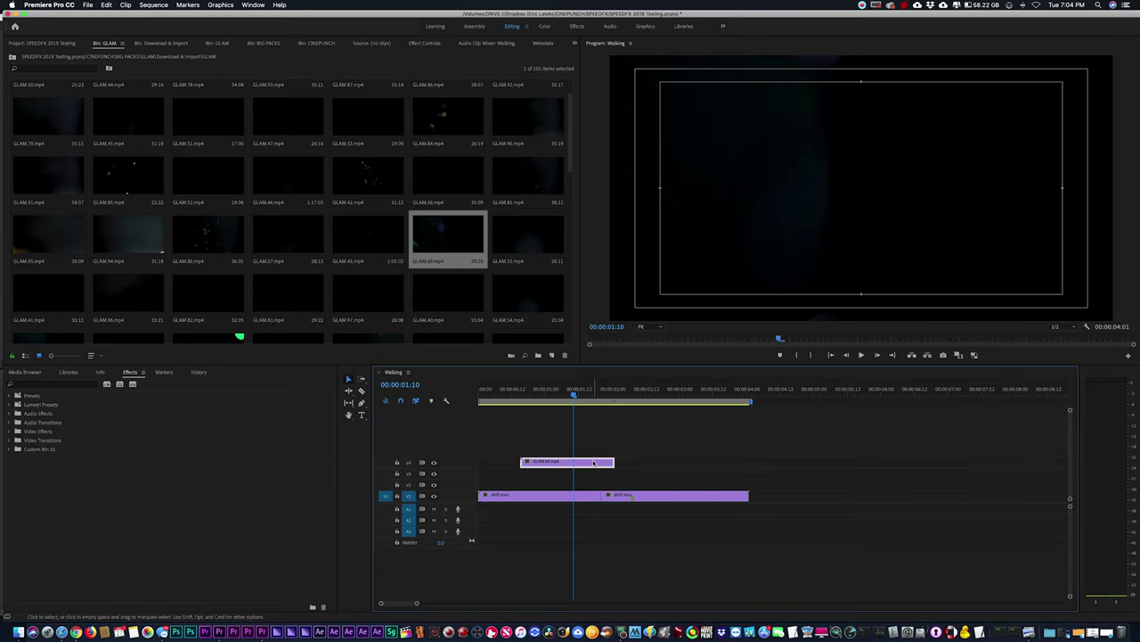
right_click(598, 464)
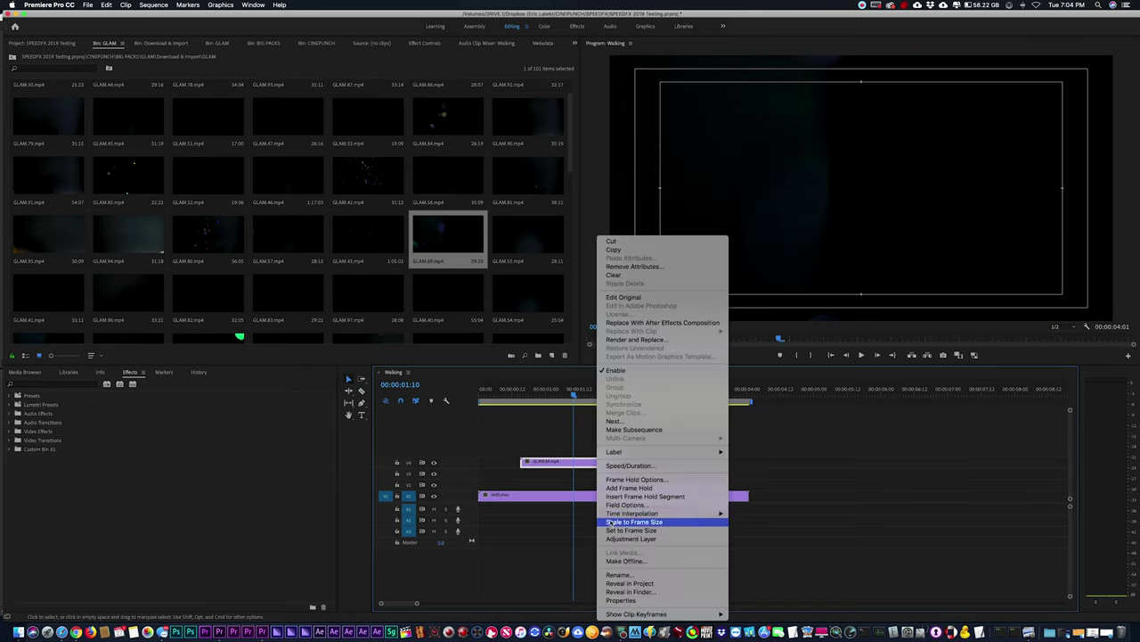
click(646, 521)
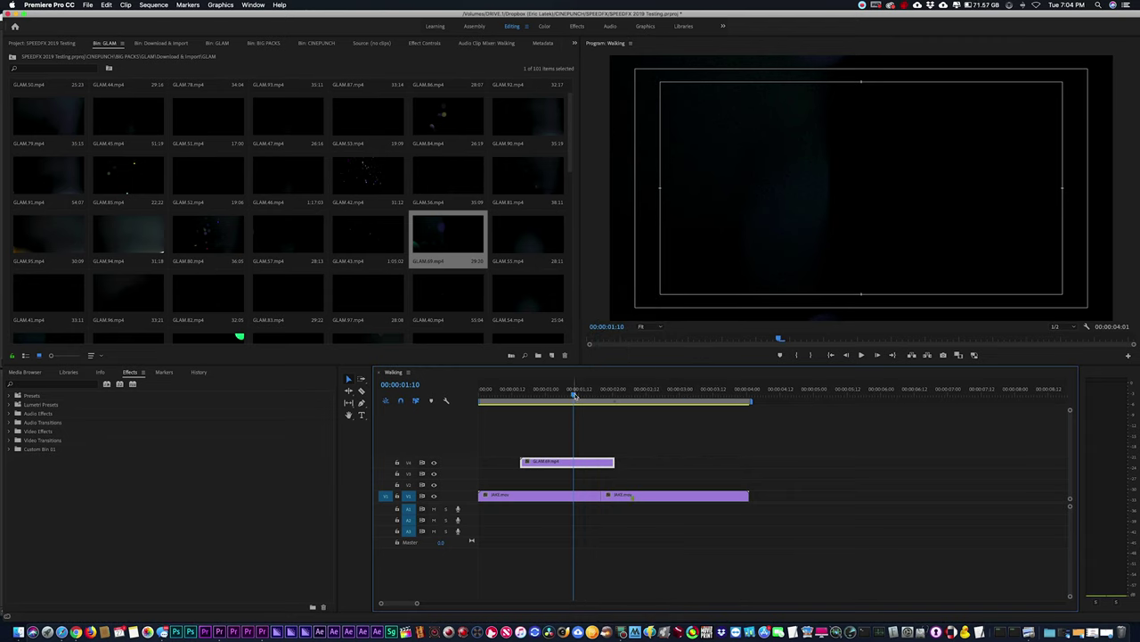
Set the GLAM.69.mp4 clip's blend mode to Linear Dodge (Add) and play the sequence.
click(577, 394)
drag(576, 394, 551, 393)
click(426, 43)
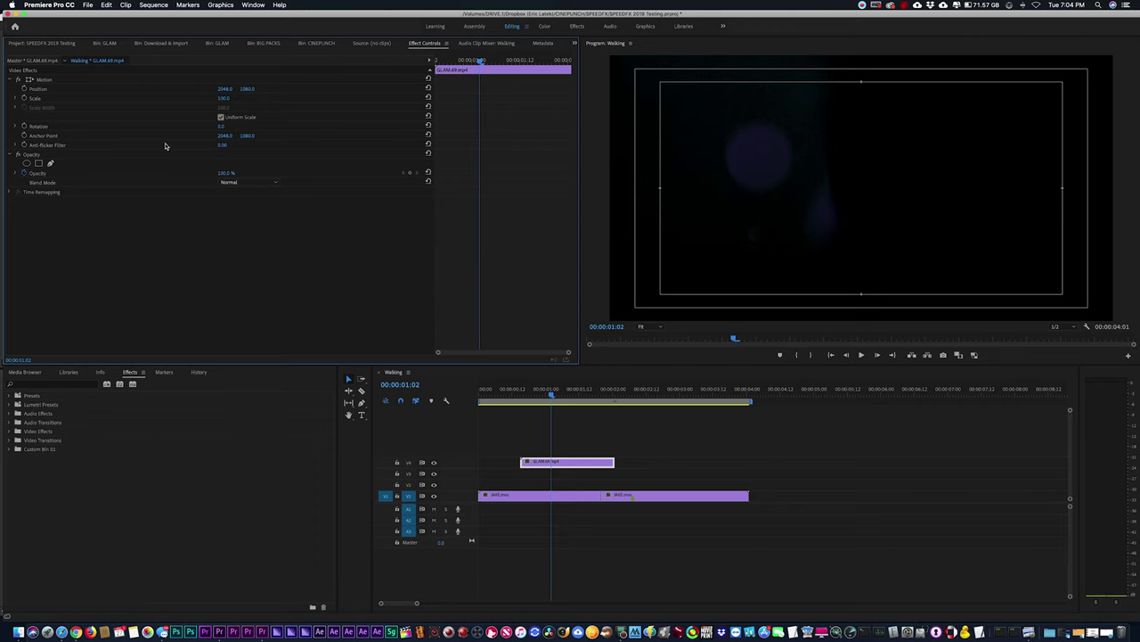
click(239, 184)
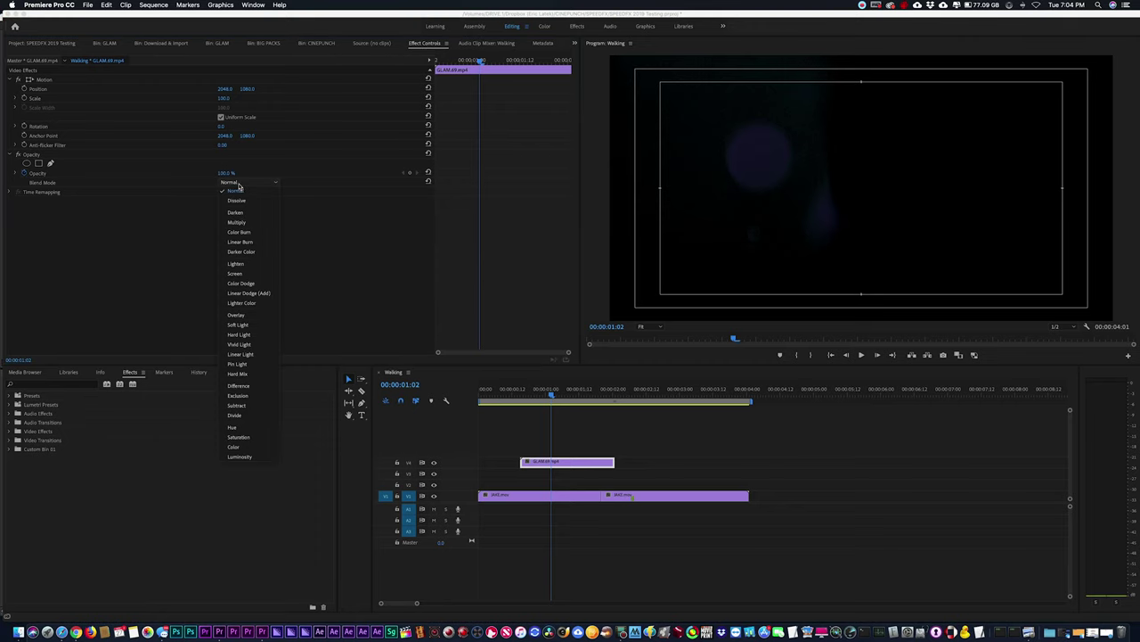
click(254, 293)
key(space)
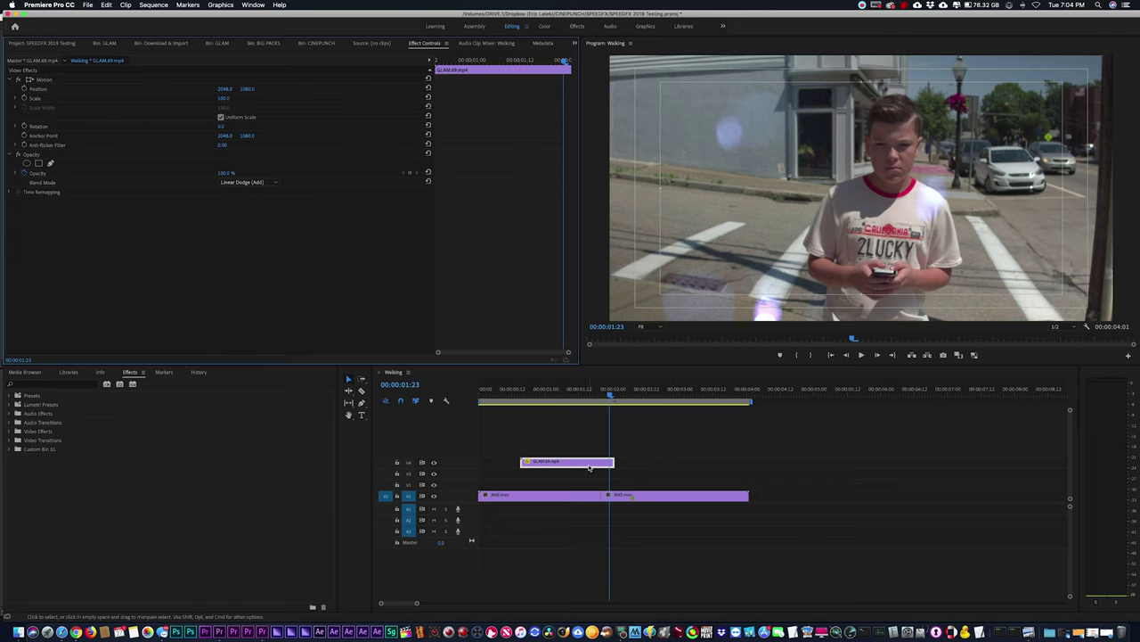
Extend the GLAM.69.mp4 overlay across nearly the whole length of the V1 footage and play it back.
drag(613, 461, 739, 461)
key(space)
key(space)
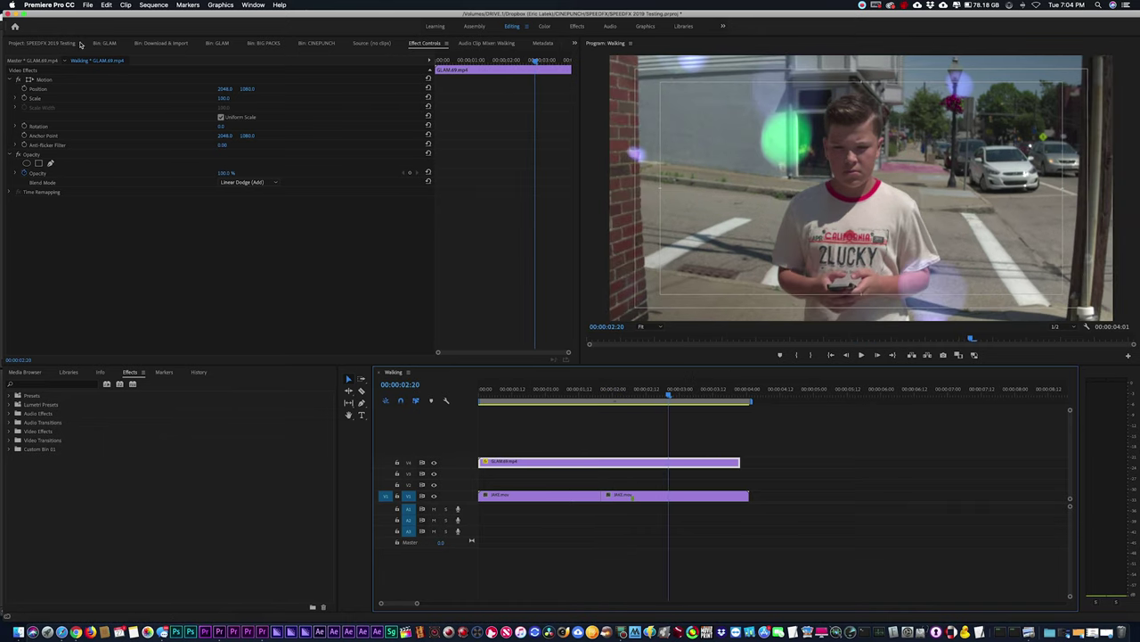
Return to the GLAM bin and look through more of its clip thumbnails.
click(104, 43)
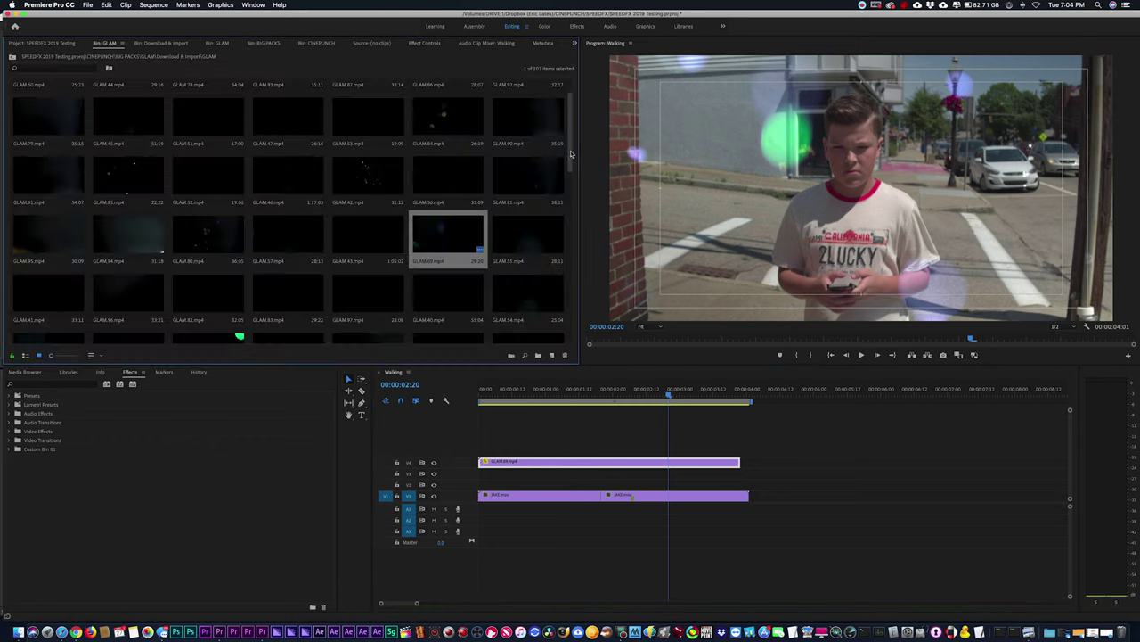
scroll(567, 225, down, 1)
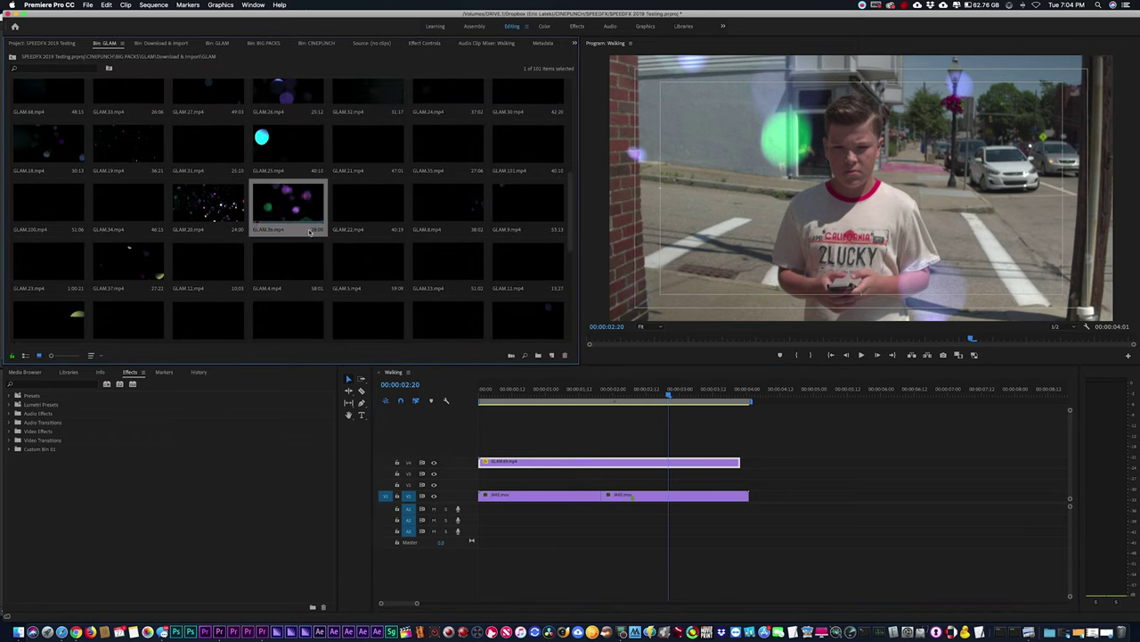
click(368, 219)
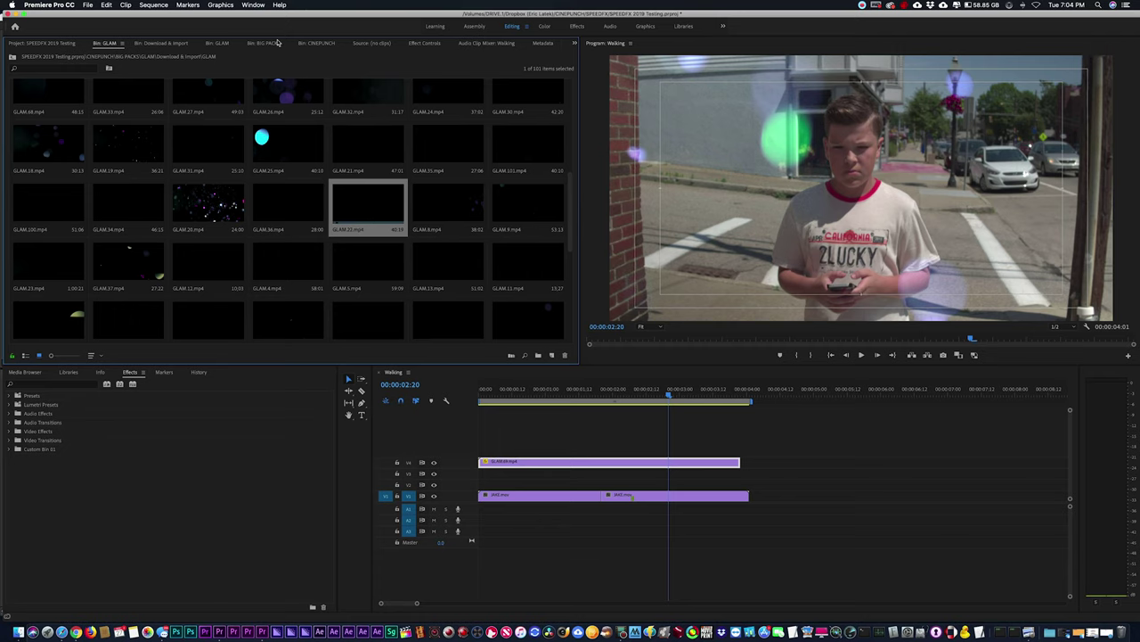
Open the imported FRACTAL bin from BIG PACKS to browse its clips, and remove the GLAM.69.mp4 overlay from the timeline.
click(278, 43)
double_click(318, 107)
double_click(51, 102)
drag(571, 103, 573, 214)
key(super+z)
click(266, 208)
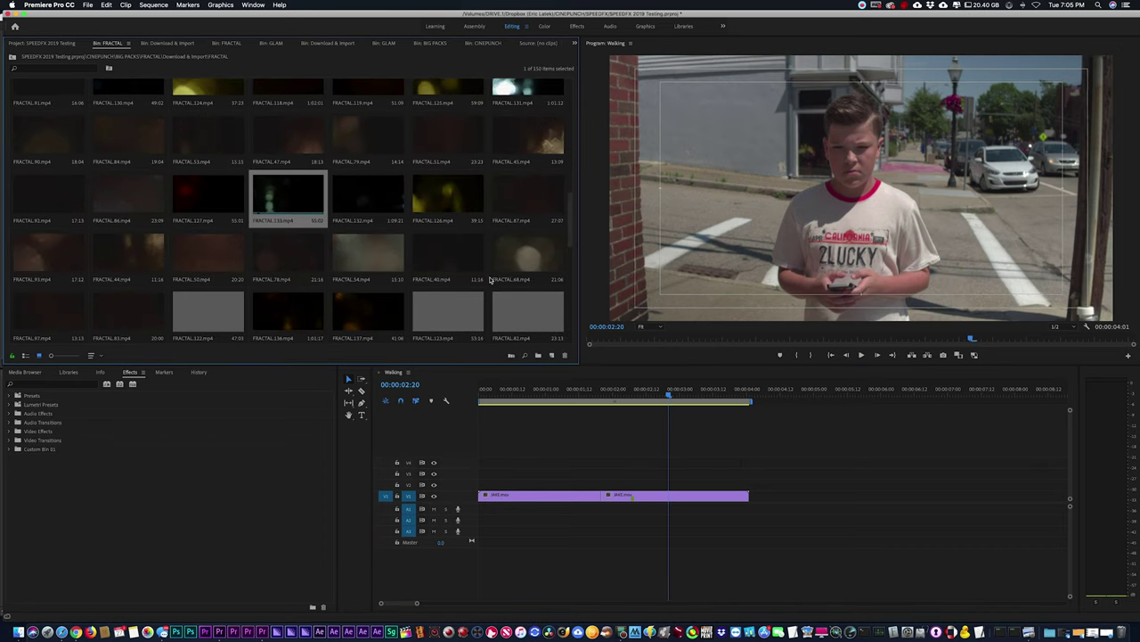
Mark FRACTAL.126.mp4 from 00:35:02:08 to 00:35:07:16 and place that range on V2 at the sequence start.
double_click(439, 201)
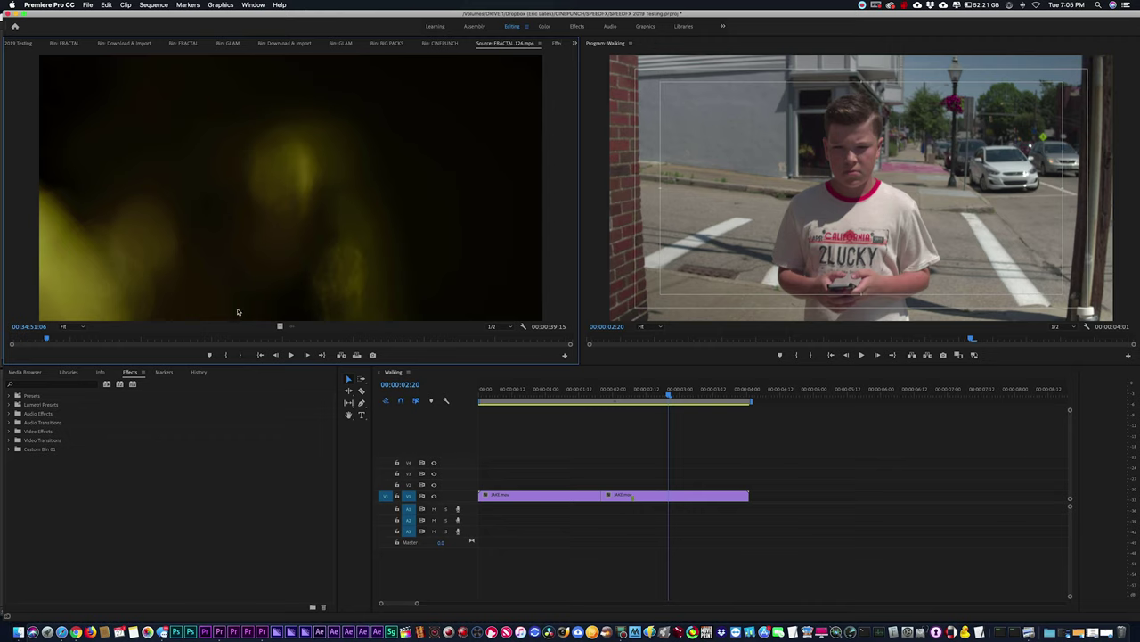
click(202, 341)
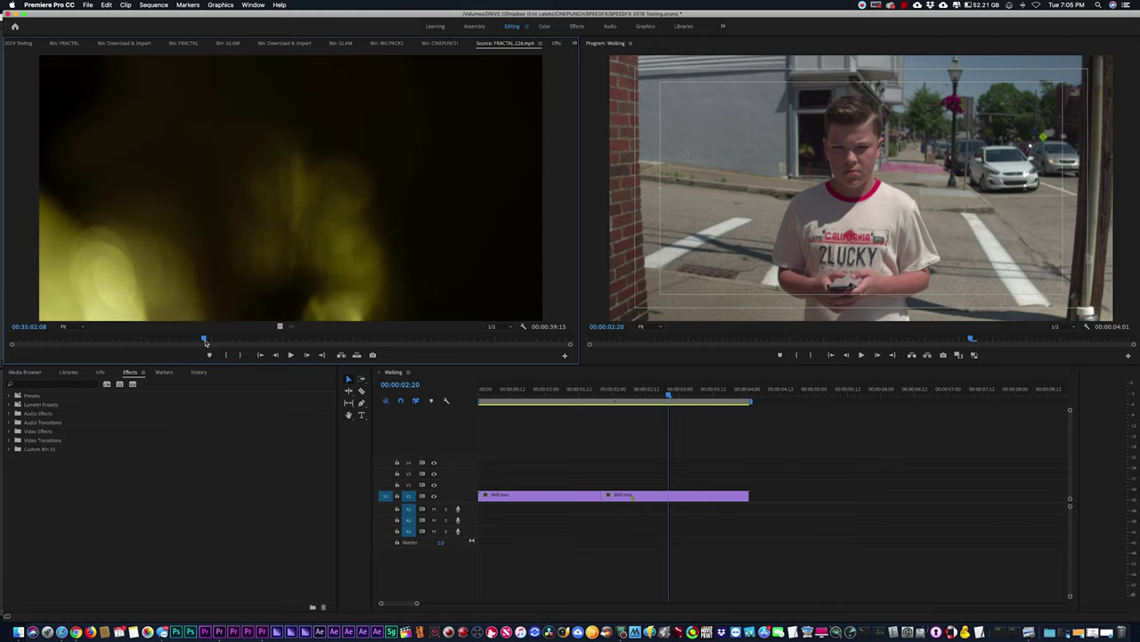
click(226, 354)
key(l)
key(l)
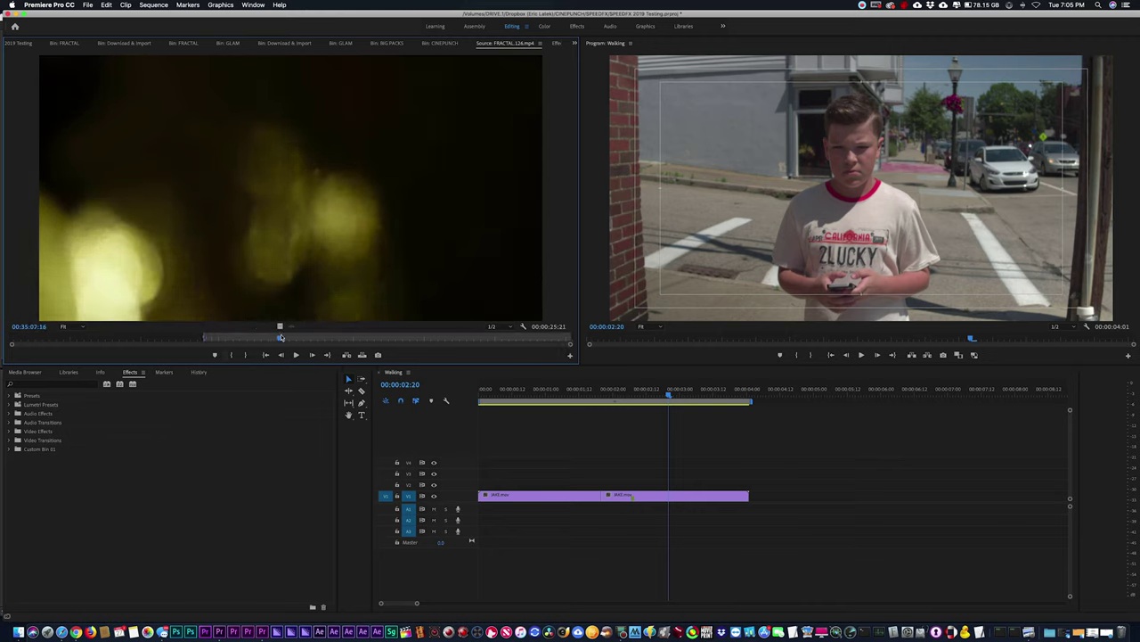
click(249, 355)
drag(285, 241, 451, 488)
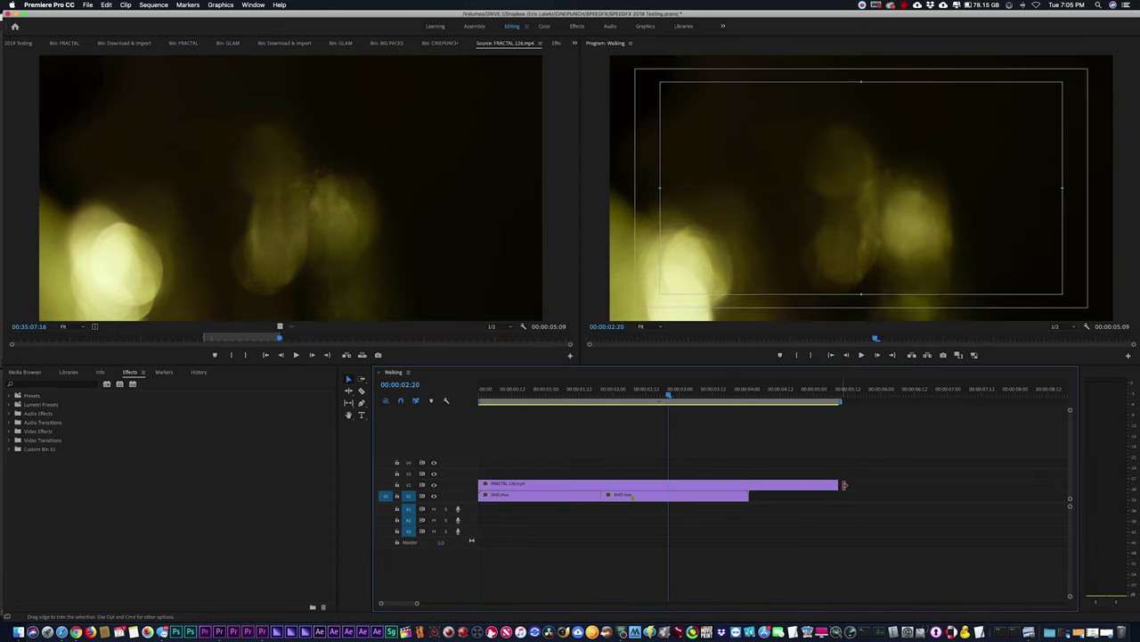
Trim the FRACTAL.126.mp4 overlay to the end of the V1 footage and set its blend mode to Linear Dodge (Add).
drag(843, 483, 748, 484)
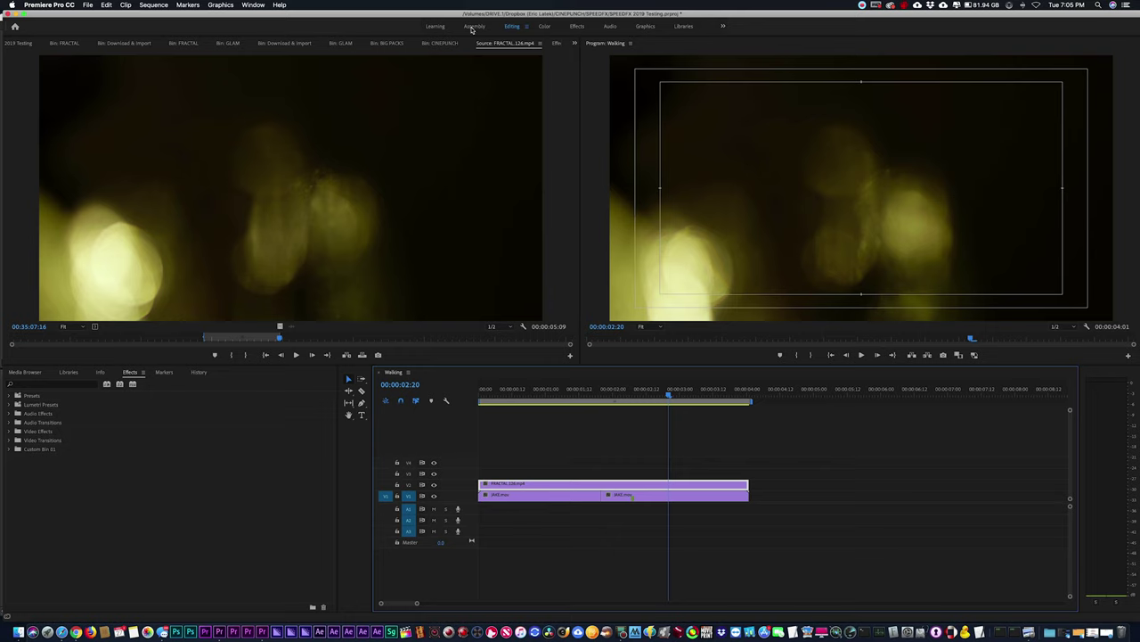
click(575, 42)
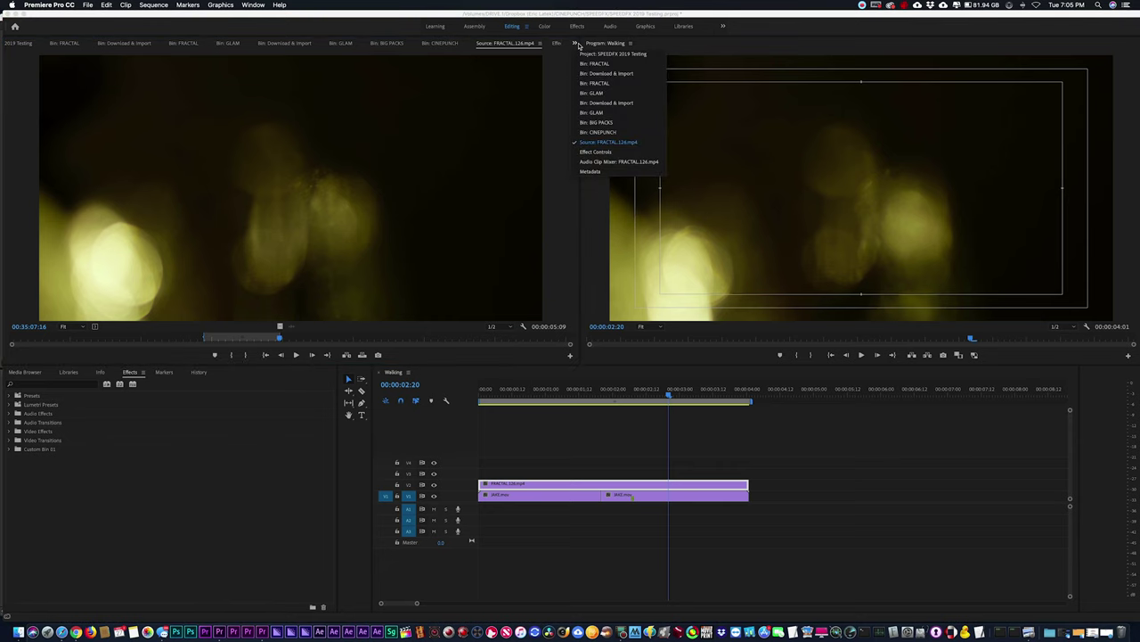
click(595, 151)
click(258, 182)
click(259, 297)
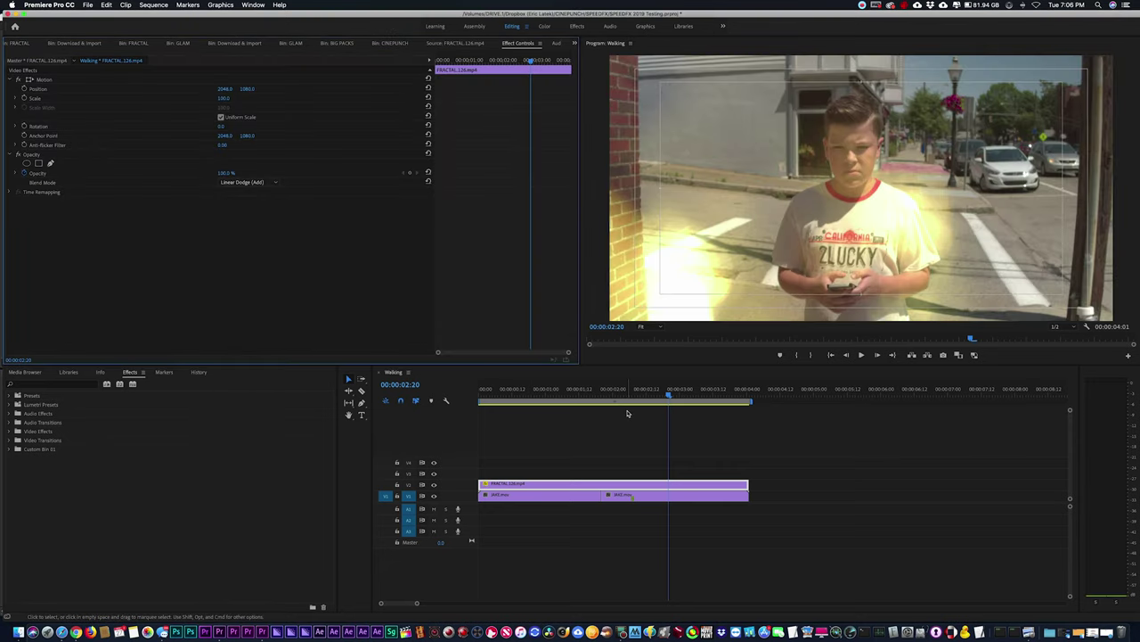
Lower the FRACTAL.126.mp4 overlay's opacity to 42% and play back the sequence.
key(space)
key(space)
drag(228, 176, 178, 175)
key(space)
key(space)
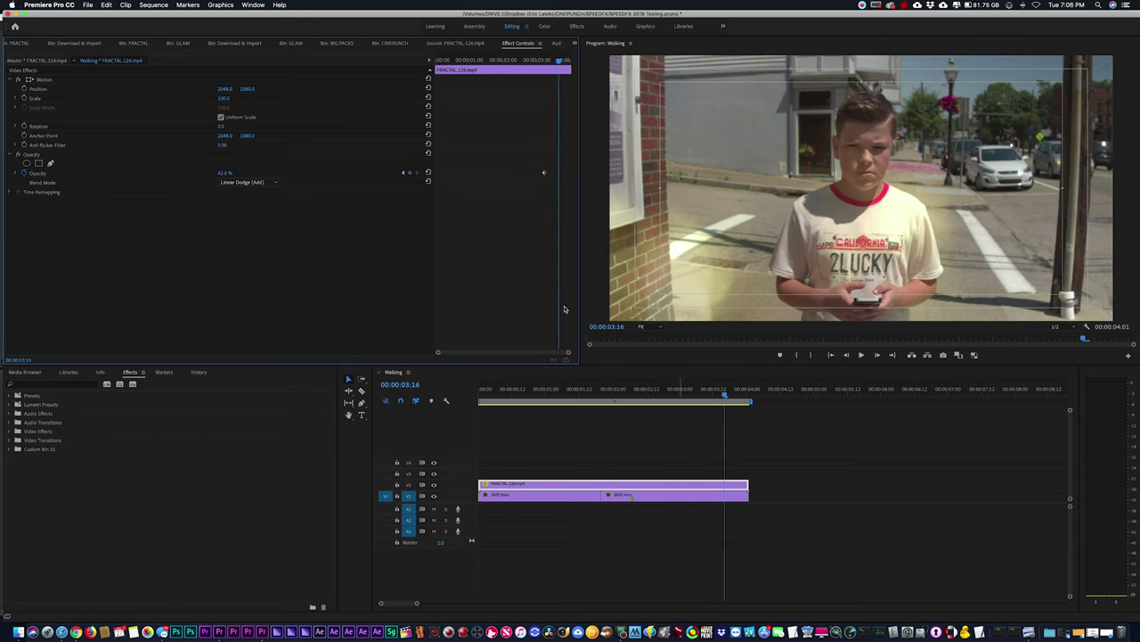
Open the 4K Lomo Flares bin inside ANAMORPHIC Creams 4K and load 4K.Lomo.Anamorphic.Flare.1.mov as the source clip.
click(62, 43)
double_click(49, 107)
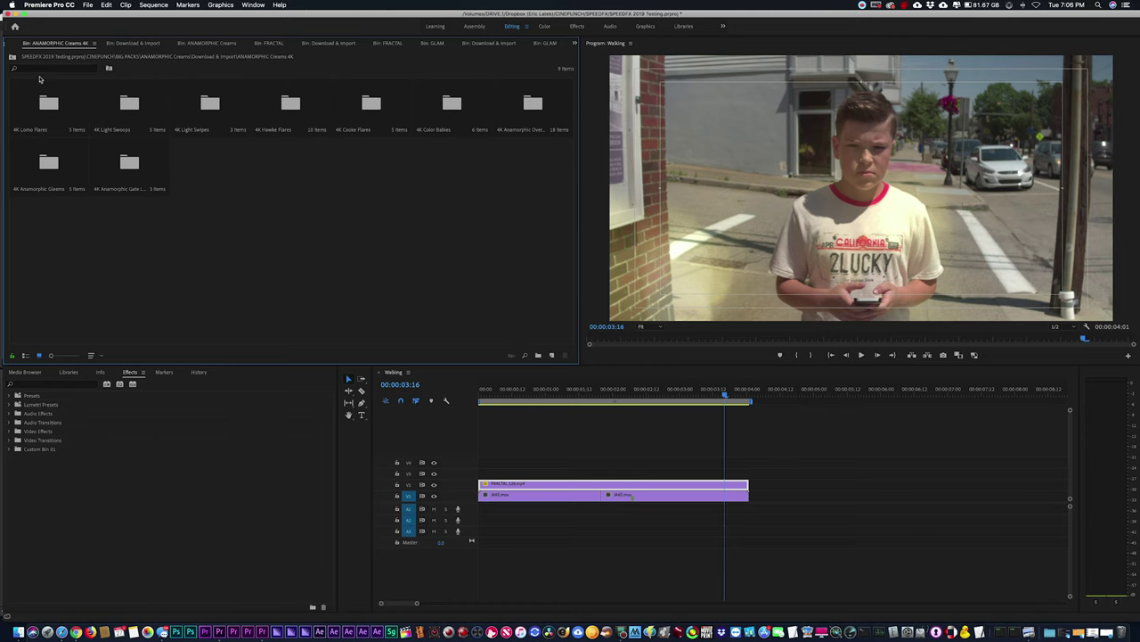
double_click(49, 105)
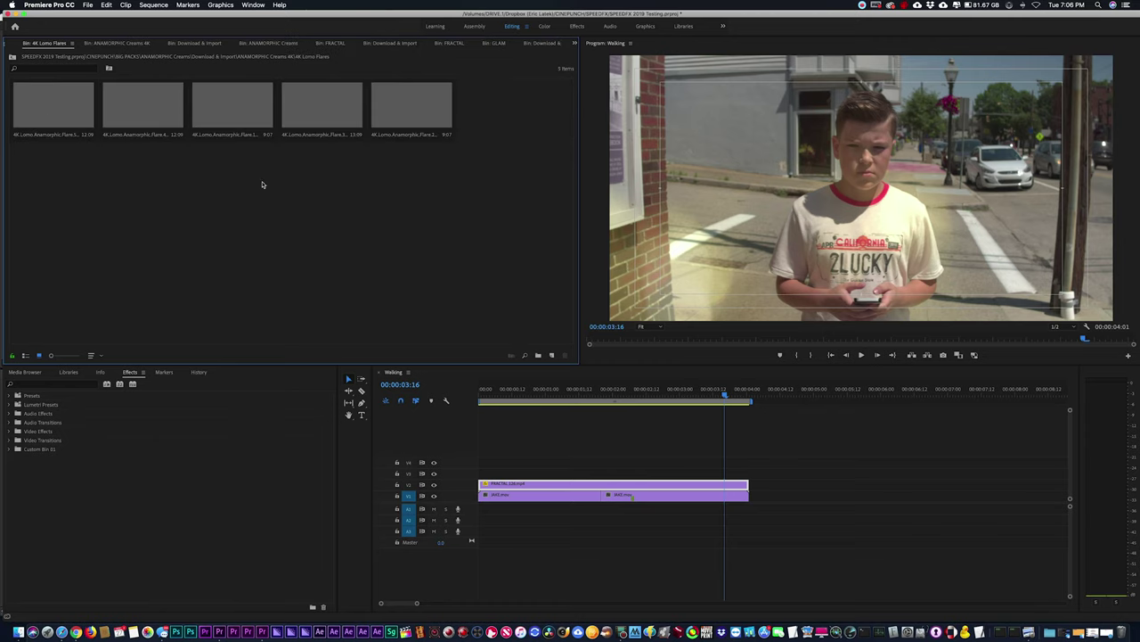
double_click(253, 114)
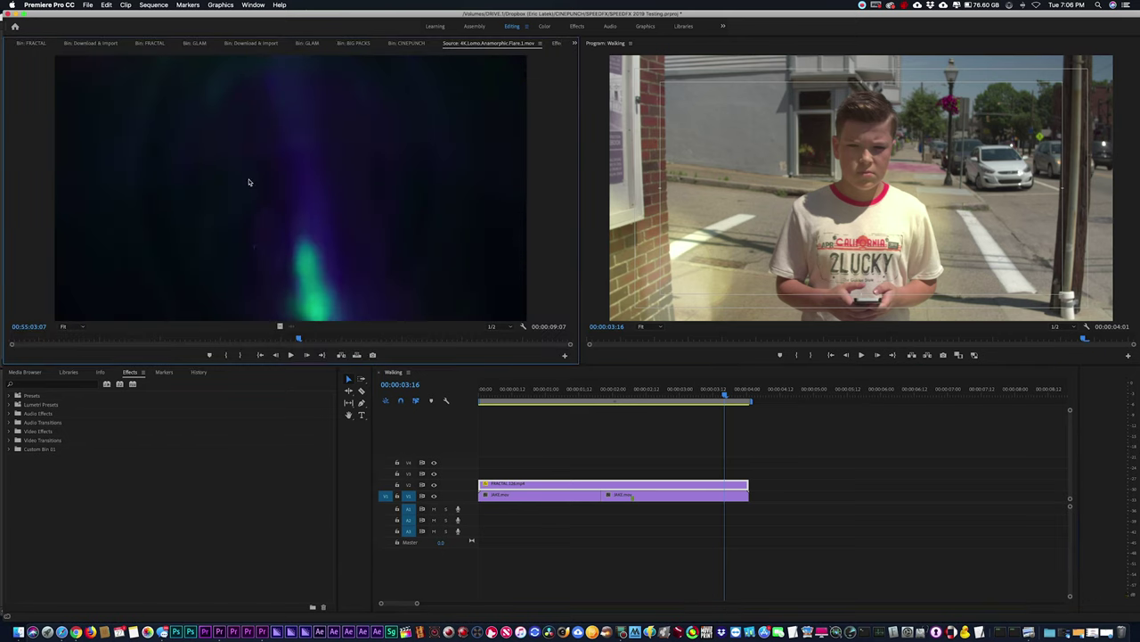
Mark the Lomo flare from 00:55:02:12 to 00:55:03:13, place that range on V3 at the sequence start, and extend it to the footage's end.
mouse_move(267, 337)
mouse_down()
mouse_move(318, 338)
mouse_move(250, 336)
mouse_up()
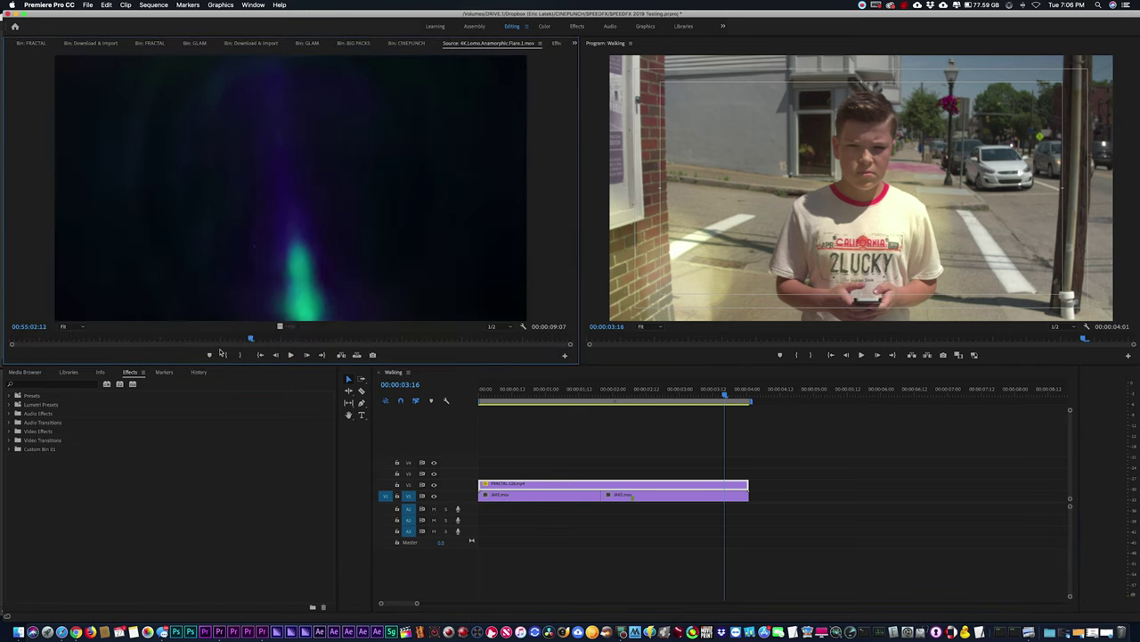
click(226, 354)
key(space)
key(space)
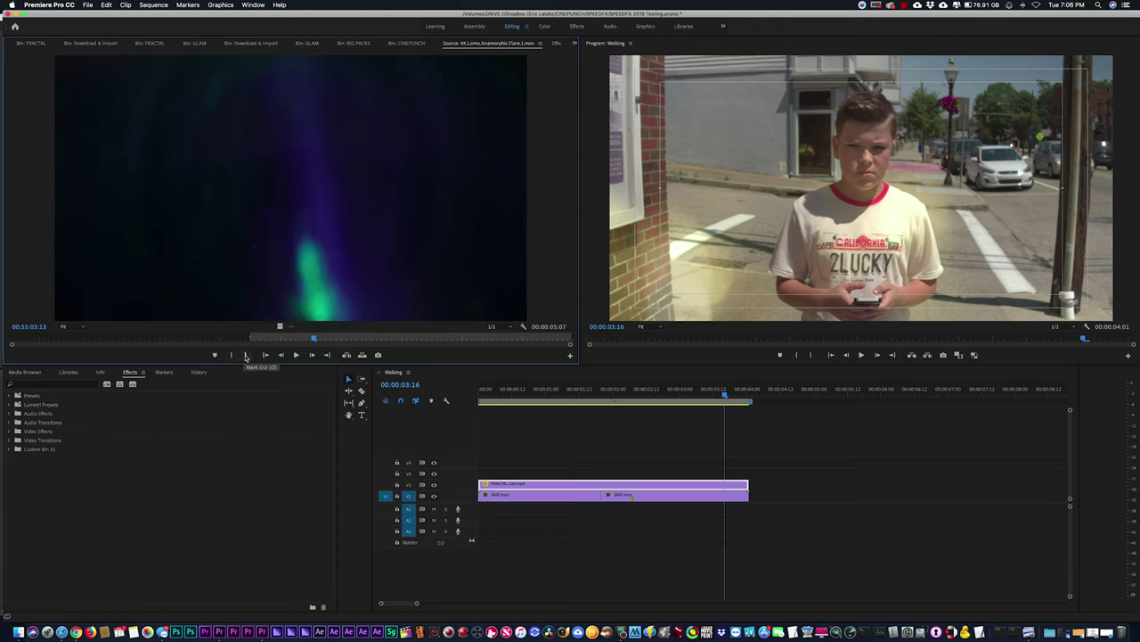
click(245, 355)
drag(445, 366, 475, 481)
drag(548, 470, 747, 472)
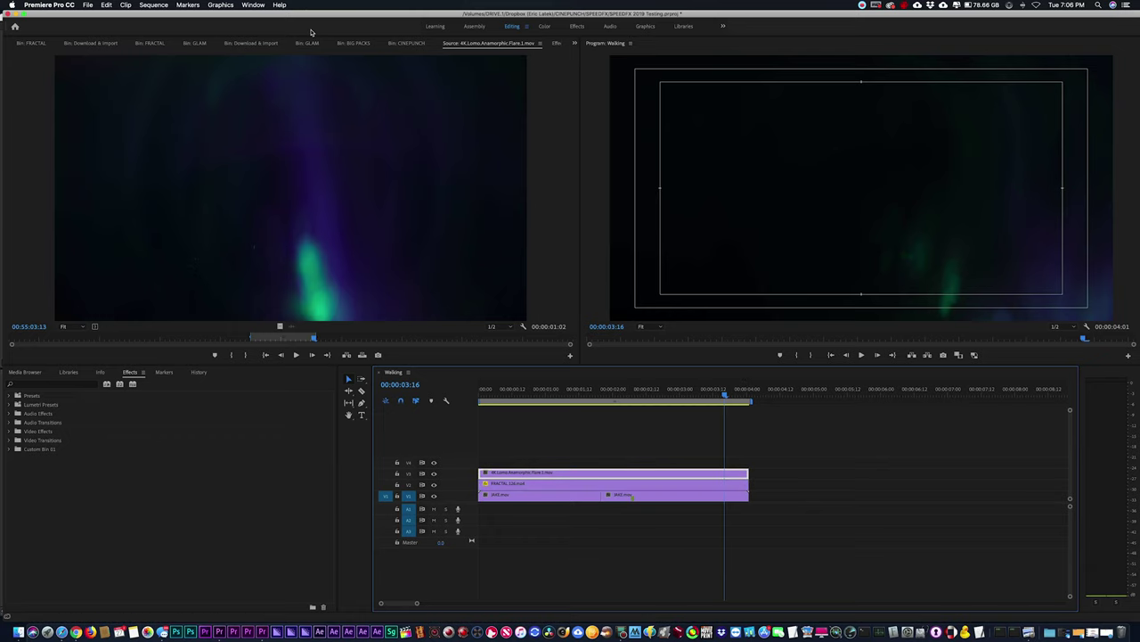
Set the Lomo flare's blend mode on V3 to Linear Dodge (Add) and preview the composite at 00:00:01:18.
click(558, 43)
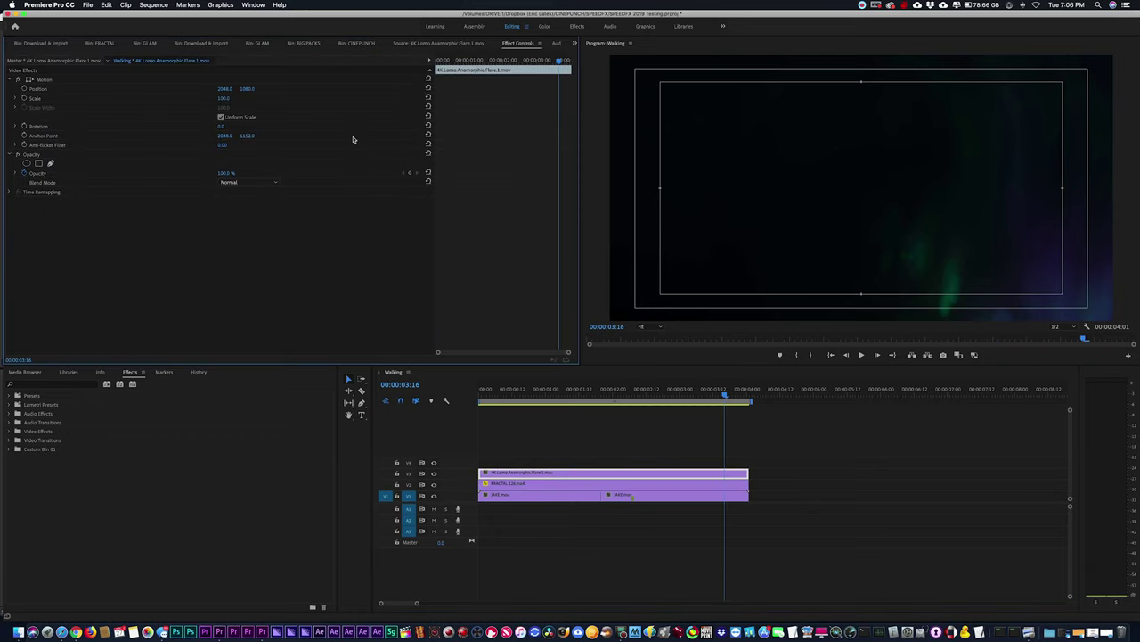
click(241, 183)
click(262, 294)
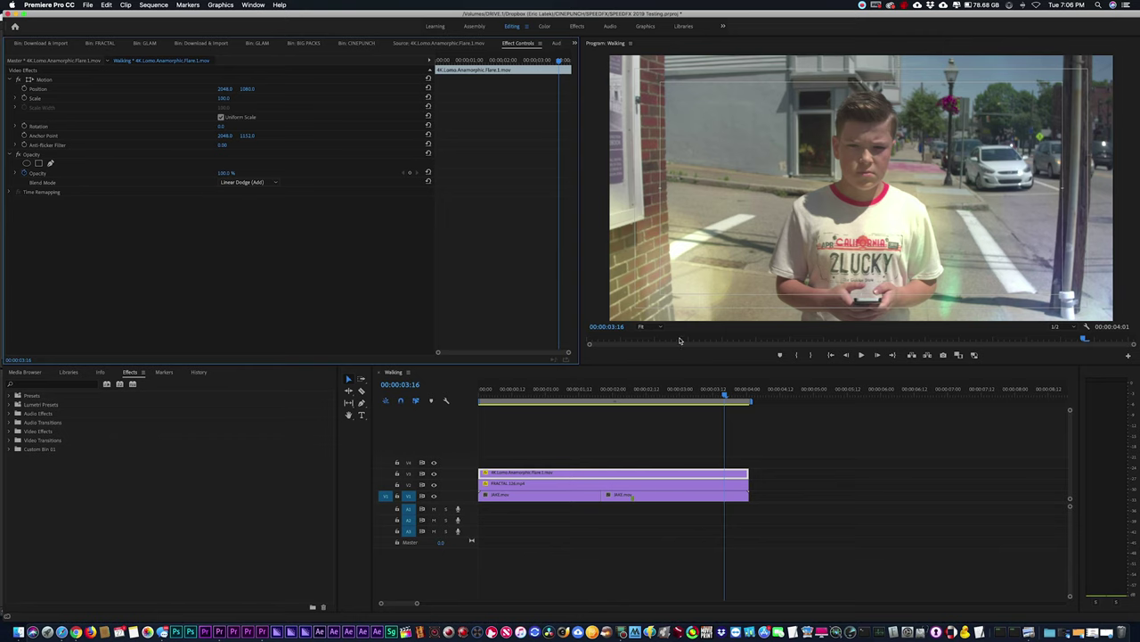
drag(677, 393, 596, 395)
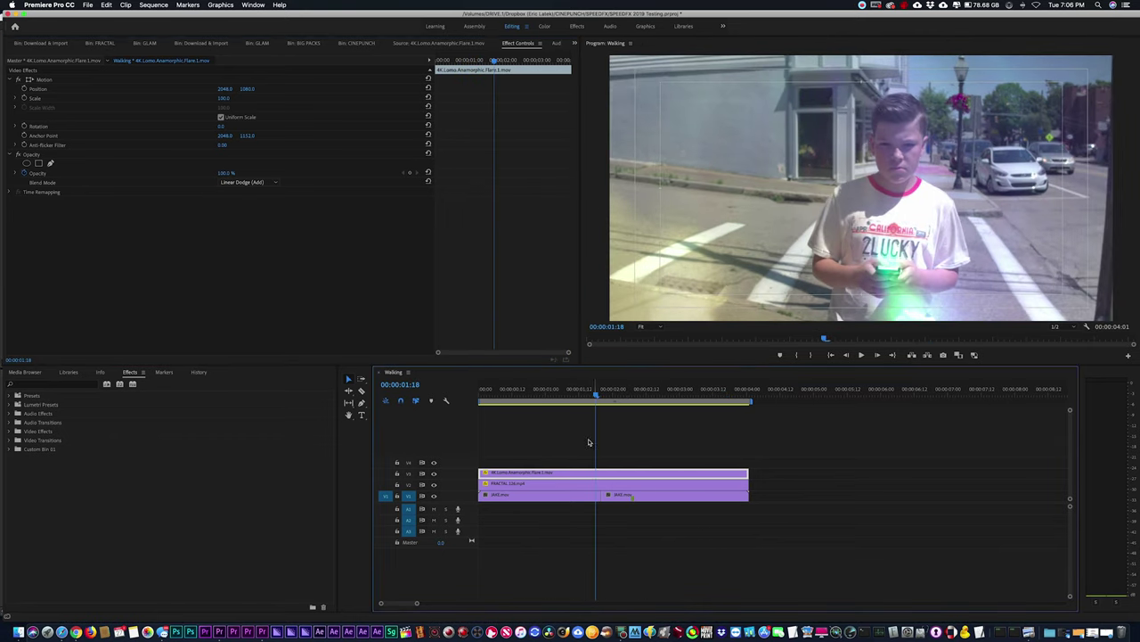
Raise the FRACTAL.126.mp4 overlay's opacity to about 61% at 00:00:01:18.
click(543, 453)
click(538, 488)
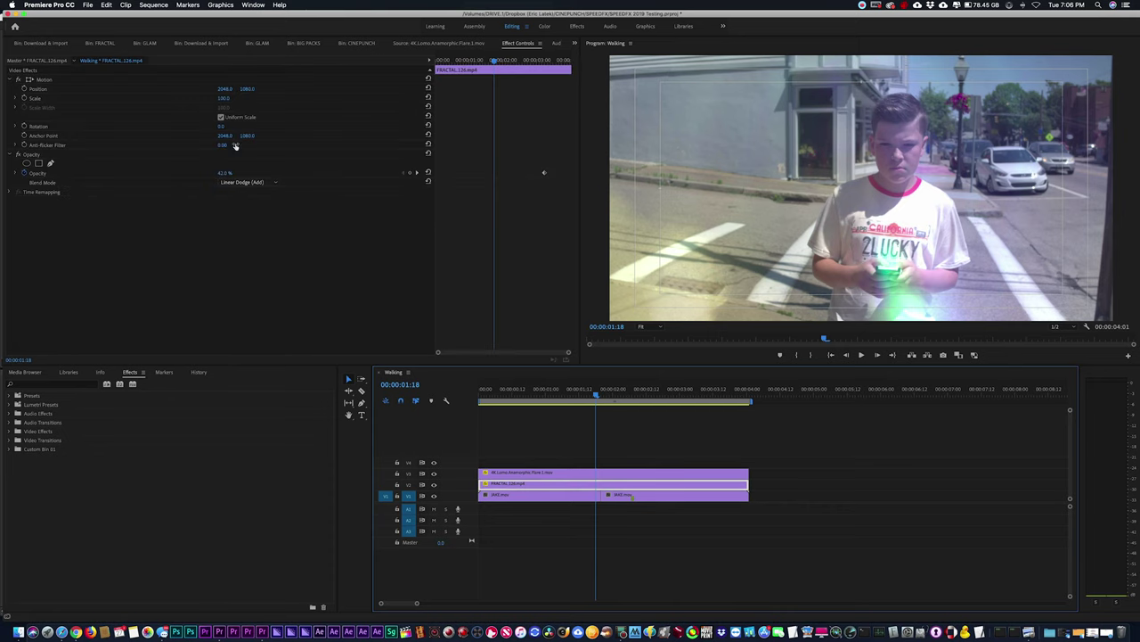
mouse_move(221, 172)
mouse_down()
mouse_move(254, 172)
mouse_move(218, 172)
mouse_up()
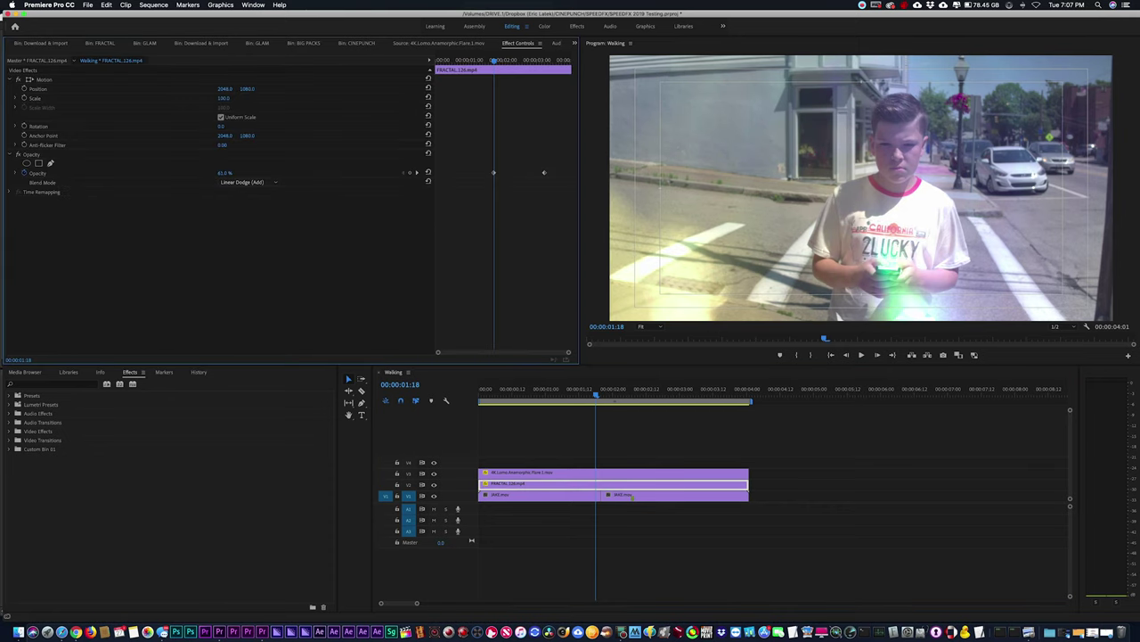
Mark GLAM.20.mp4 from about 14:23:47:04 to 14:23:48:18, place it on V4 at the sequence start, and extend it to the footage's end.
click(144, 42)
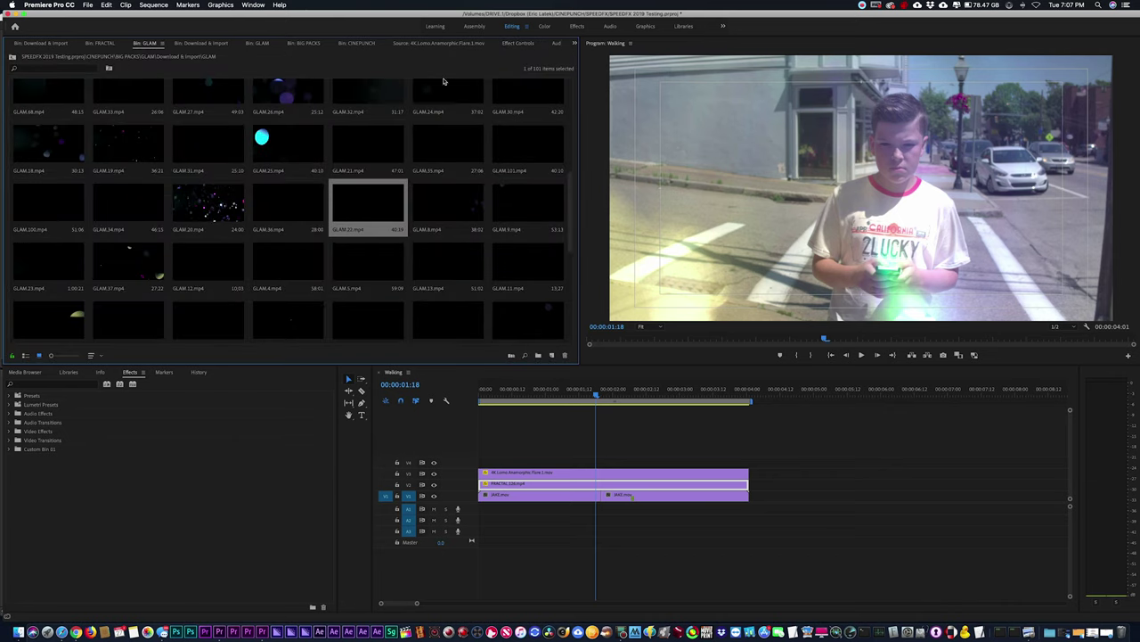
double_click(217, 205)
click(229, 340)
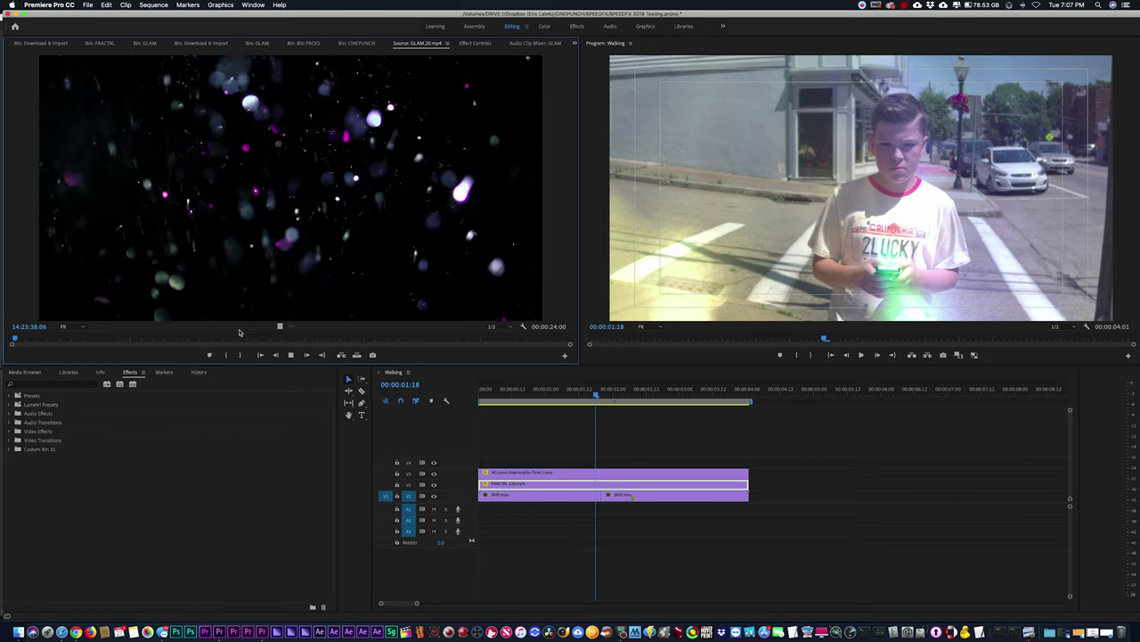
key(space)
click(230, 354)
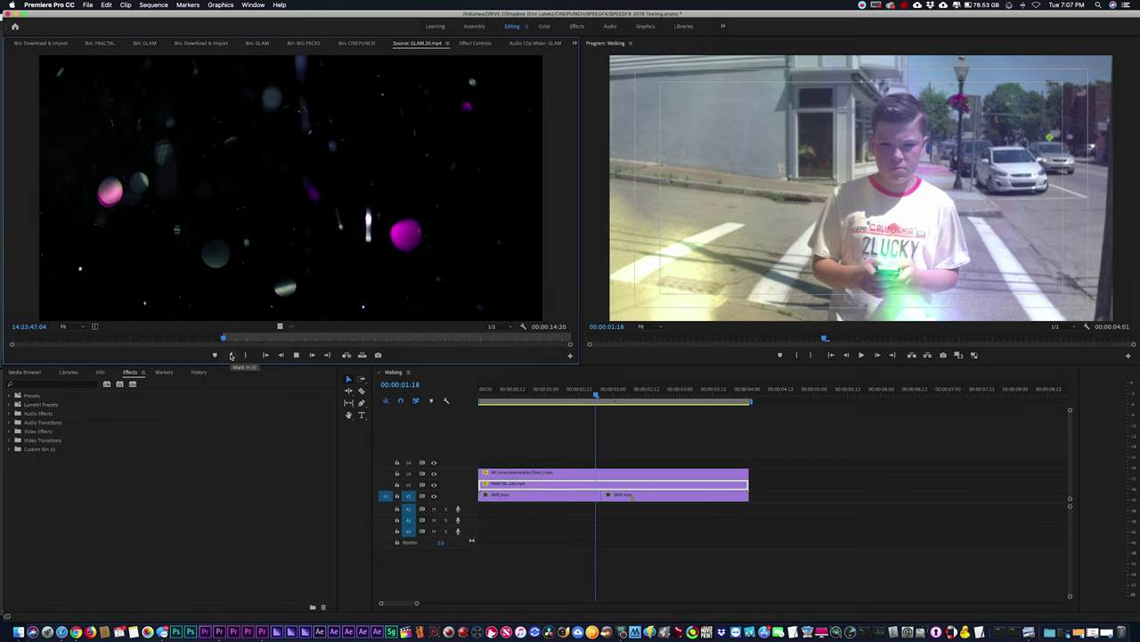
key(space)
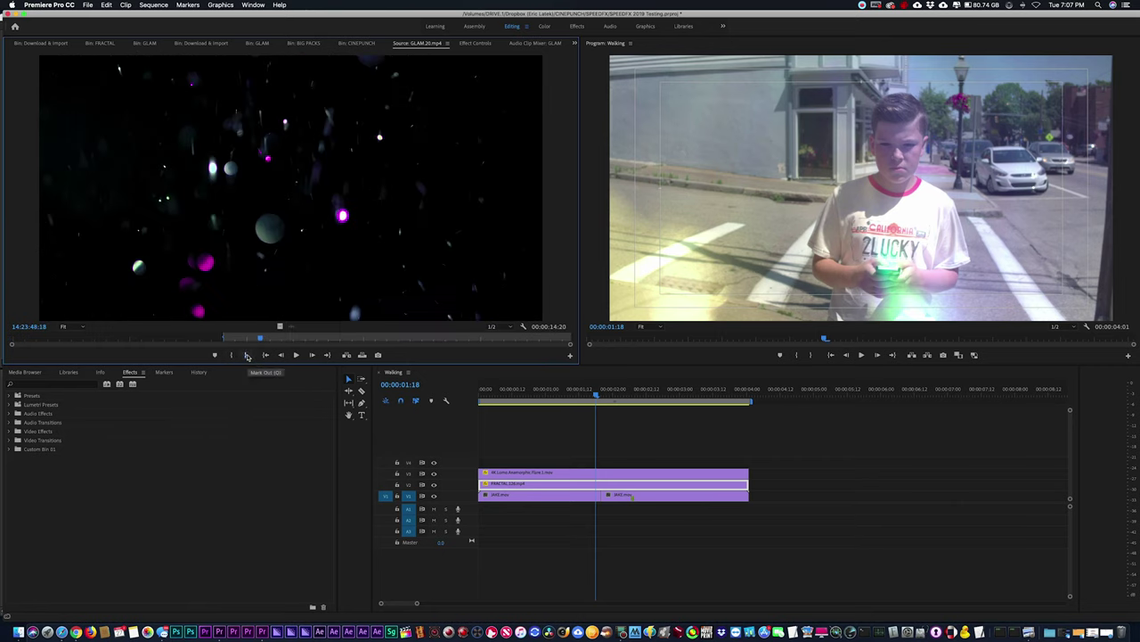
click(245, 354)
drag(533, 402, 534, 461)
drag(586, 461, 748, 461)
Set the GLAM.20.mp4 overlay's blend mode to Linear Dodge (Add) and play back the layered sequence.
click(657, 464)
click(475, 43)
click(248, 182)
click(249, 292)
key(space)
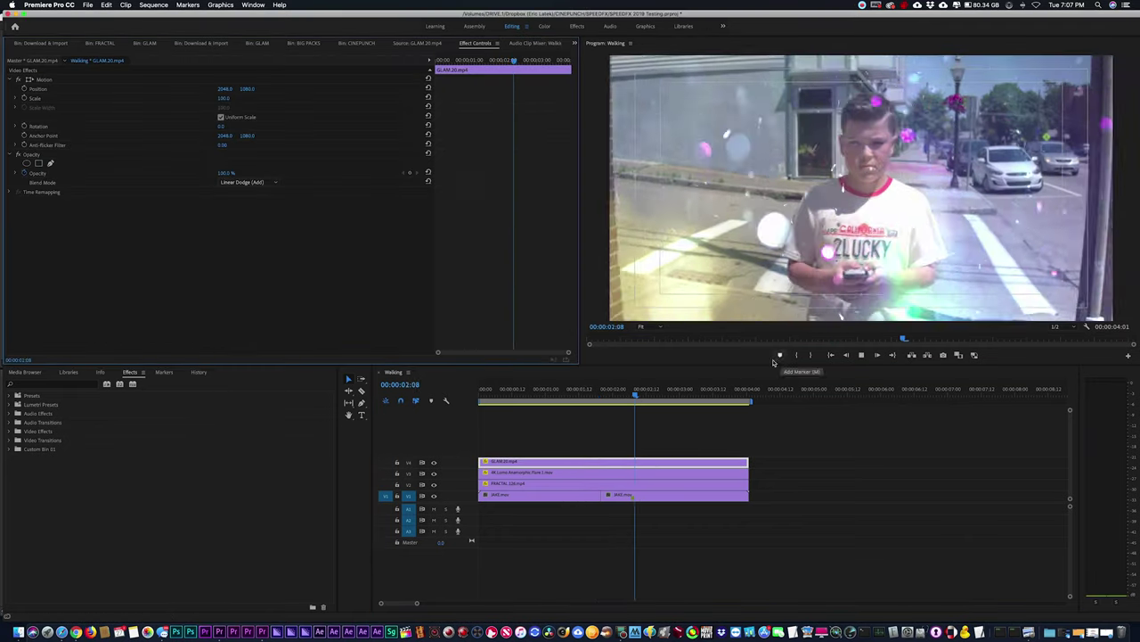
Open the imported SOUNDPUNCH _24bit_WAV bin from the CINEPUNCH bin and browse its sound effect folders.
click(356, 42)
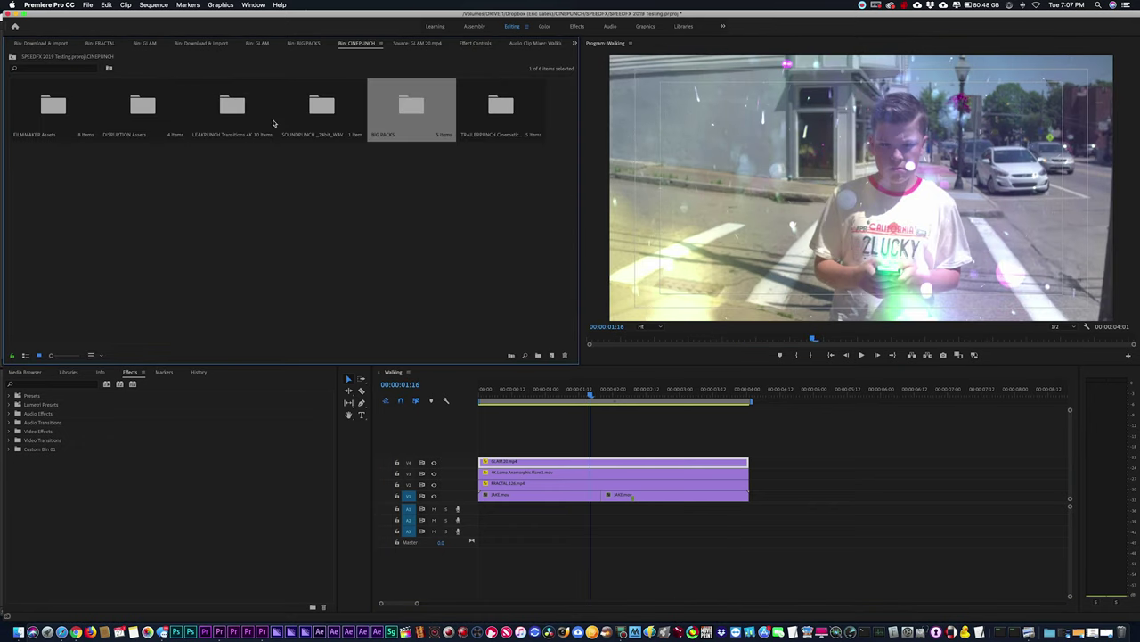
double_click(321, 106)
double_click(45, 102)
scroll(212, 157, down, 1)
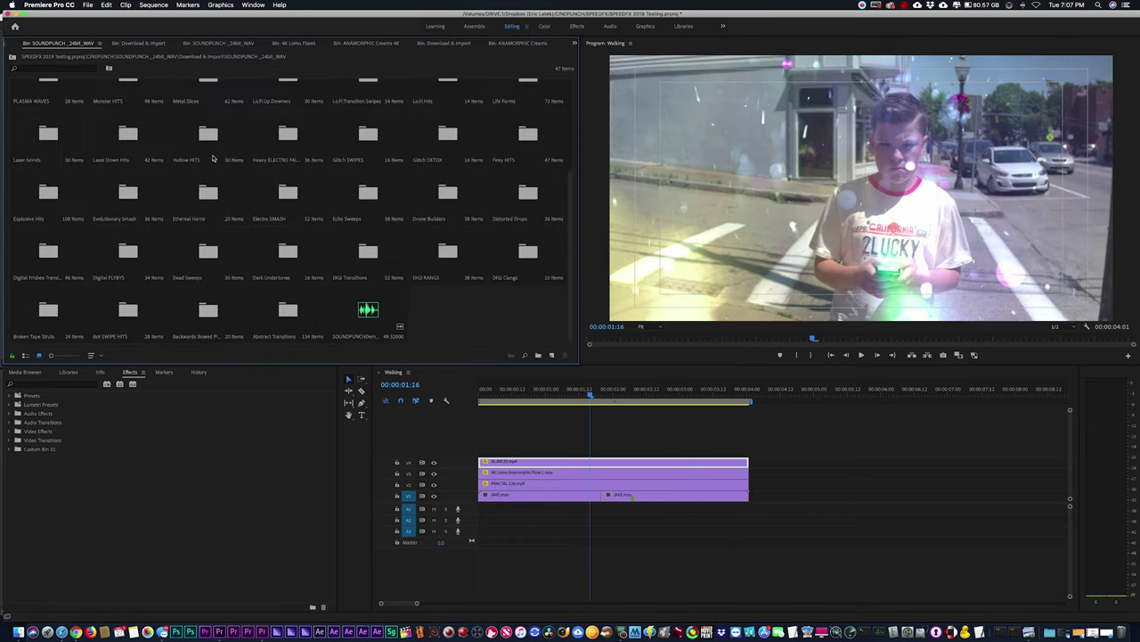
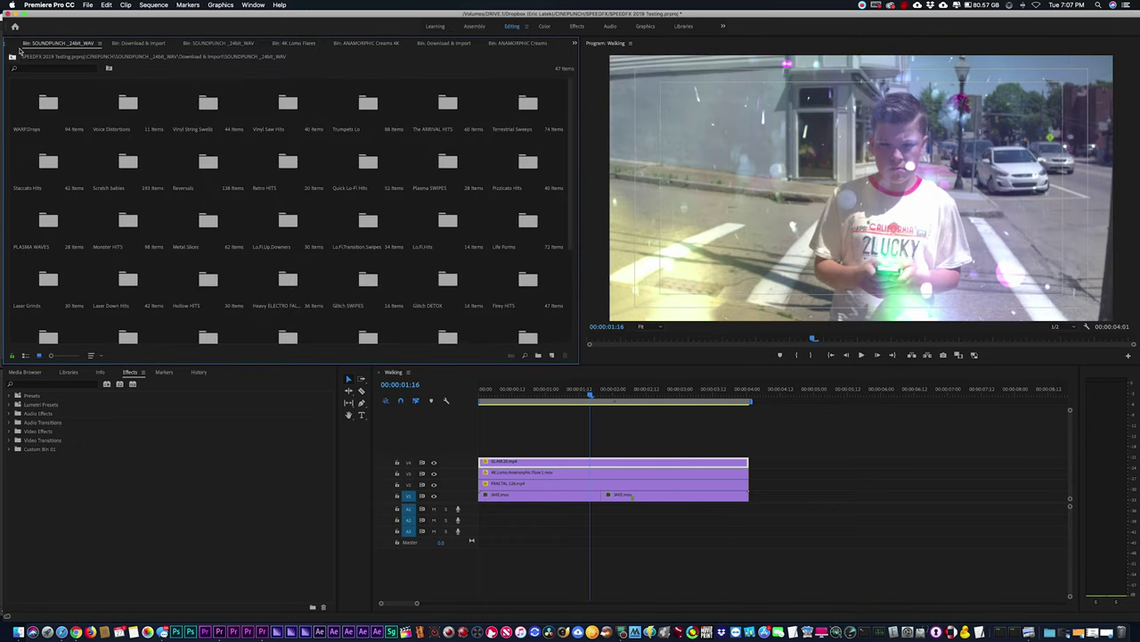
Open the 1.Grain.Mattes bin in FILMMAKER Assets, view the 35mm.Scratch.Damage.Med.2.4K.mov sequence, and close that sequence.
double_click(65, 107)
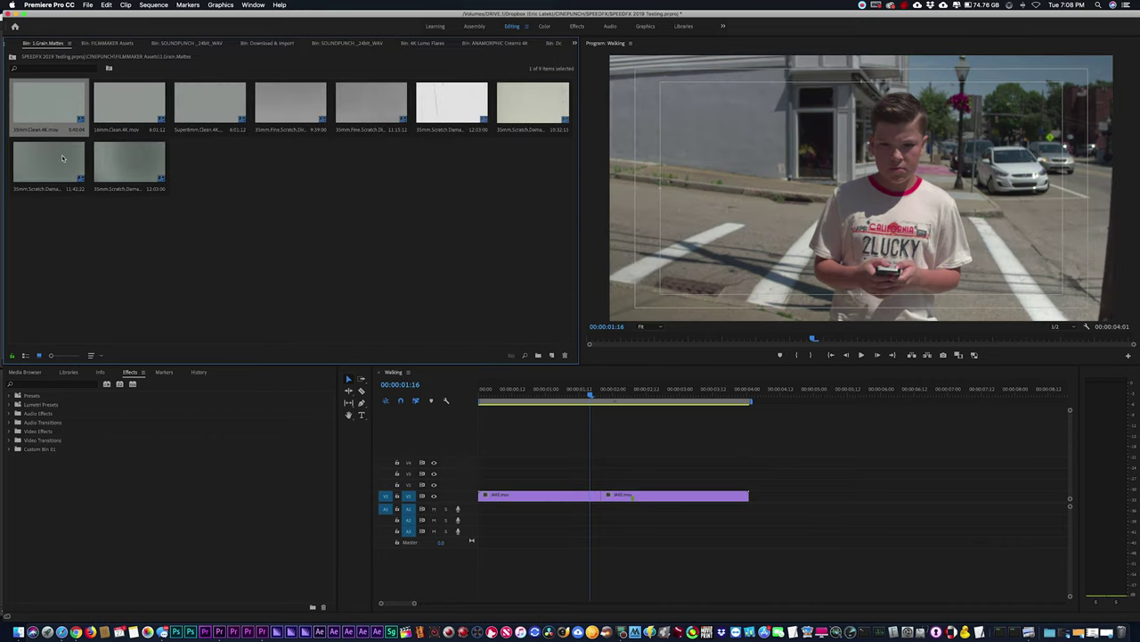
double_click(62, 158)
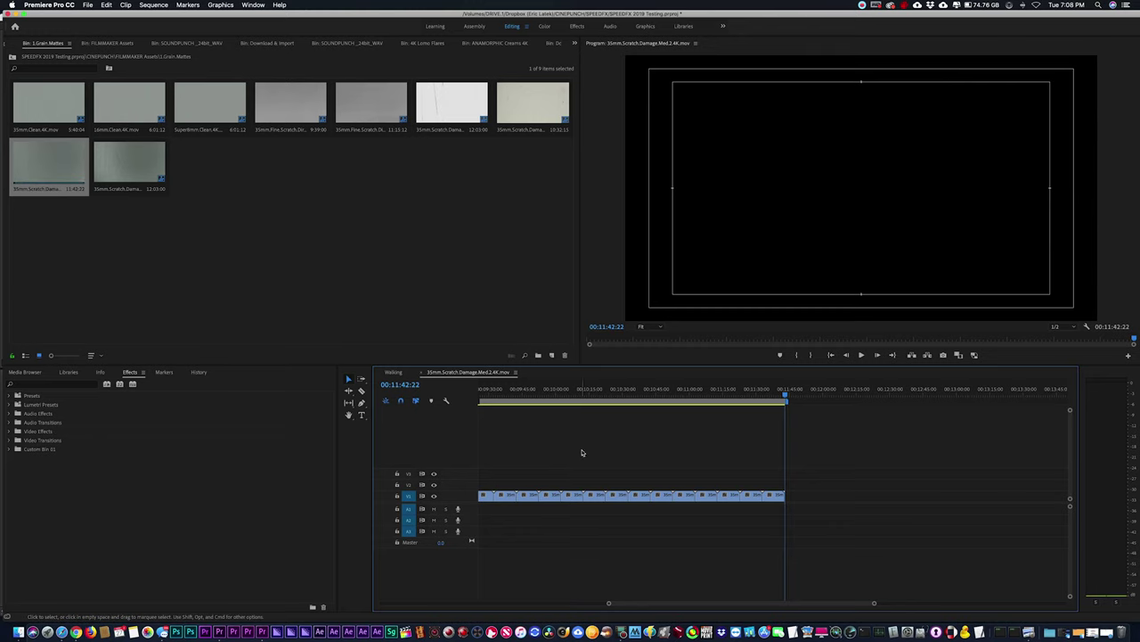
click(422, 373)
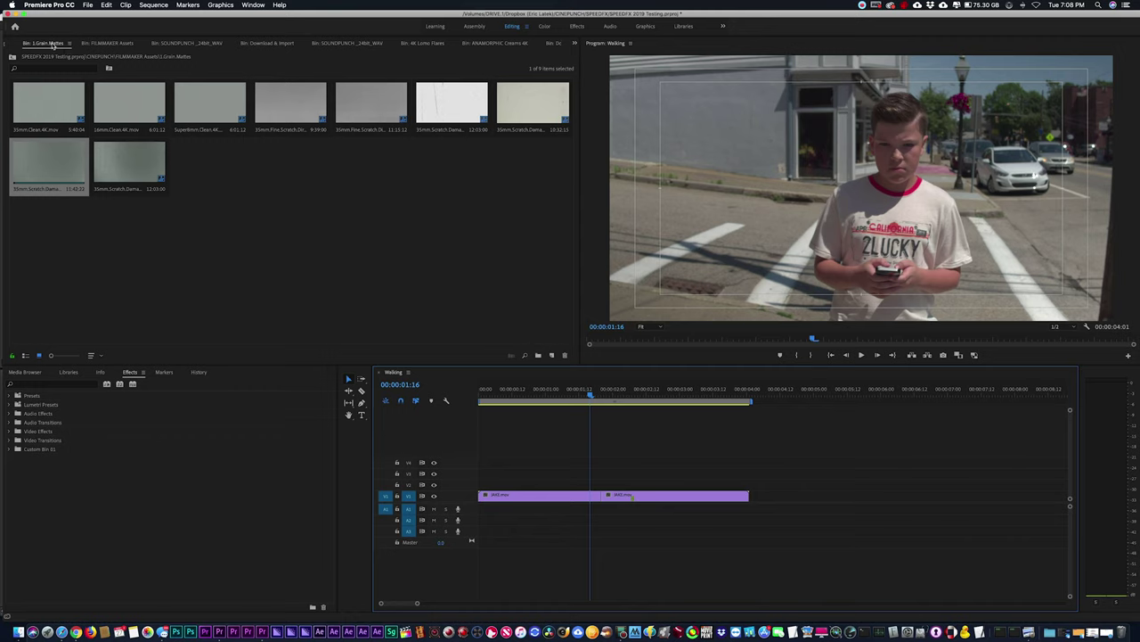
Place 35mm.Scratch.Damage.Med.3.4K.mov on V2 at the start of the Walking sequence and cut it to the length of the V1 footage.
click(166, 190)
drag(166, 190, 480, 482)
scroll(811, 466, down, 4)
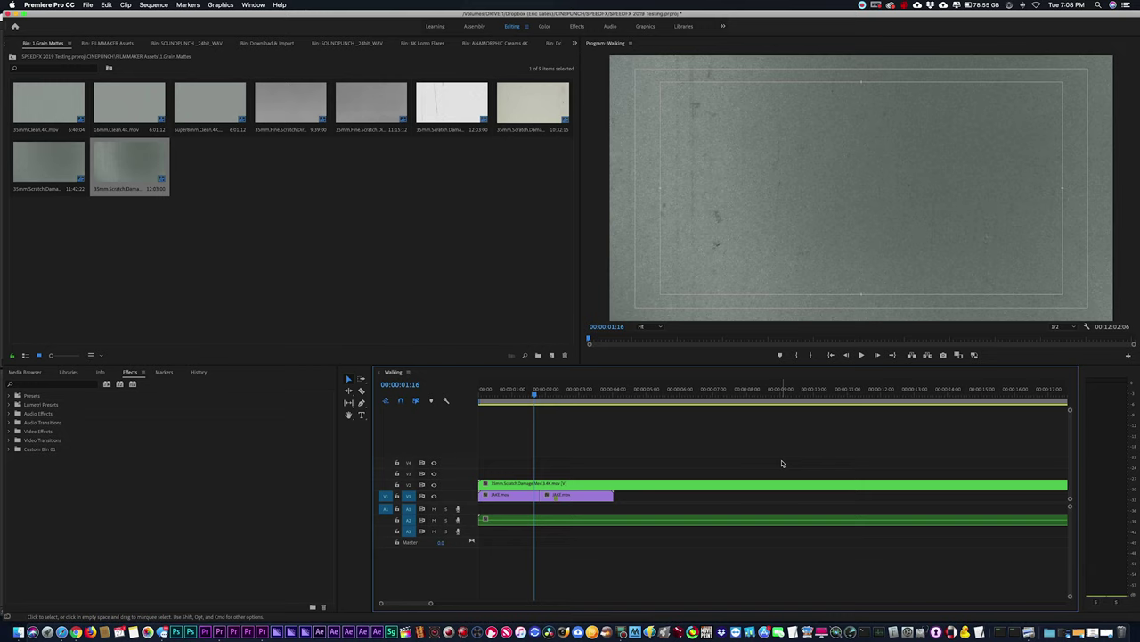
key(b)
key(v)
click(643, 484)
key(Delete)
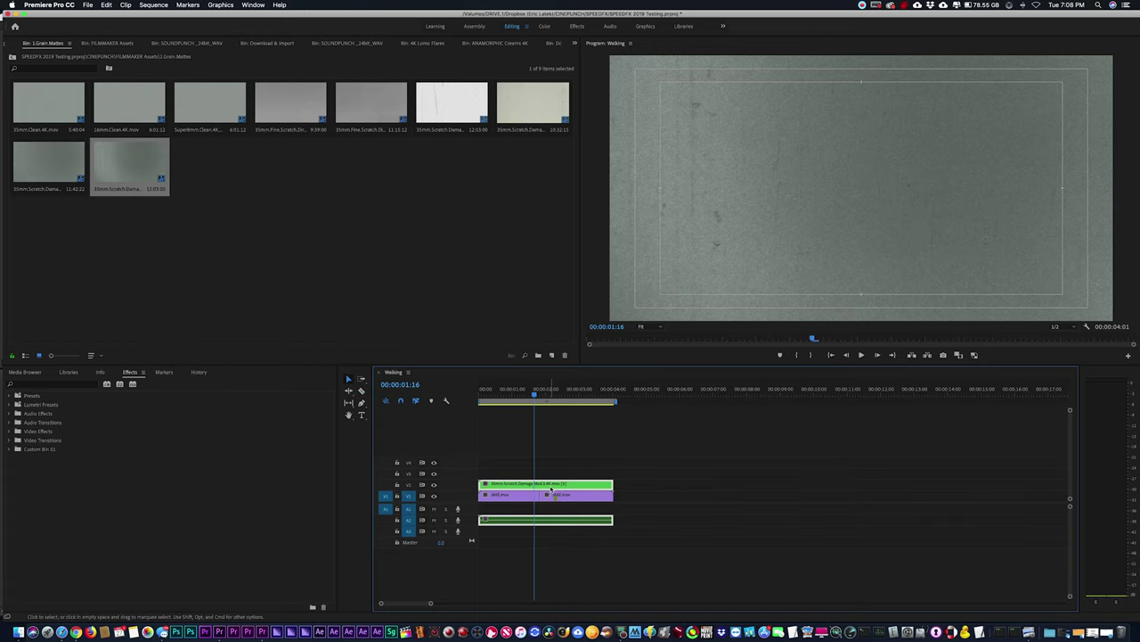
Show the effect settings of the 35mm scratch matte on V2 and scale the clip to the frame size.
click(552, 45)
click(574, 43)
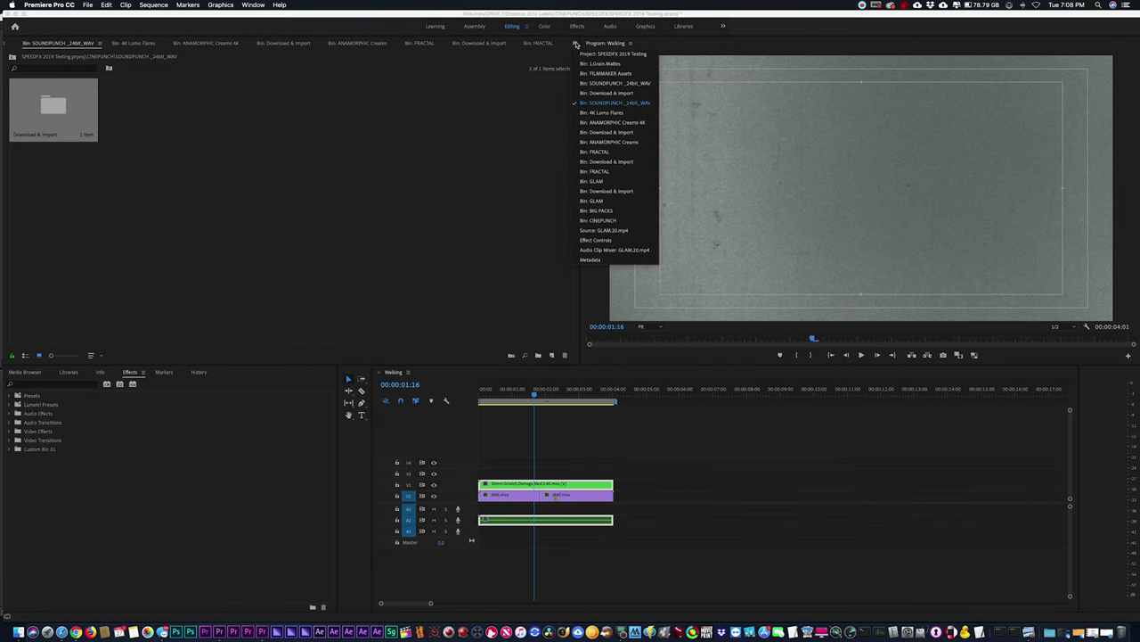
click(613, 240)
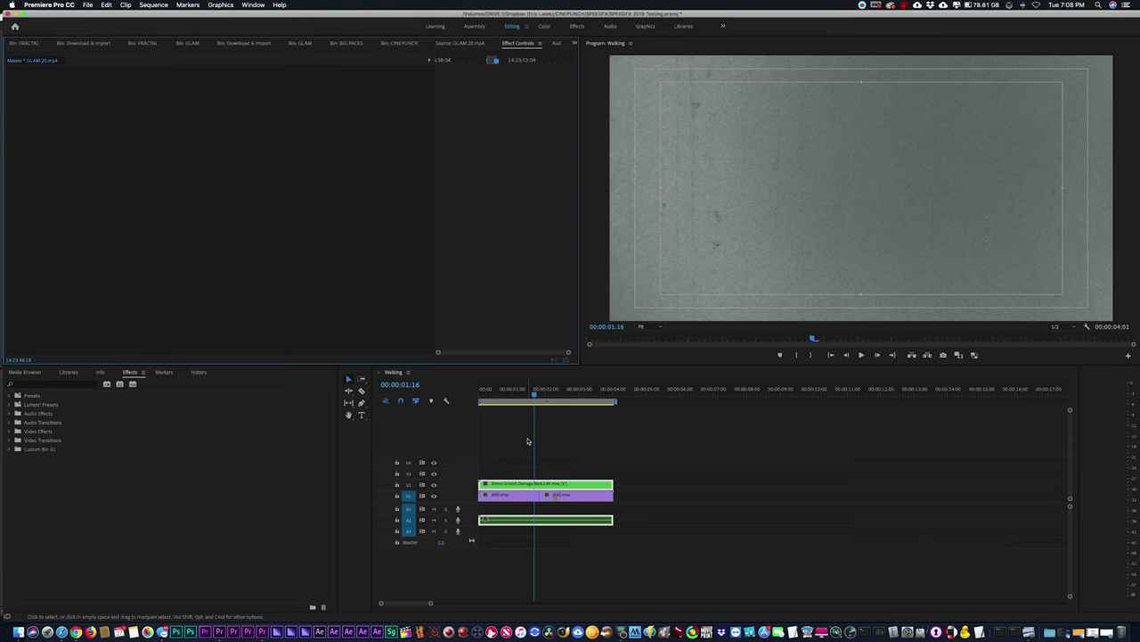
click(531, 486)
key(space)
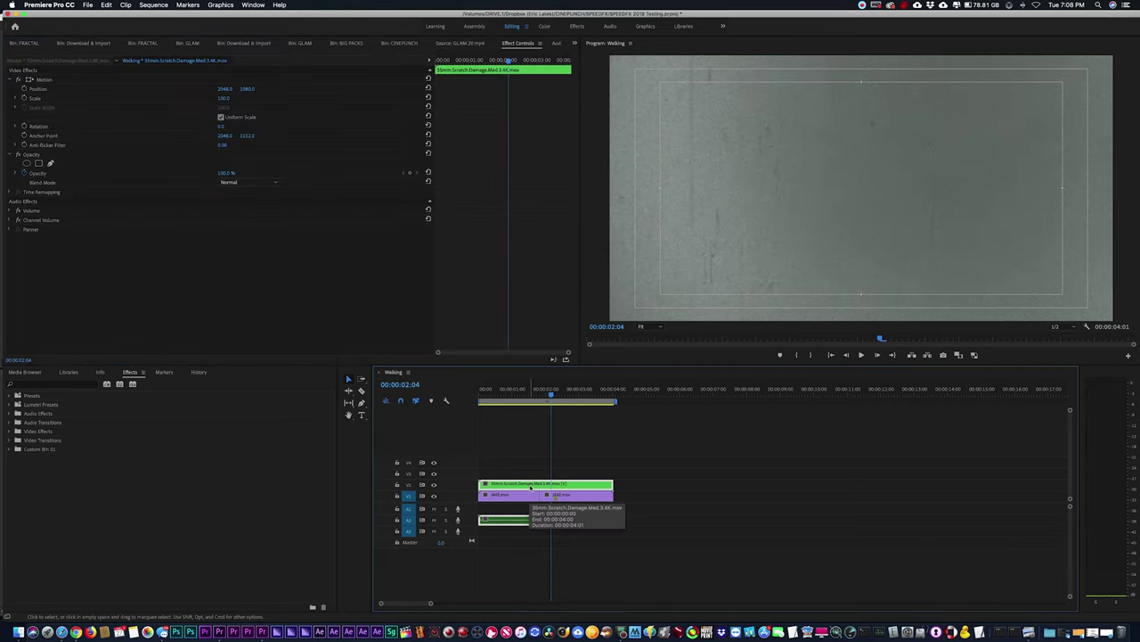
right_click(531, 486)
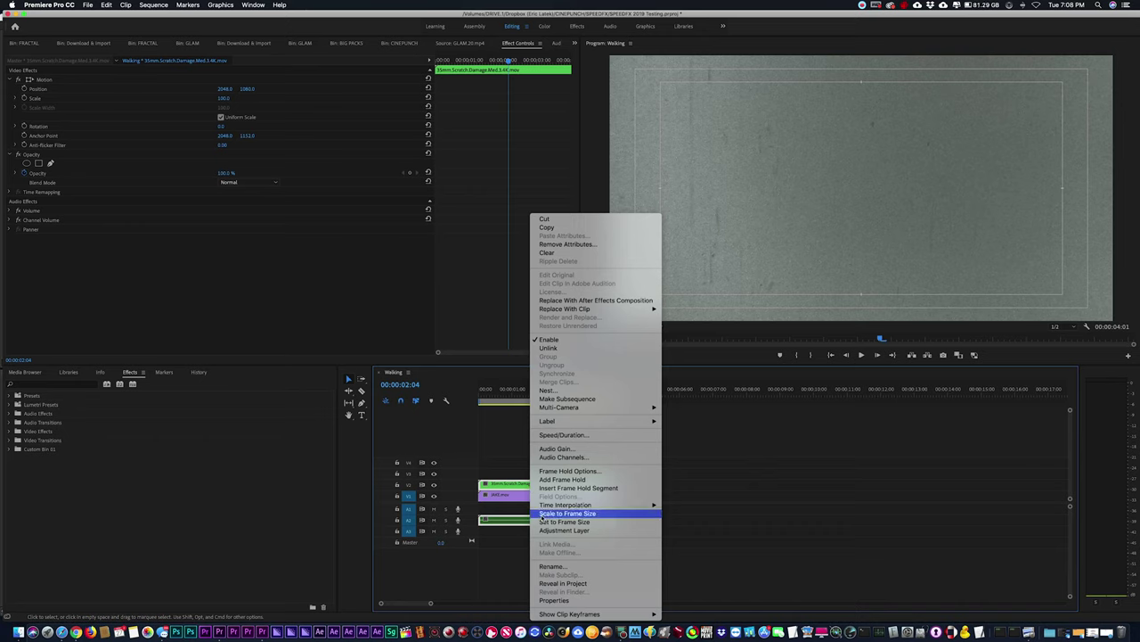
click(566, 514)
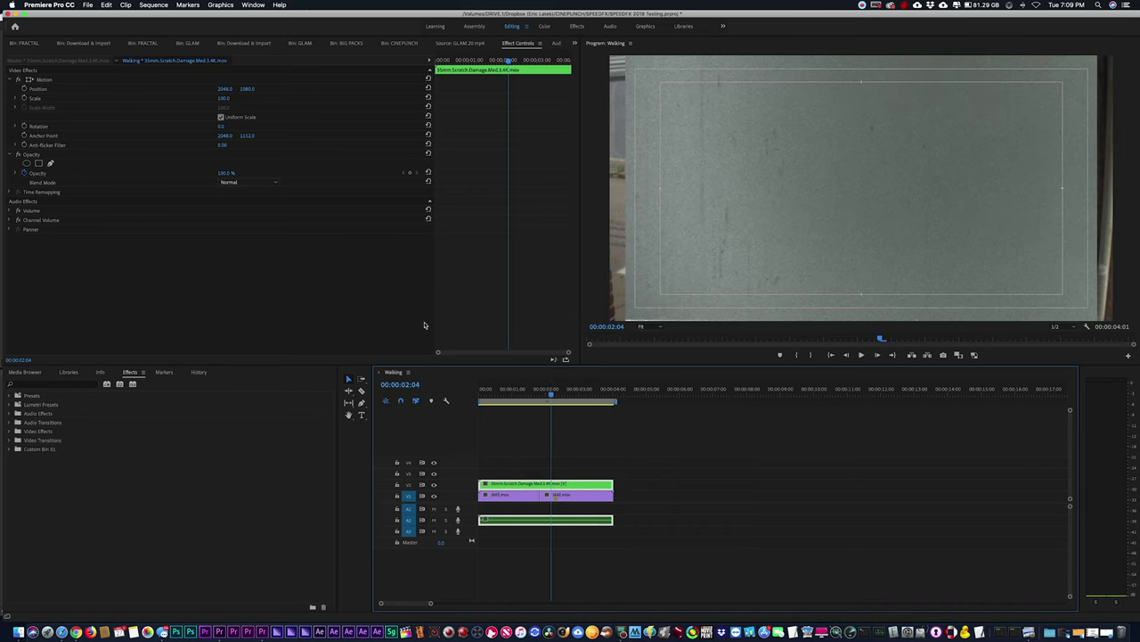
Set the 35mm scratch matte's scale to 115.
click(224, 98)
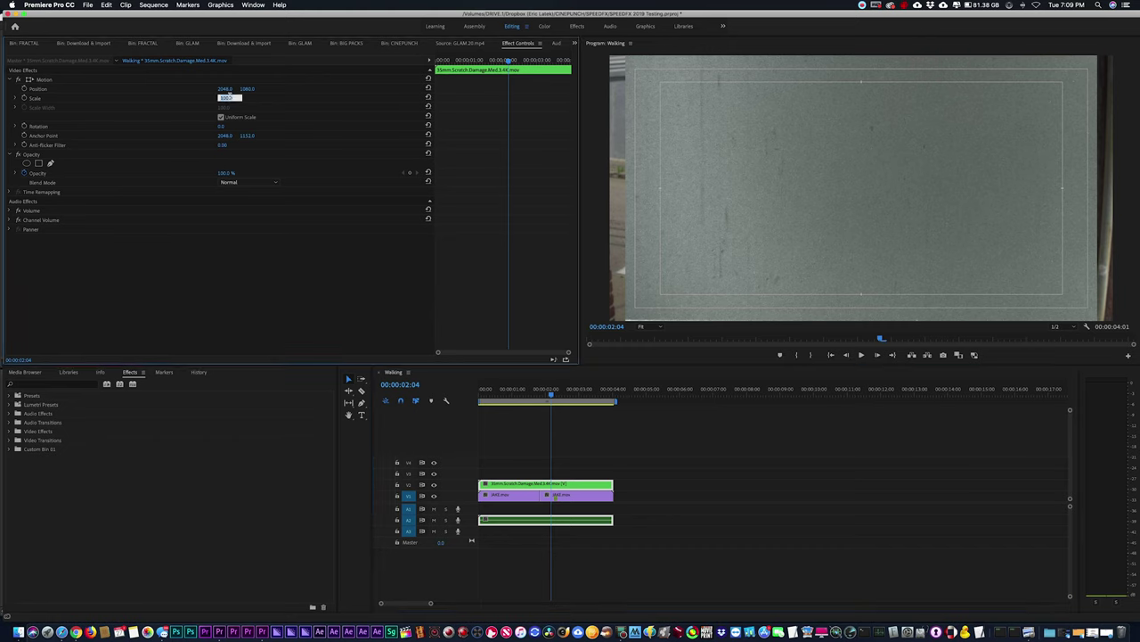
text(115)
key(Return)
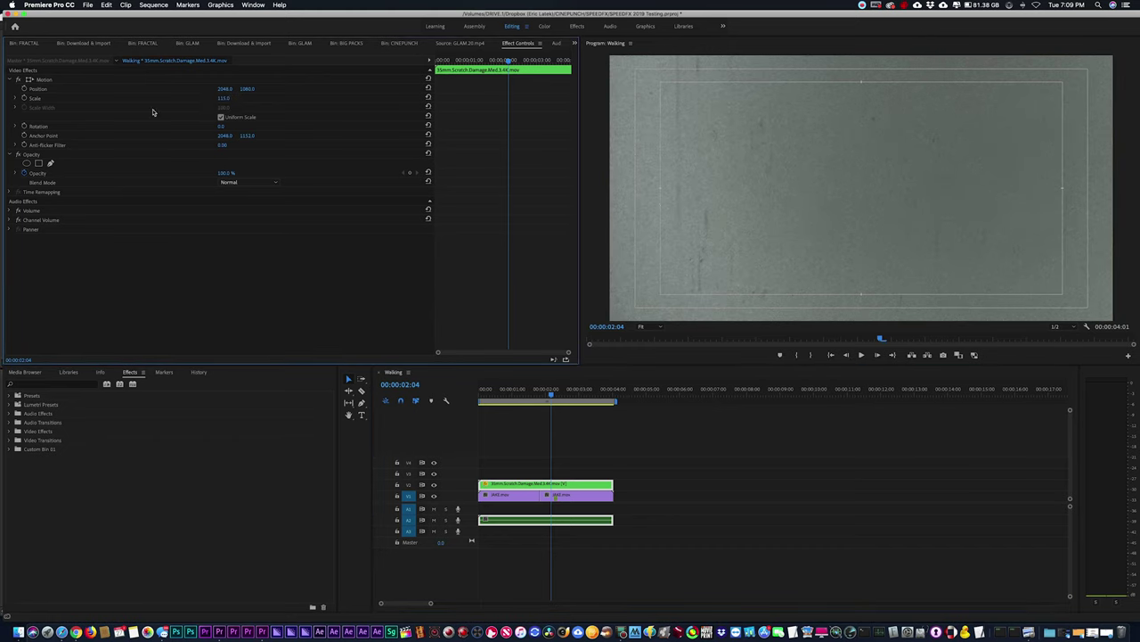
Set the 35mm scratch matte's blend mode to Multiply and play the Walking sequence from the start.
click(239, 182)
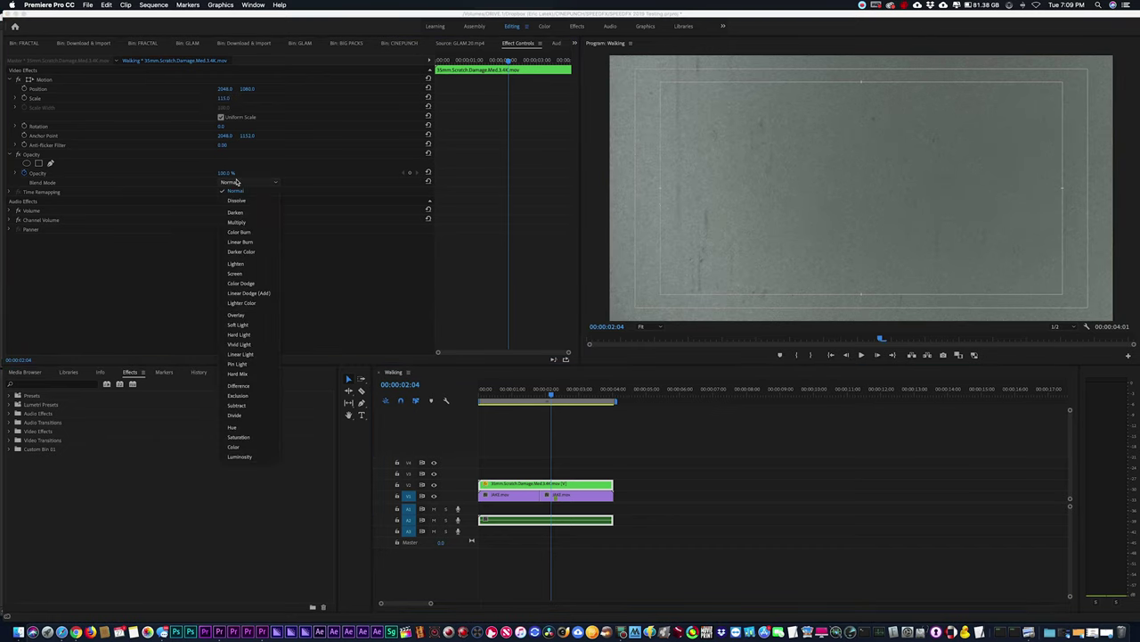
click(239, 222)
key(Home)
key(space)
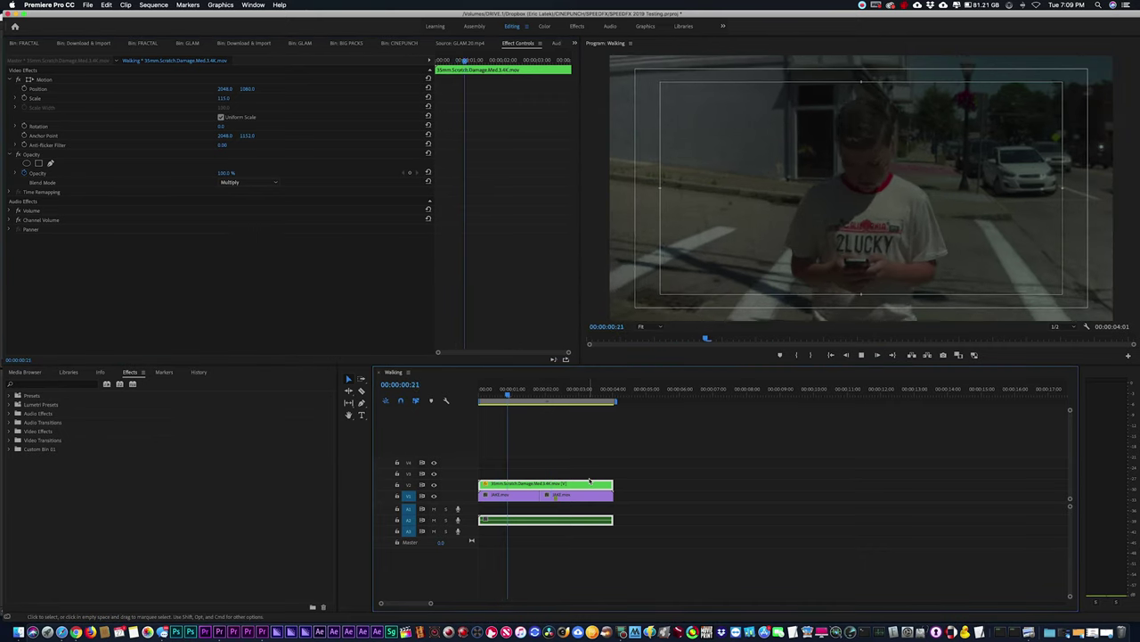
key(space)
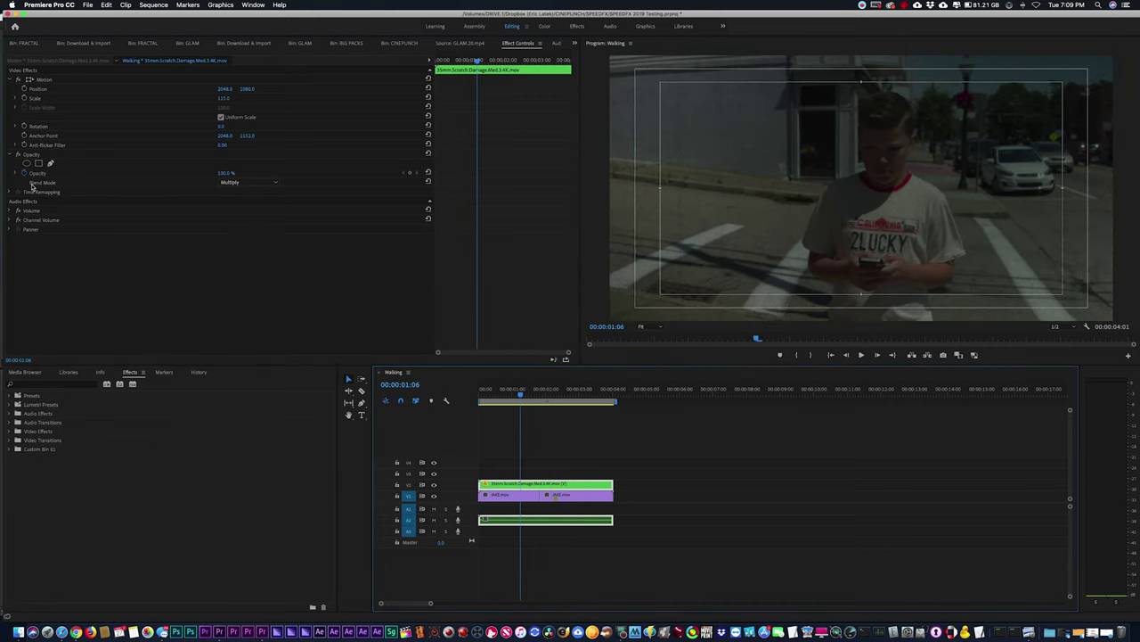
Turn off opacity keyframing on the 35mm scratch matte, lower its opacity, and play back the result.
click(24, 172)
drag(225, 172, 193, 172)
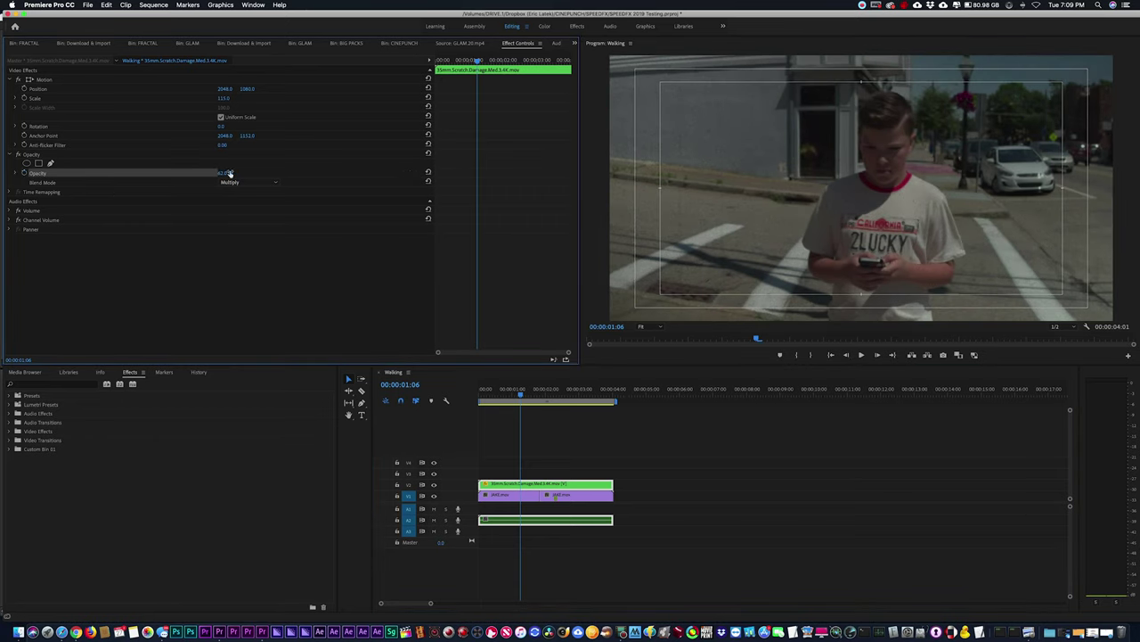
key(space)
key(space)
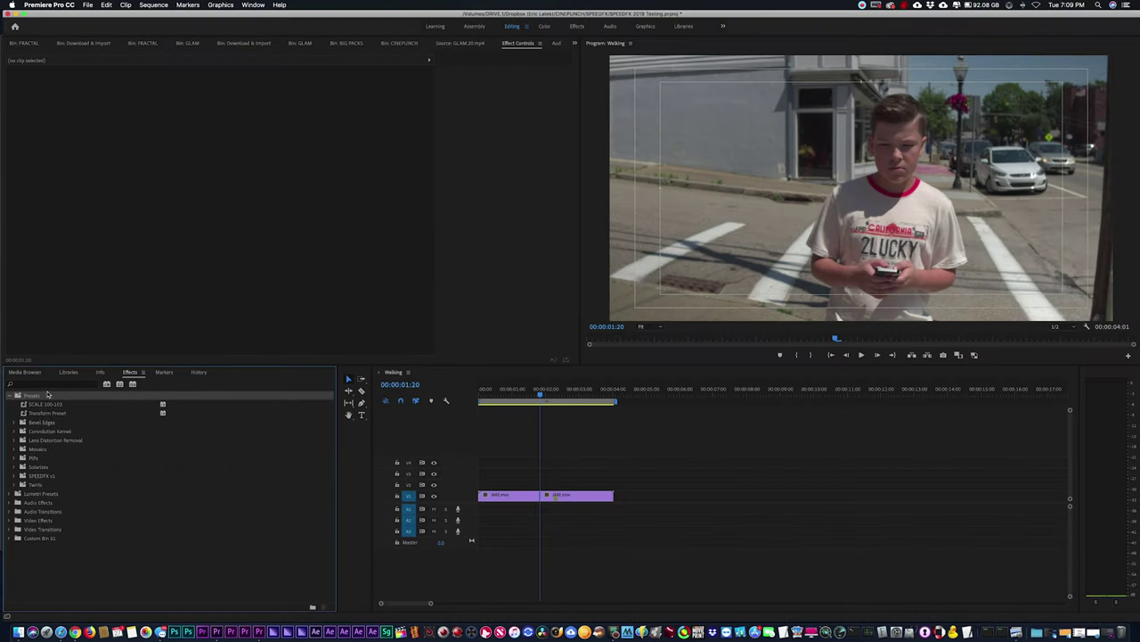
Start a preset import and browse to the Premiere.CC.Presets.Install folder inside LUTMASTER's 1.INSTALLERS folder.
right_click(29, 398)
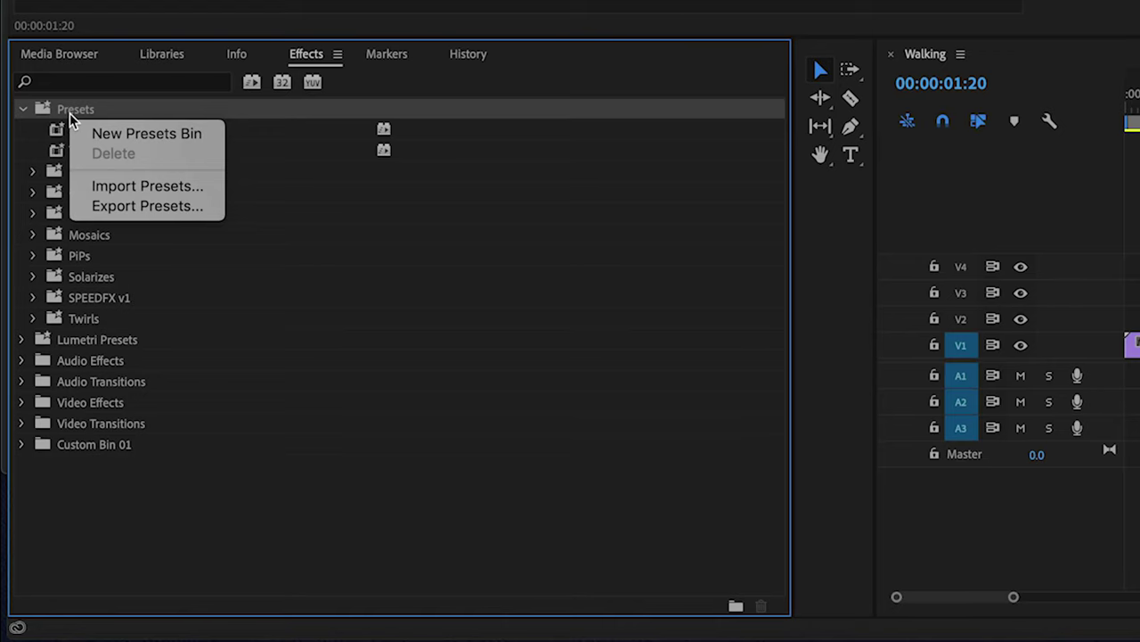
click(126, 187)
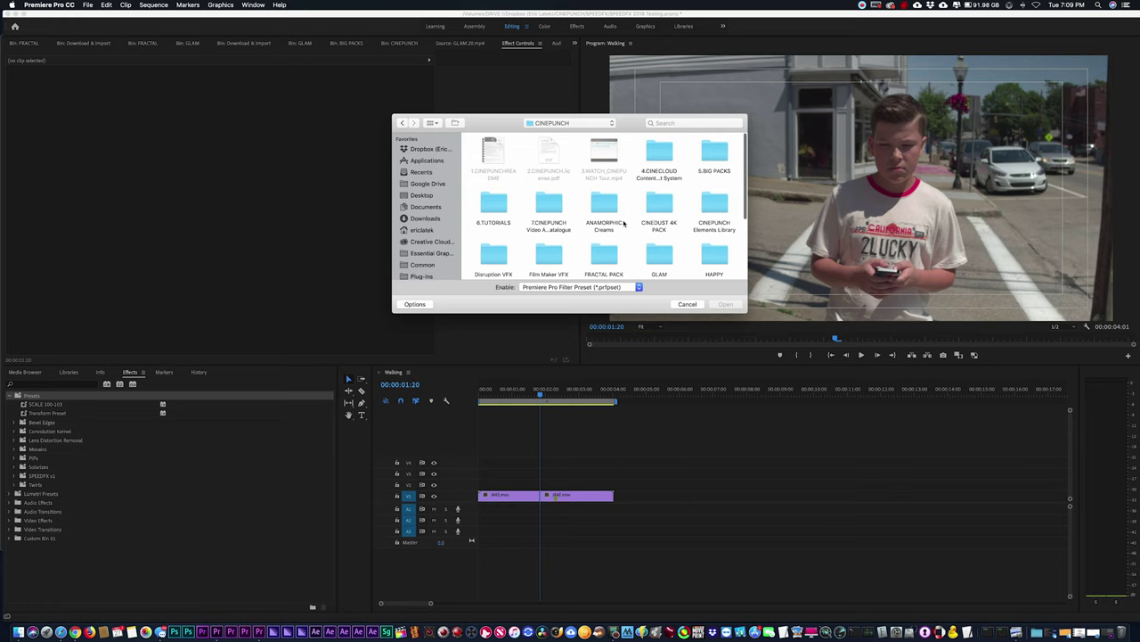
scroll(624, 223, down, 3)
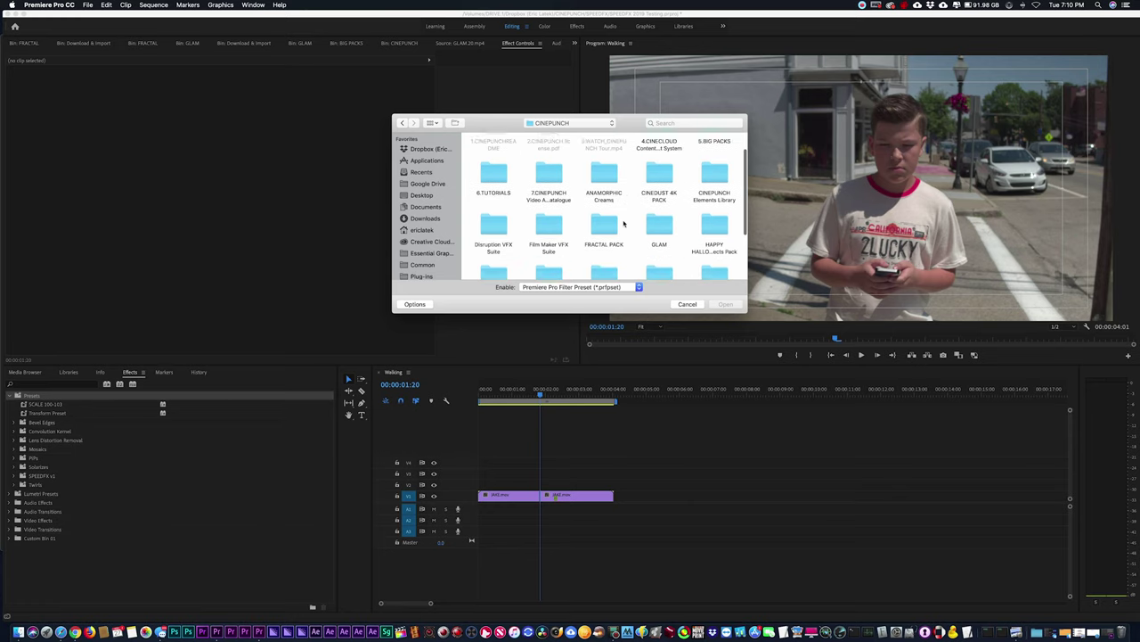
scroll(624, 222, down, 3)
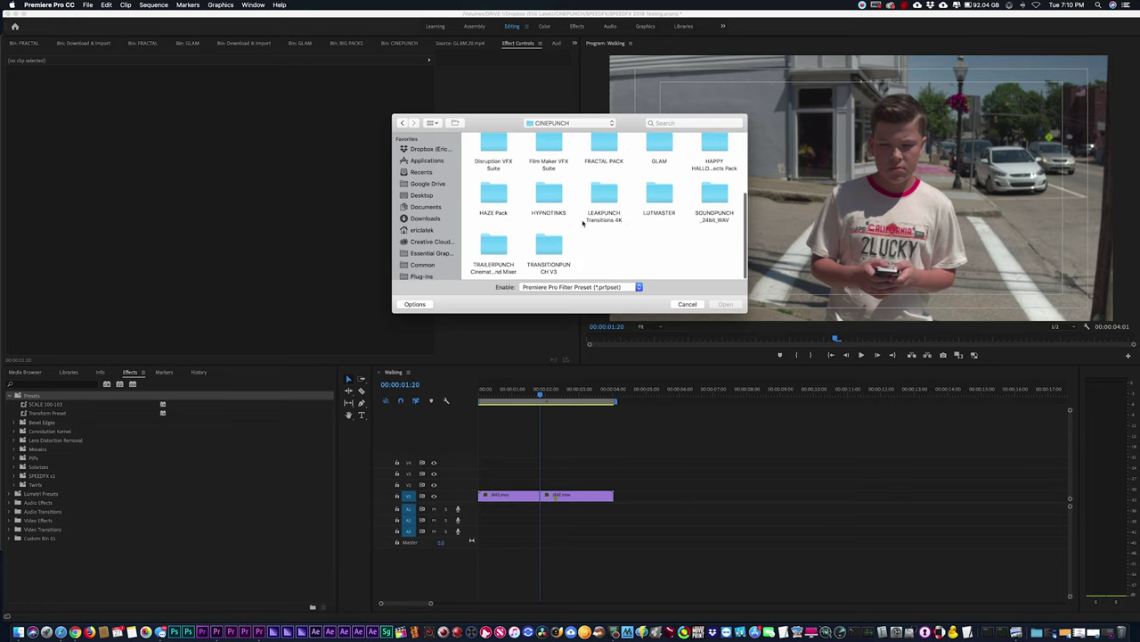
double_click(663, 203)
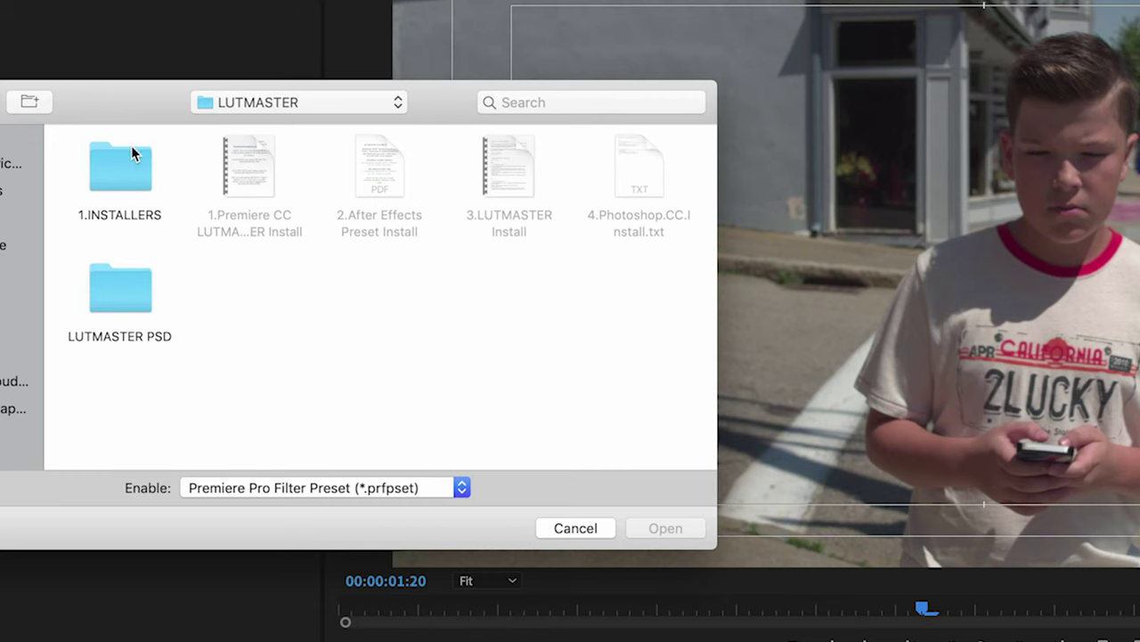
double_click(134, 167)
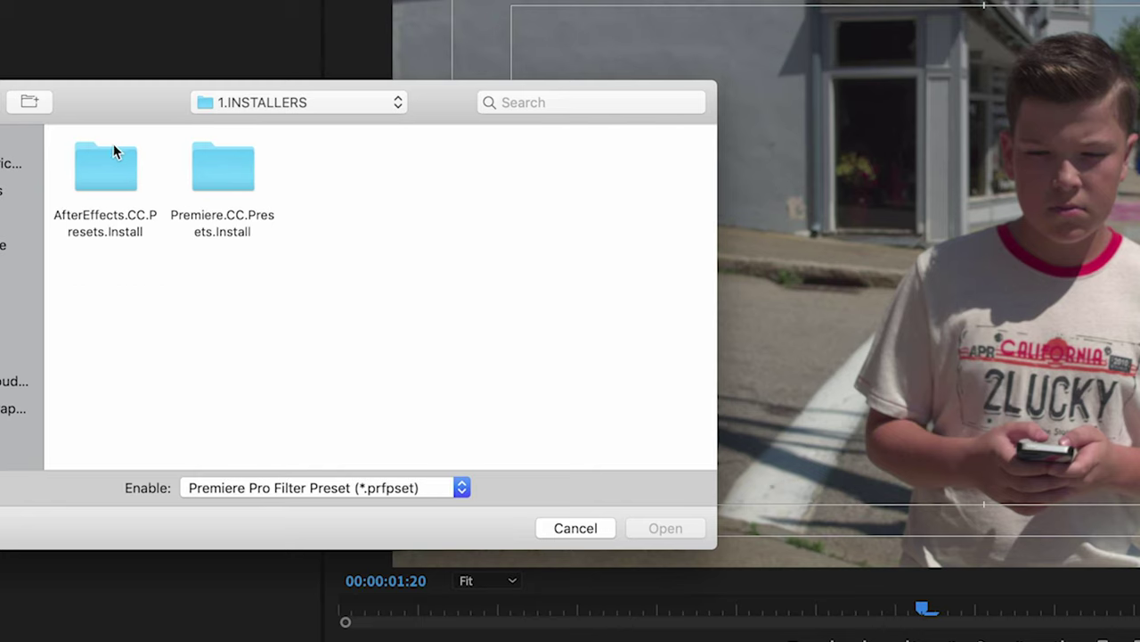
click(122, 169)
click(224, 176)
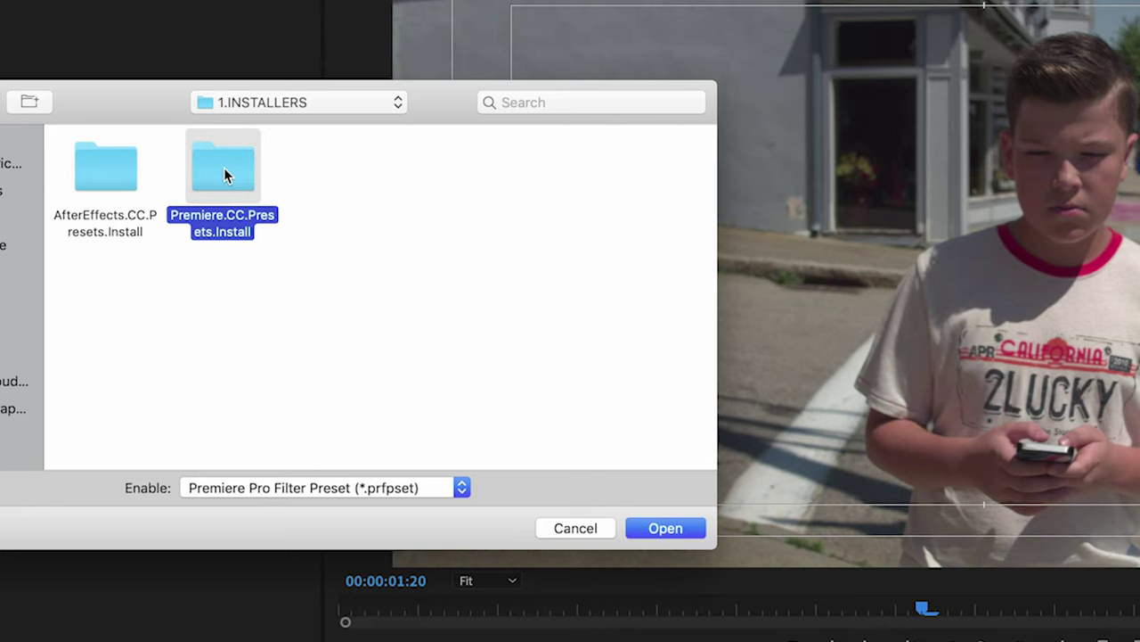
double_click(224, 176)
Import LUTMASTER.prfpset from the 3.CC 2019 & ABOVE folder.
click(90, 176)
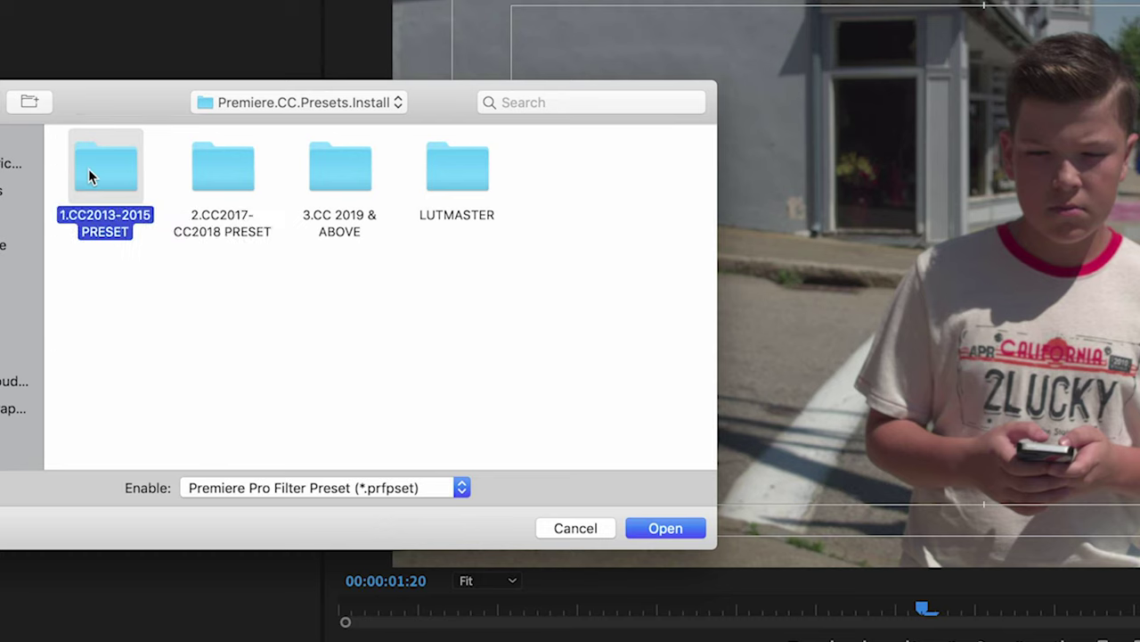
click(203, 174)
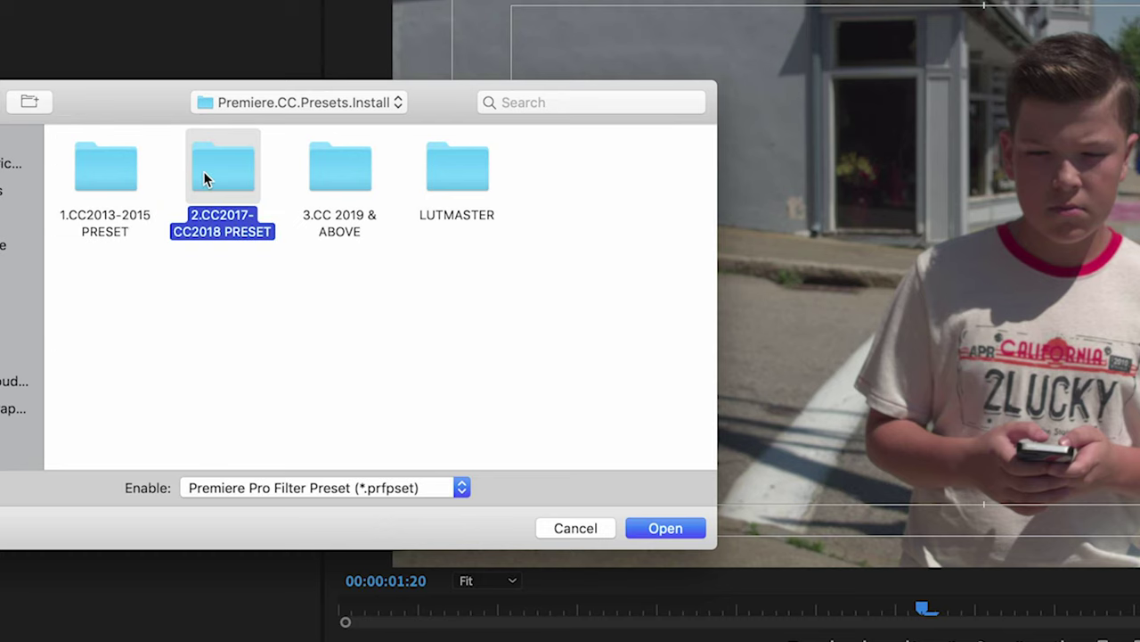
click(364, 183)
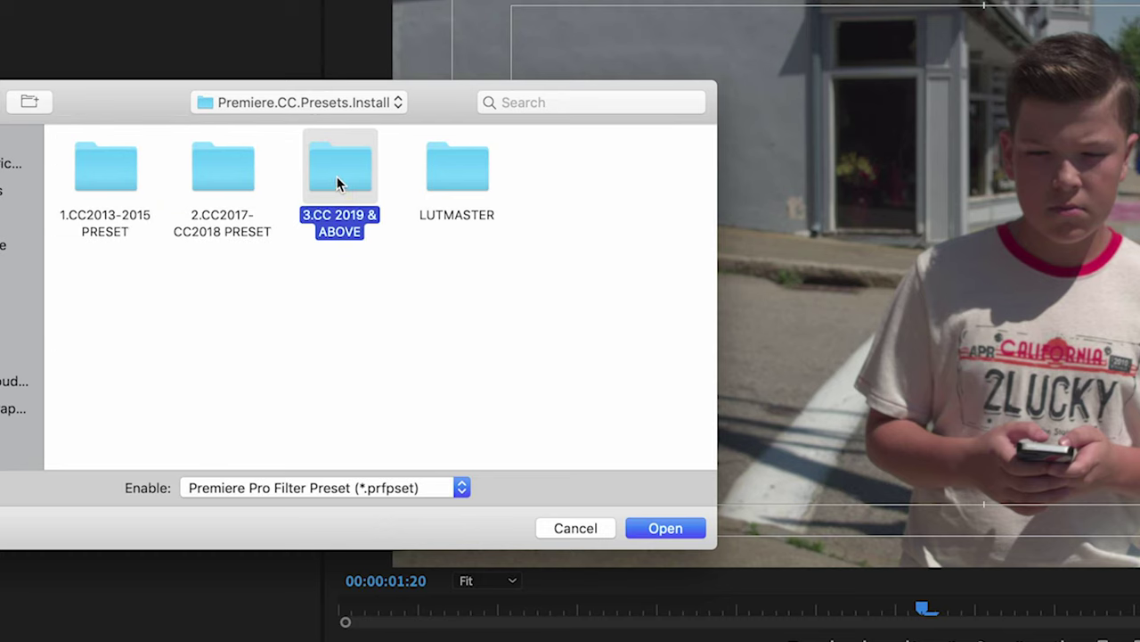
double_click(336, 177)
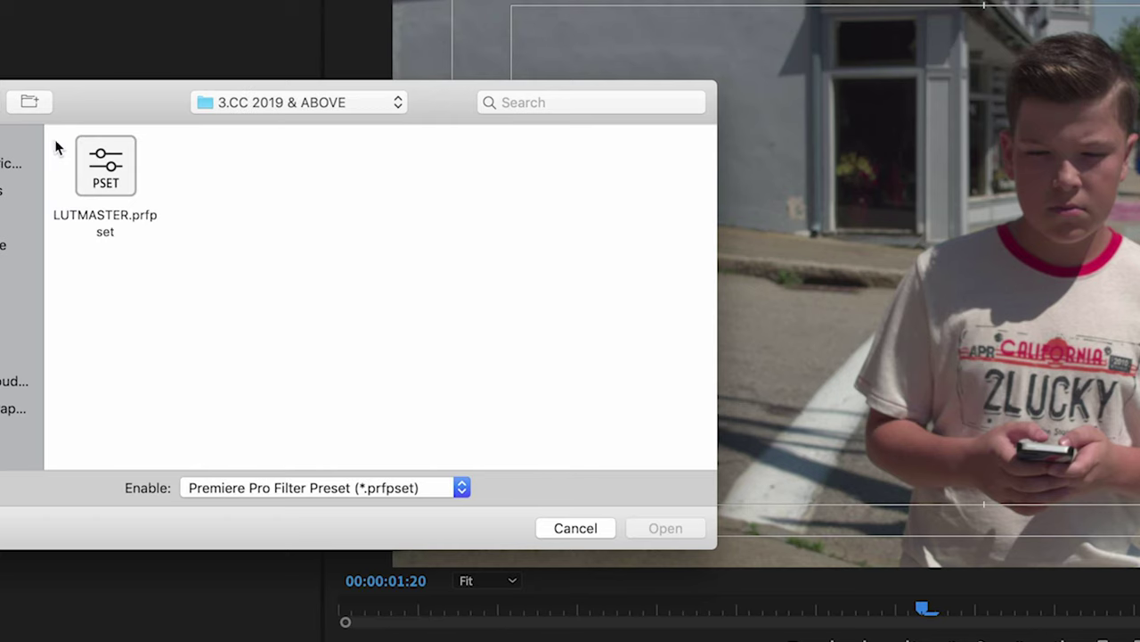
click(106, 160)
click(677, 529)
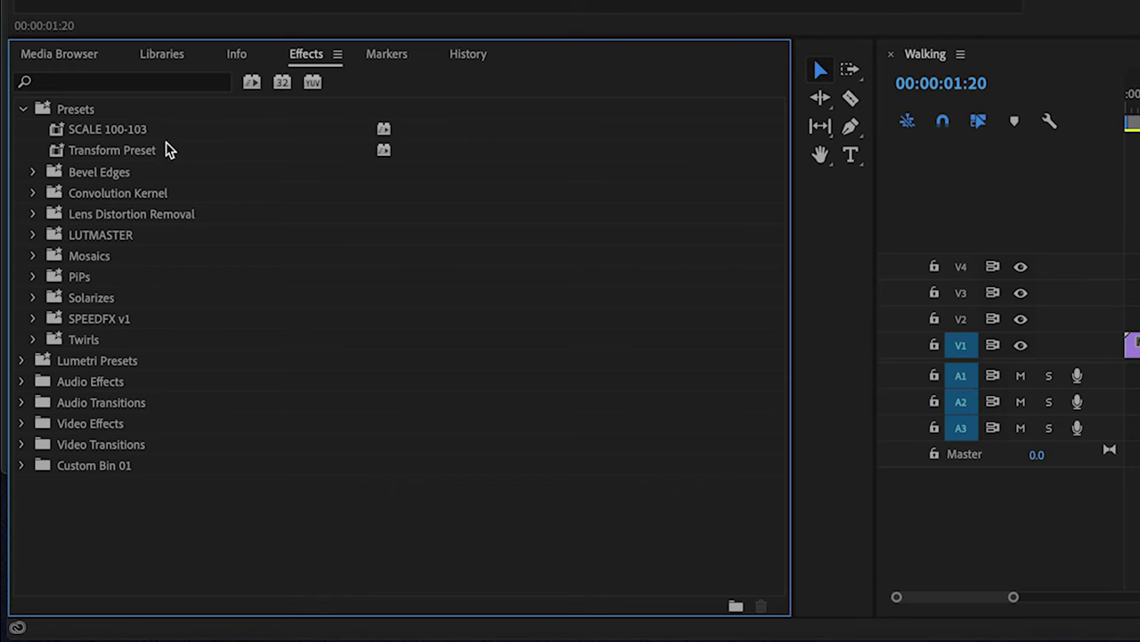
Expand the imported LUTMASTER preset bin, look through its categories, and open the PRO_PACK bin.
click(34, 236)
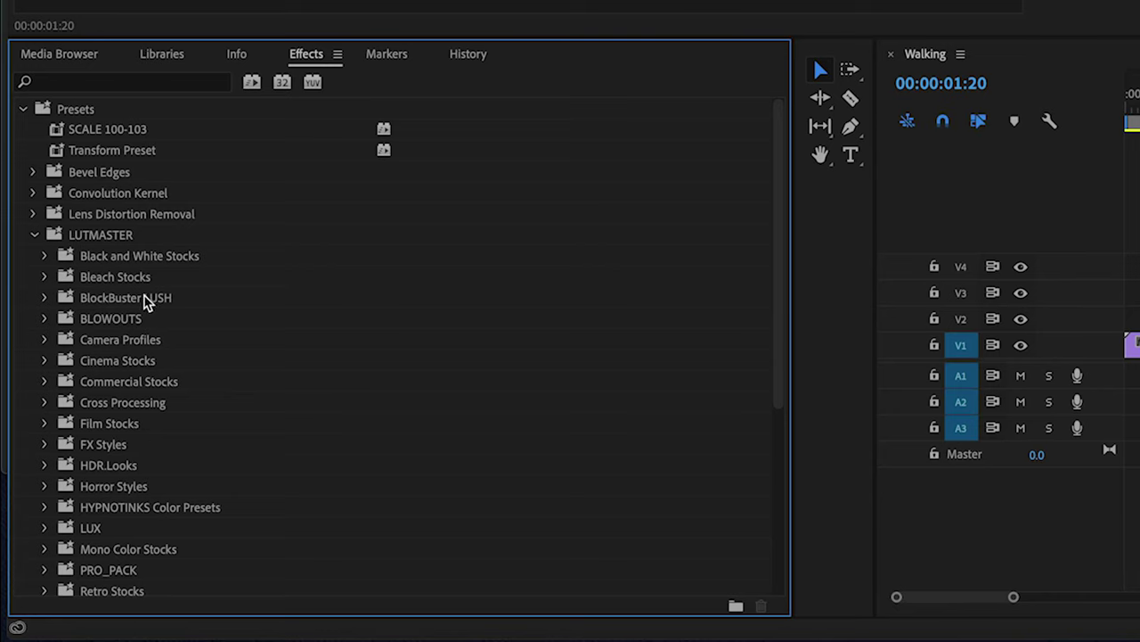
scroll(717, 194, down, 1)
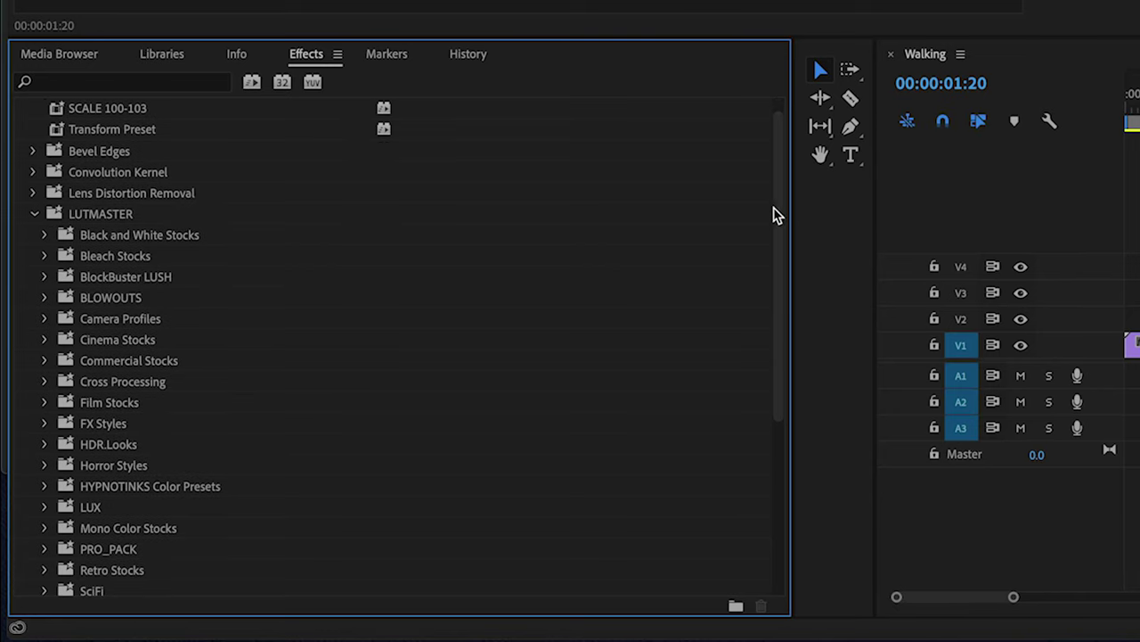
drag(779, 224, 791, 275)
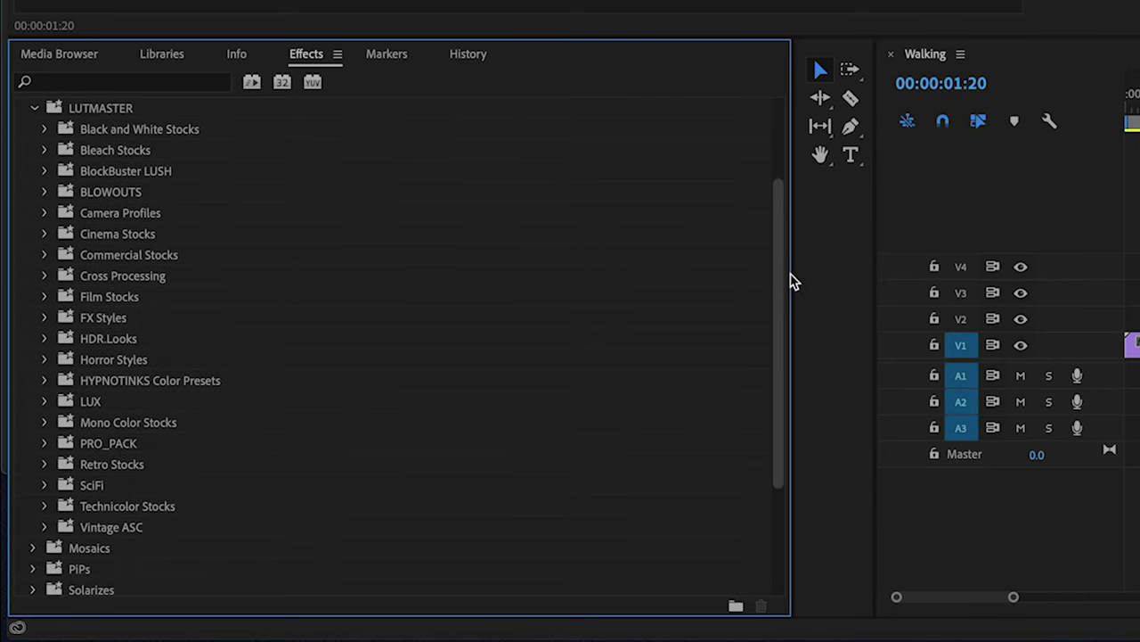
click(45, 449)
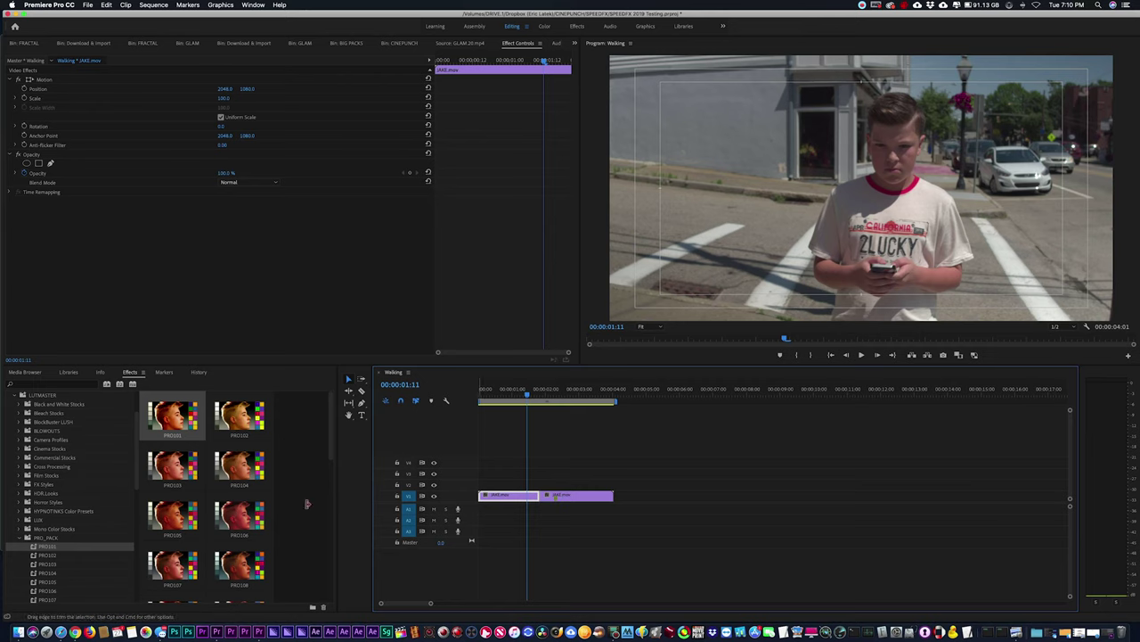
Try the PRO101 preset on the first V1 clip and undo it.
drag(163, 432, 494, 496)
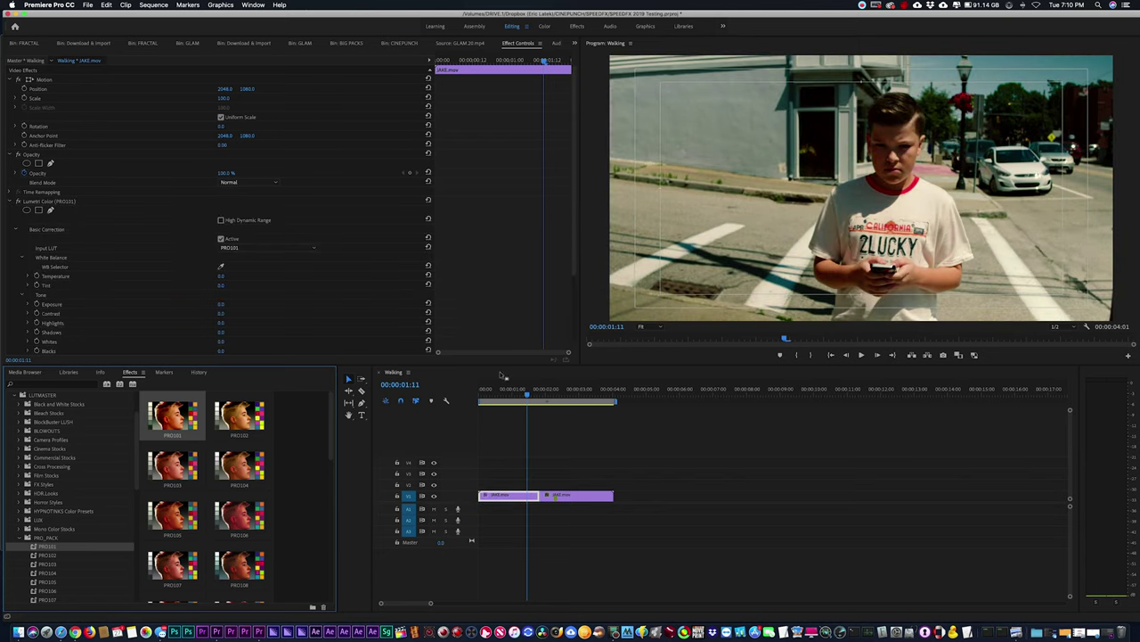
key(super+z)
Start another preset import and browse back to the CINEPUNCH folder.
click(18, 395)
right_click(19, 395)
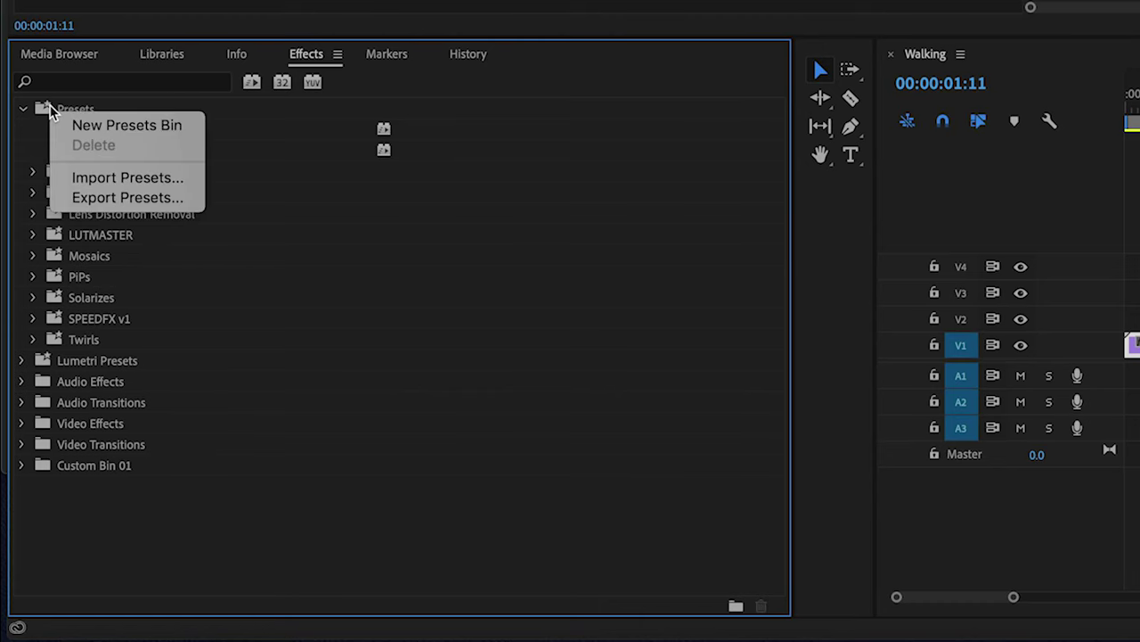
key(Escape)
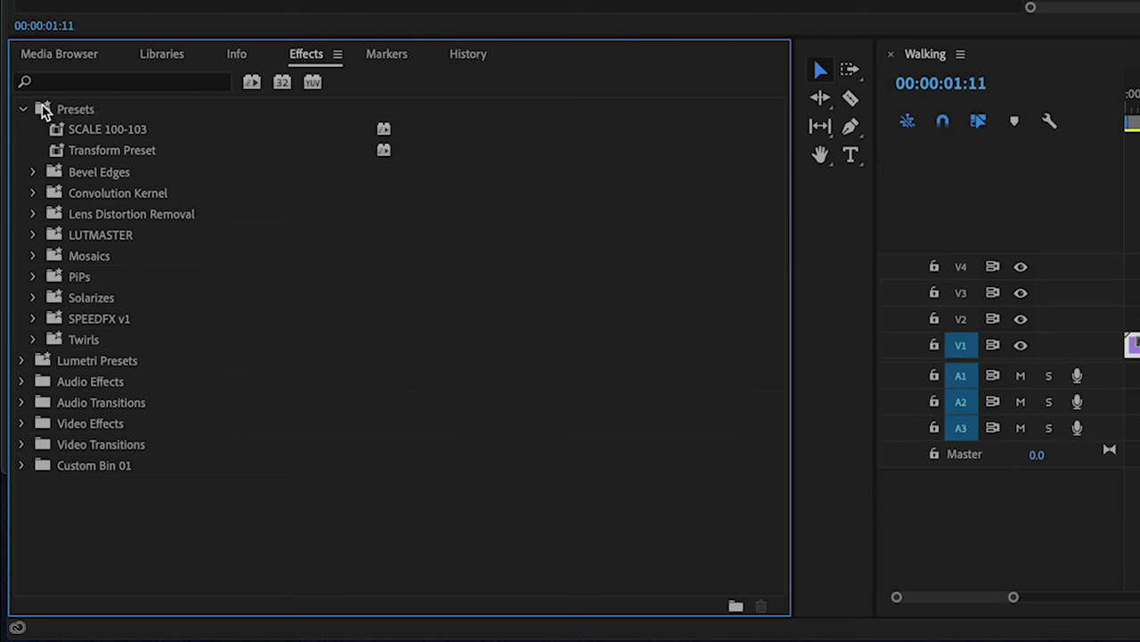
right_click(43, 109)
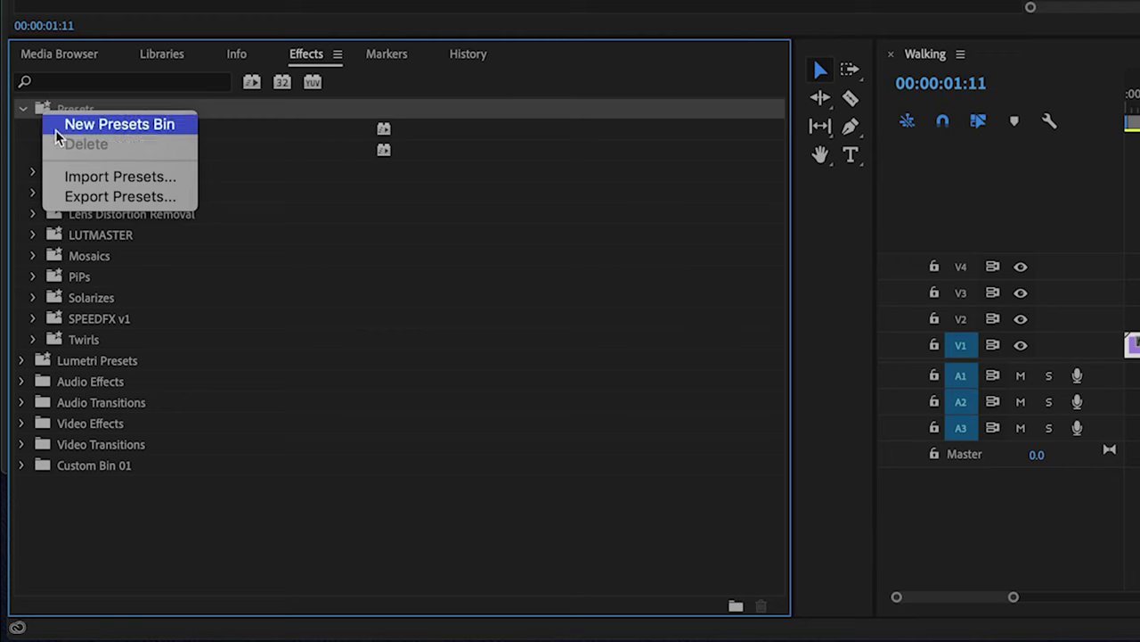
click(98, 173)
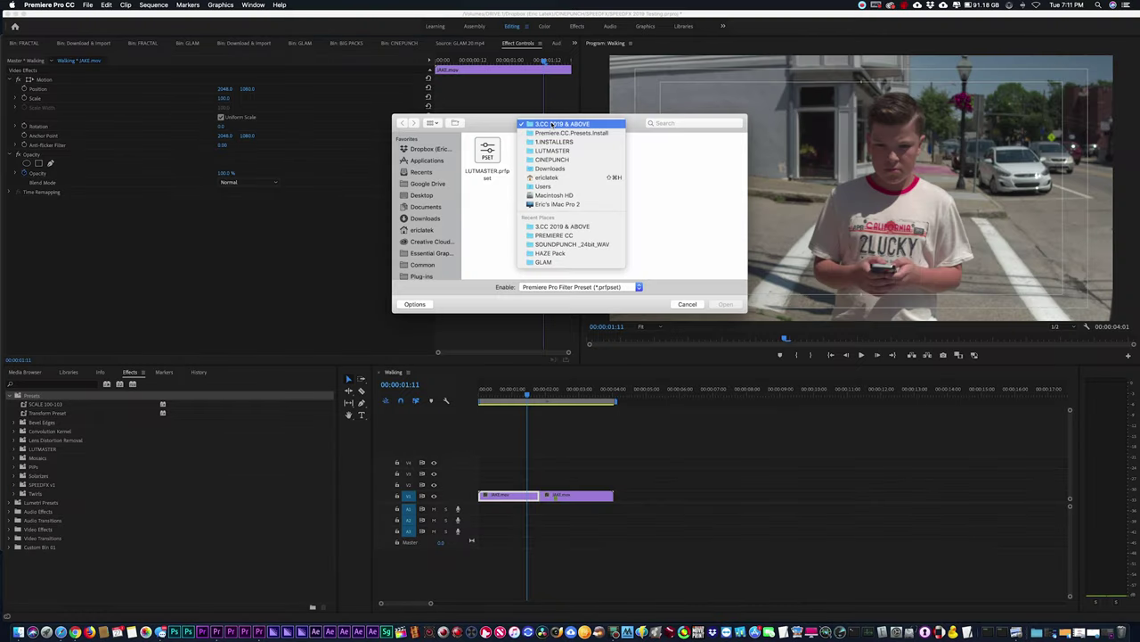
scroll(559, 237, down, 2)
double_click(559, 237)
click(570, 122)
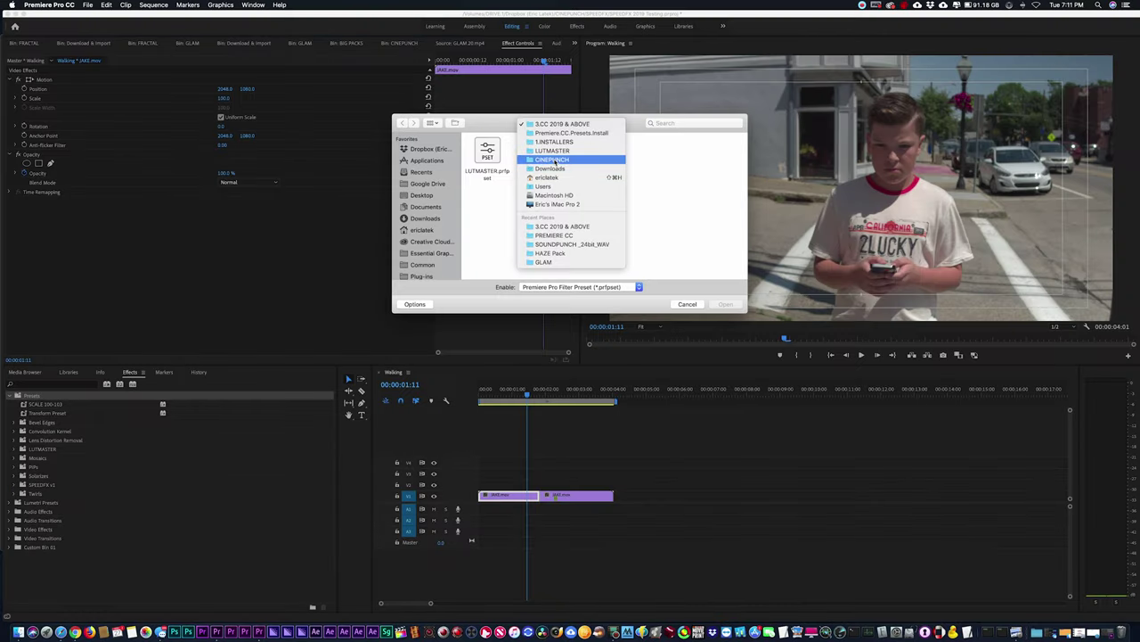
click(570, 158)
scroll(619, 212, down, 5)
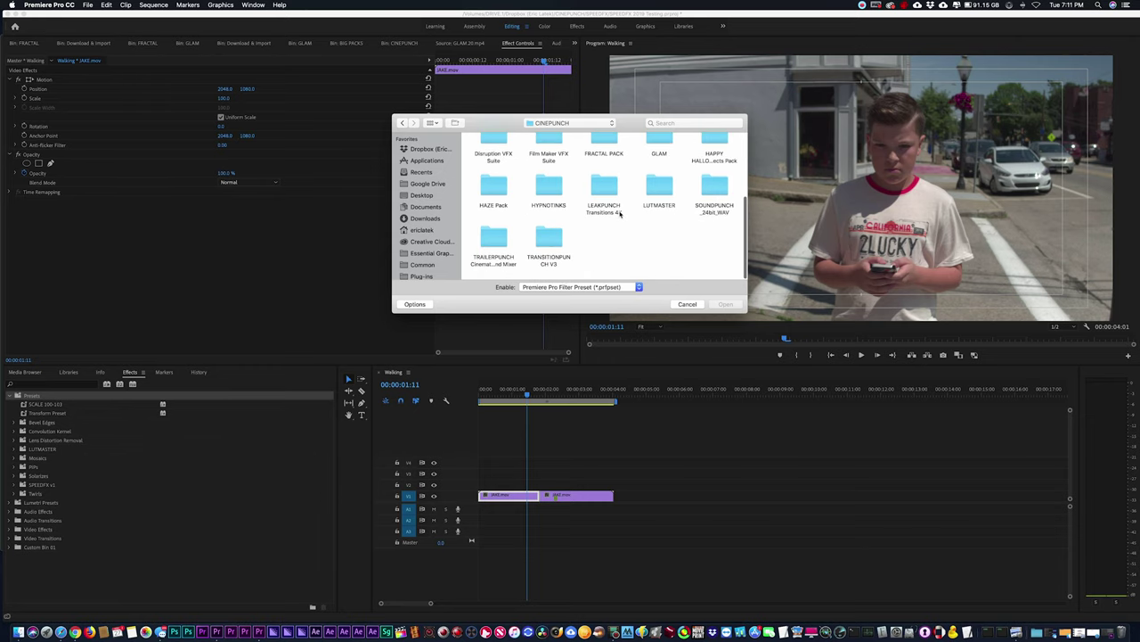
Import TRANSITIONPUNCH.V3.prfpset from the INSTALL folder of TRANSITIONPUNCH V3.
click(556, 241)
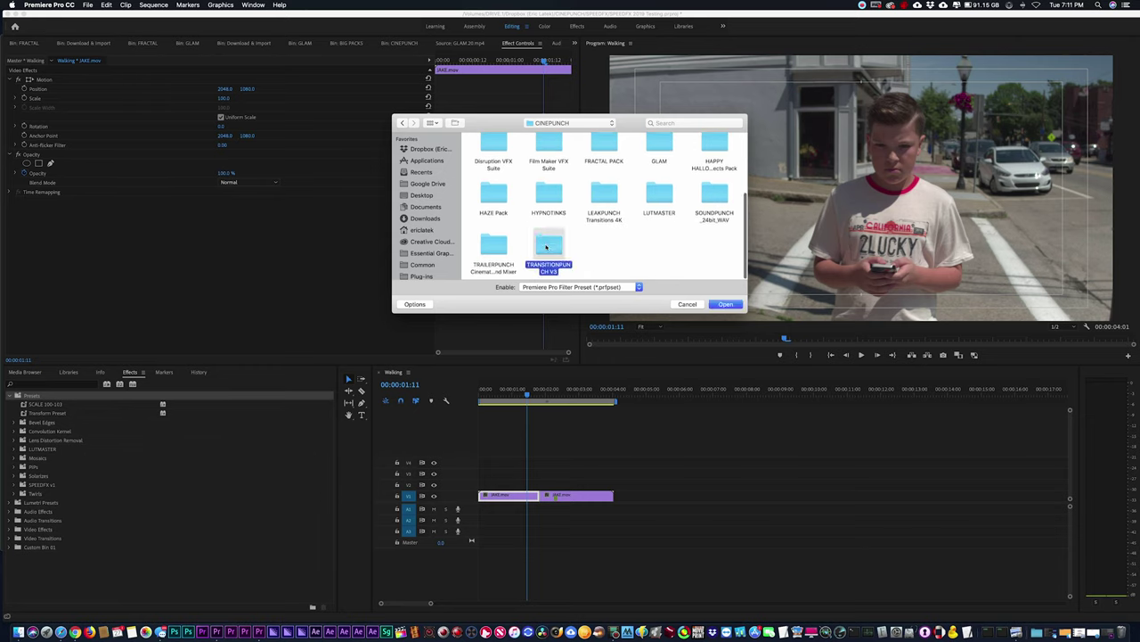
double_click(547, 247)
click(485, 147)
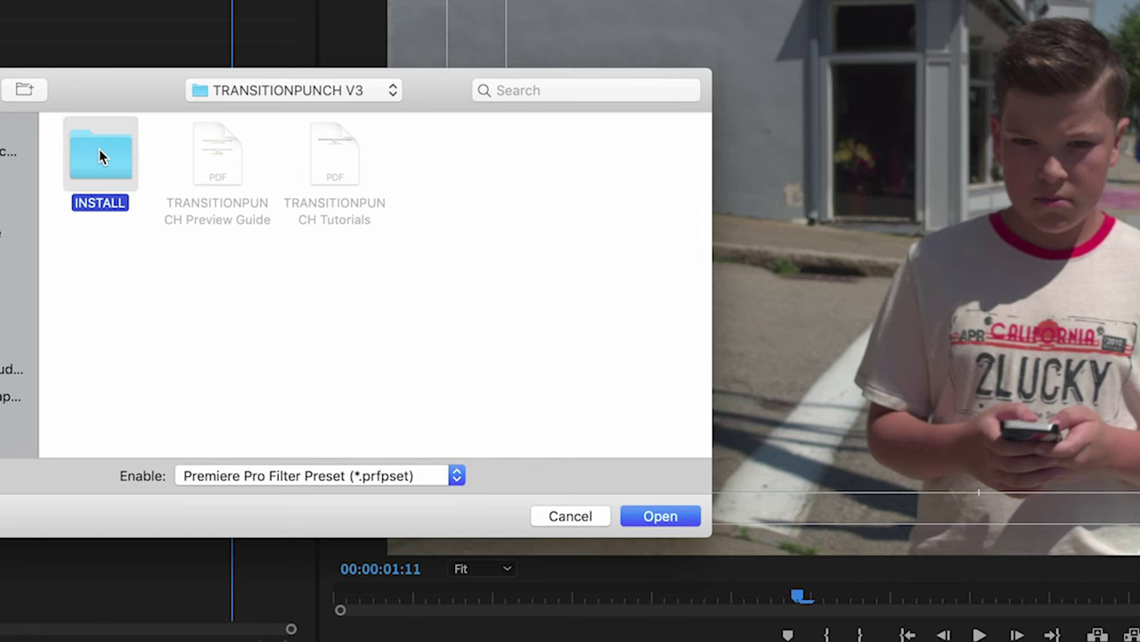
double_click(99, 156)
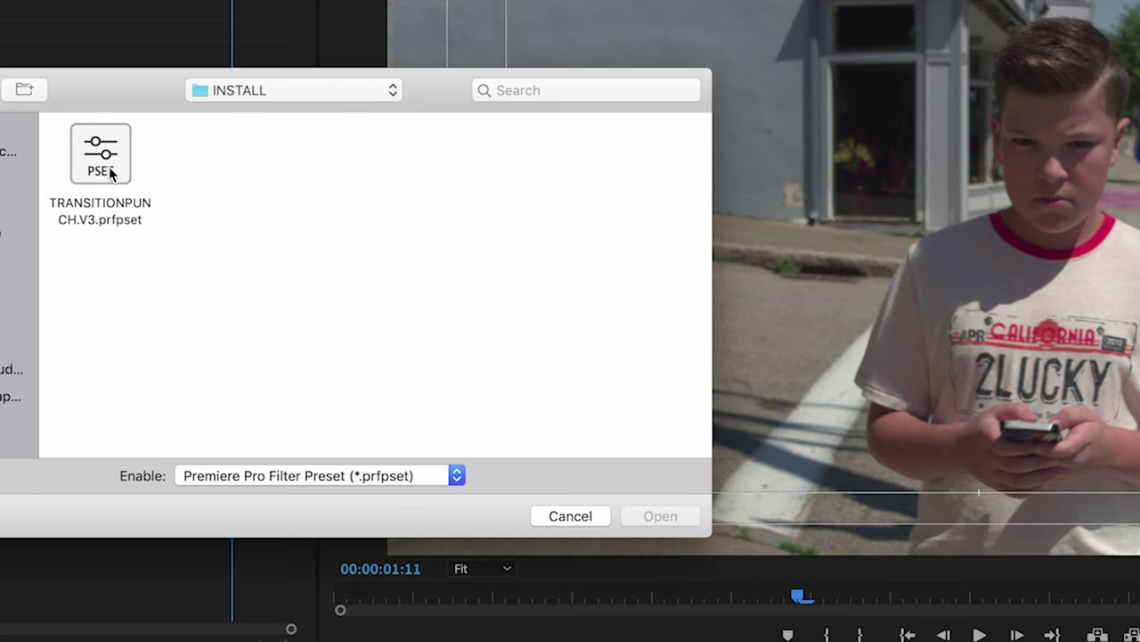
click(107, 170)
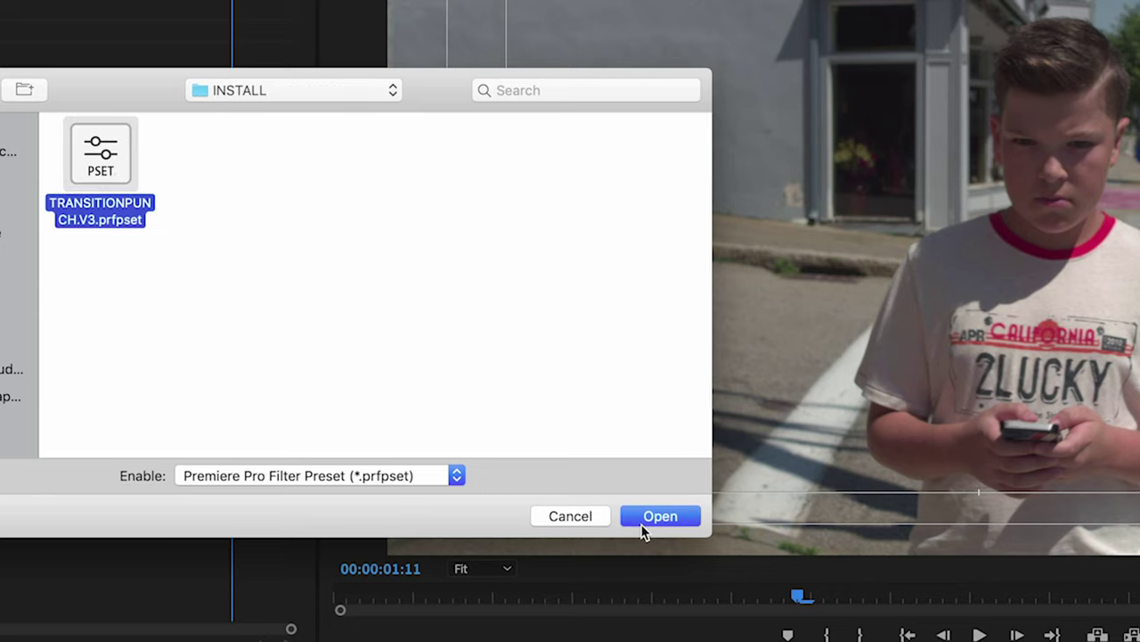
click(661, 517)
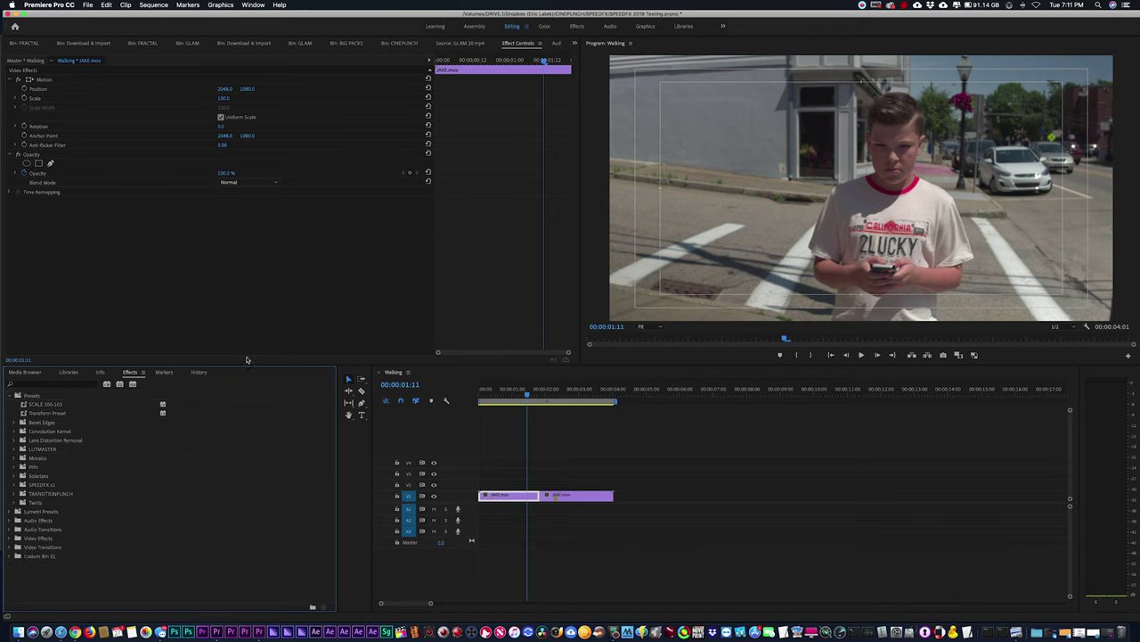
Expand the TRANSITIONPUNCH preset bin, and select the TRANSITIONPUNCH Tutorials PDF in the TRANSITIONPUNCH V3 folder in Finder.
click(17, 493)
scroll(42, 504, down, 3)
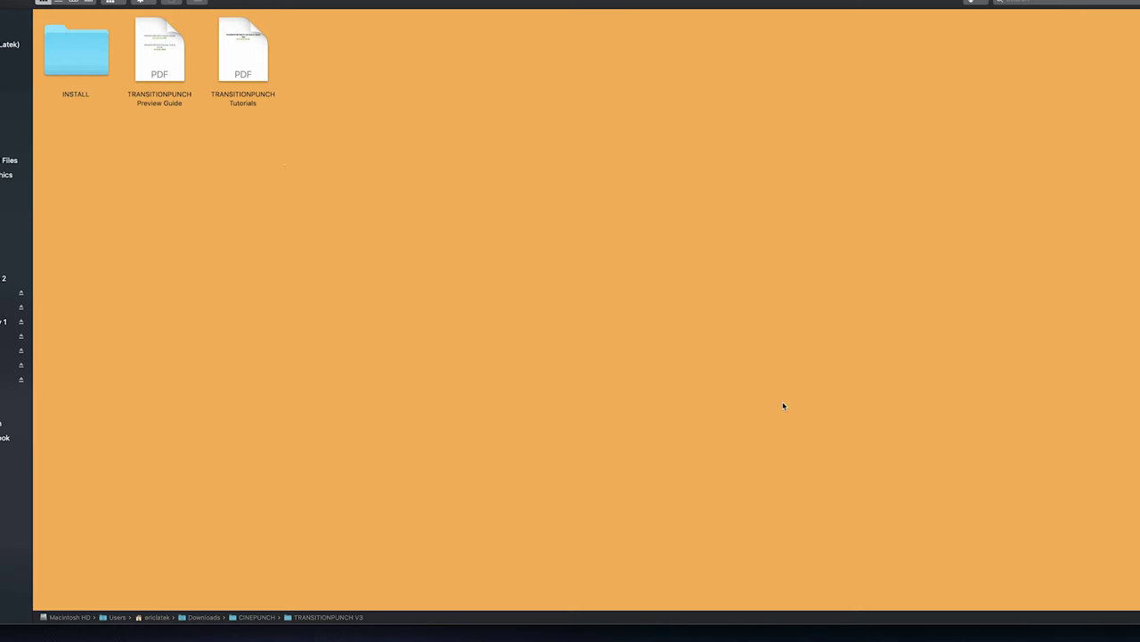
click(240, 51)
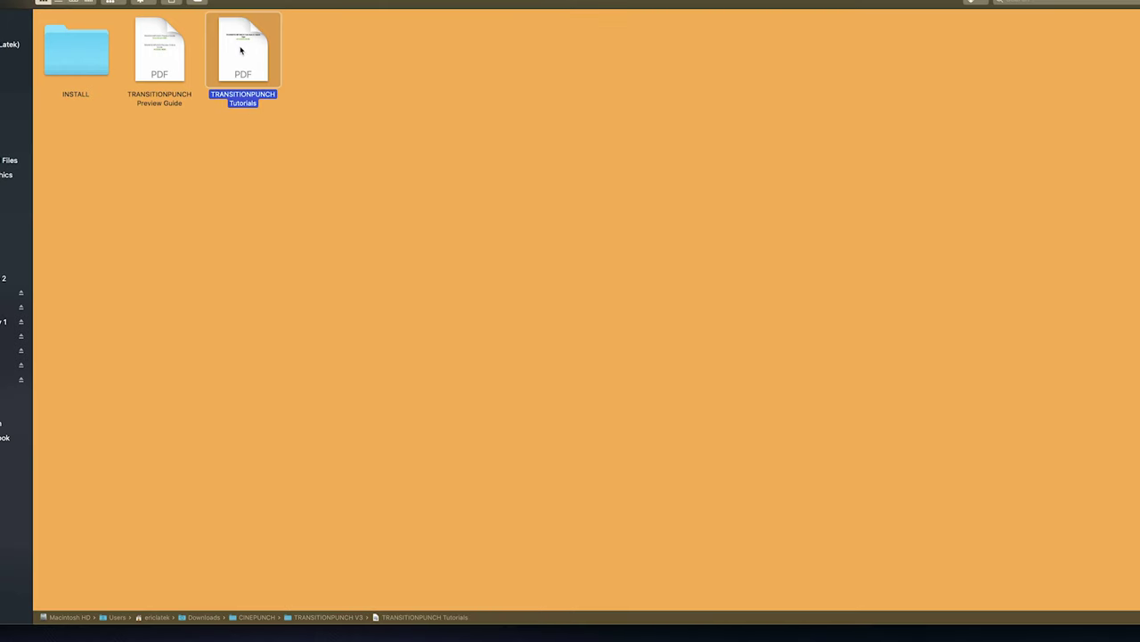
Open the TRANSITIONPUNCH Preview Guide, access the online version, and look through the SPRINGY and CAMERA SHAKES transition previews.
click(158, 44)
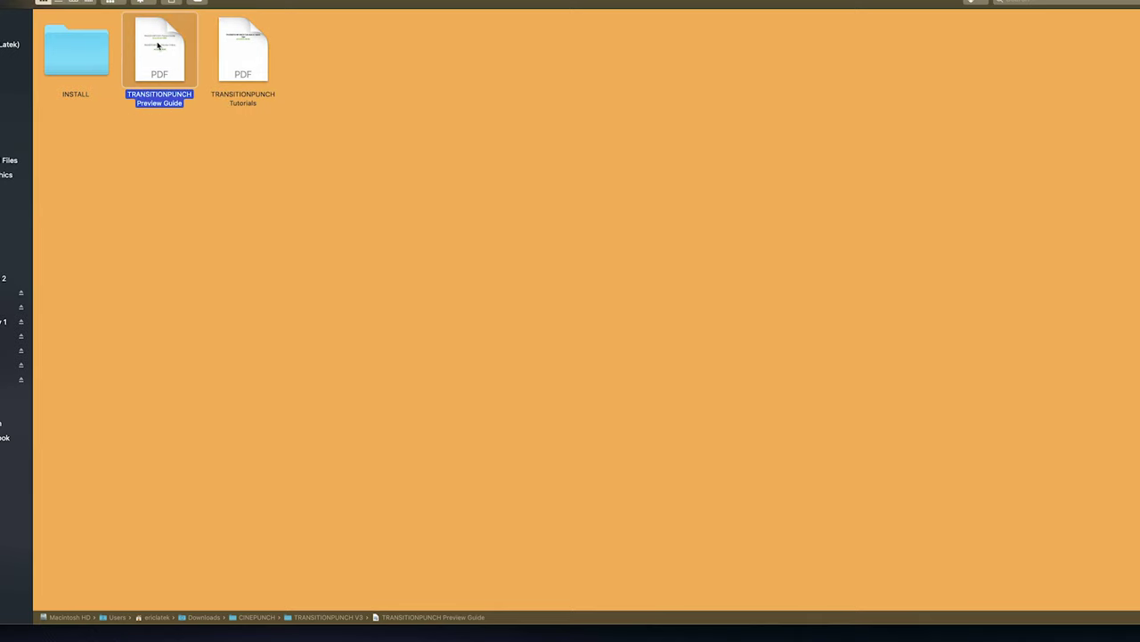
double_click(158, 45)
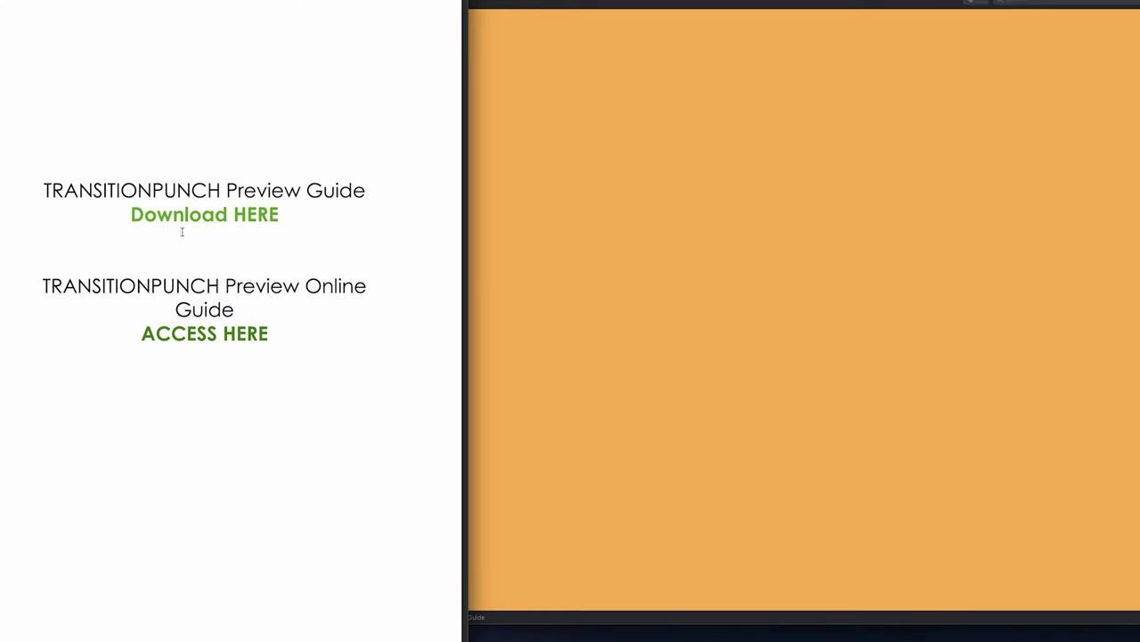
click(191, 340)
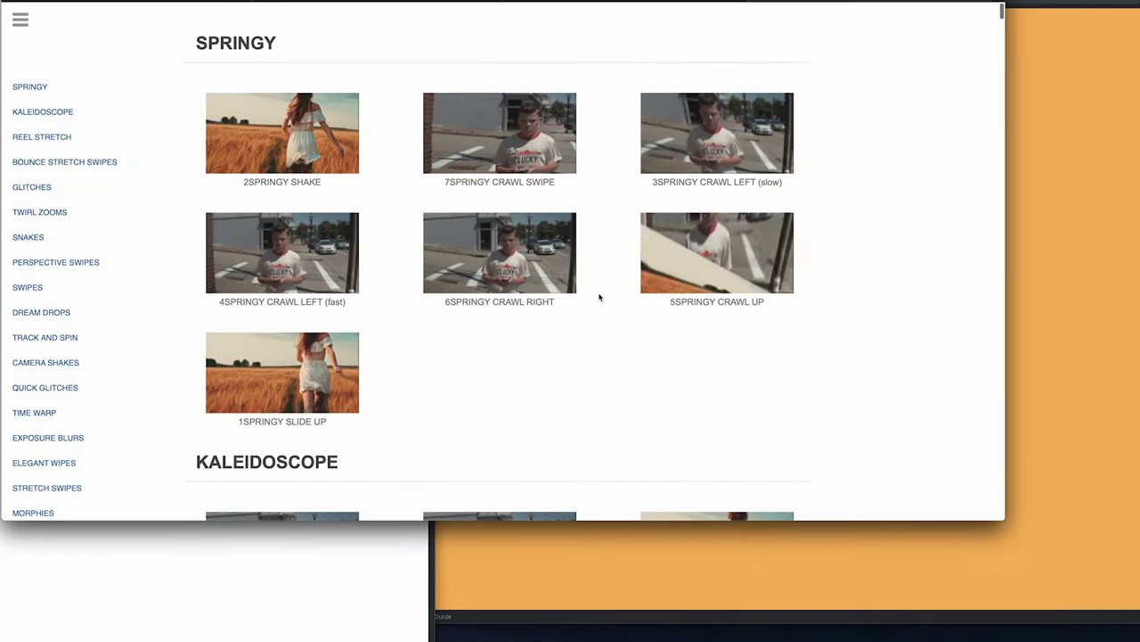
scroll(660, 352, down, 2)
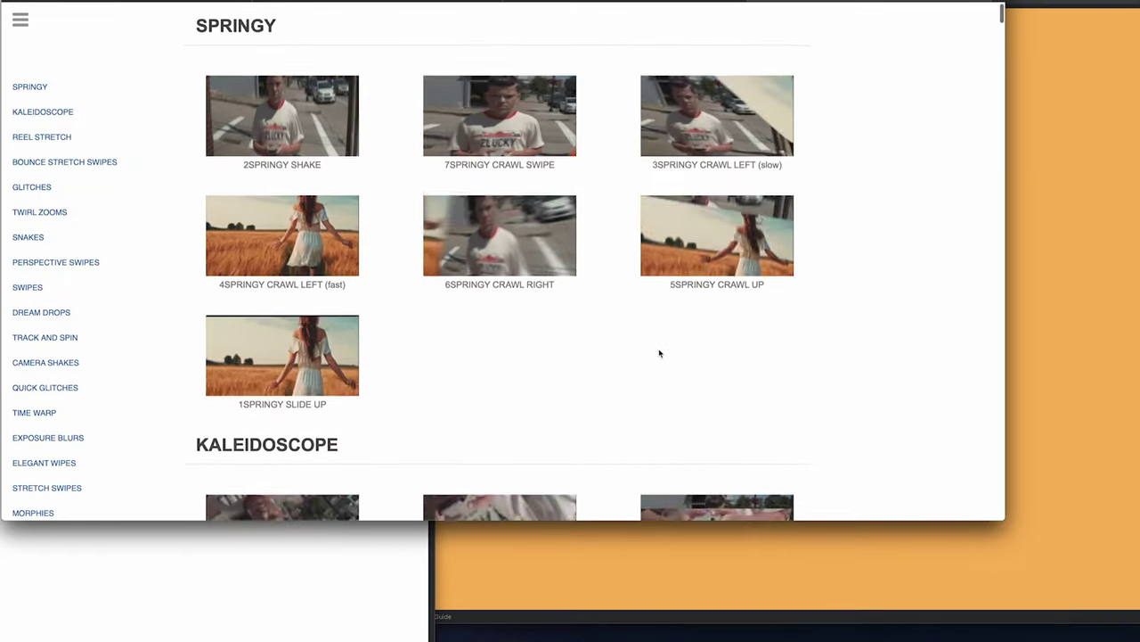
scroll(659, 352, up, 2)
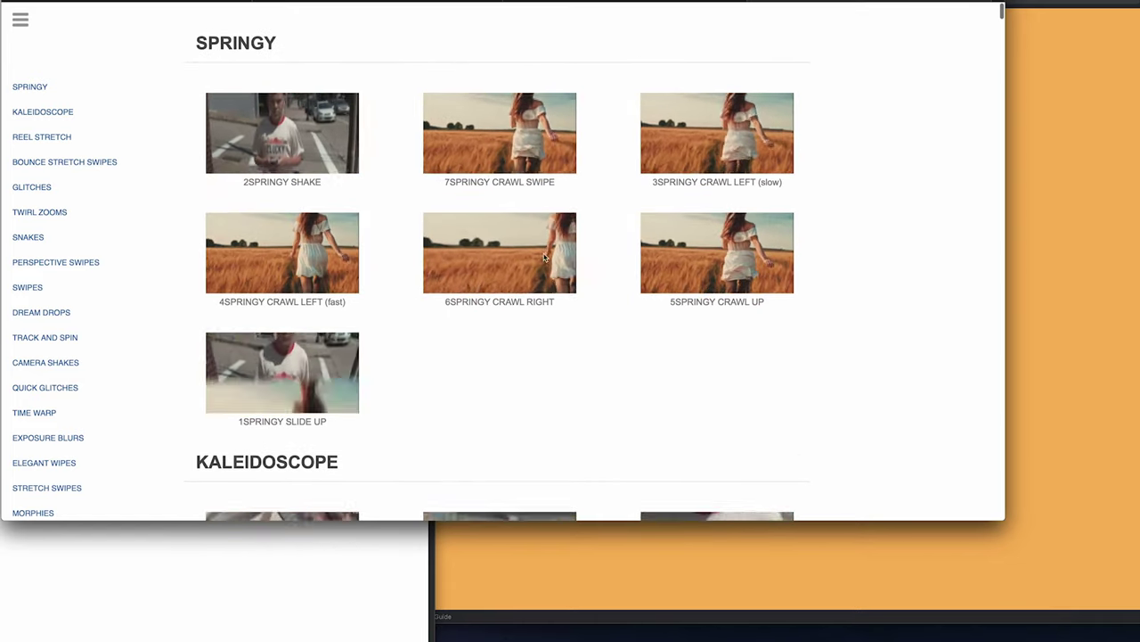
click(49, 361)
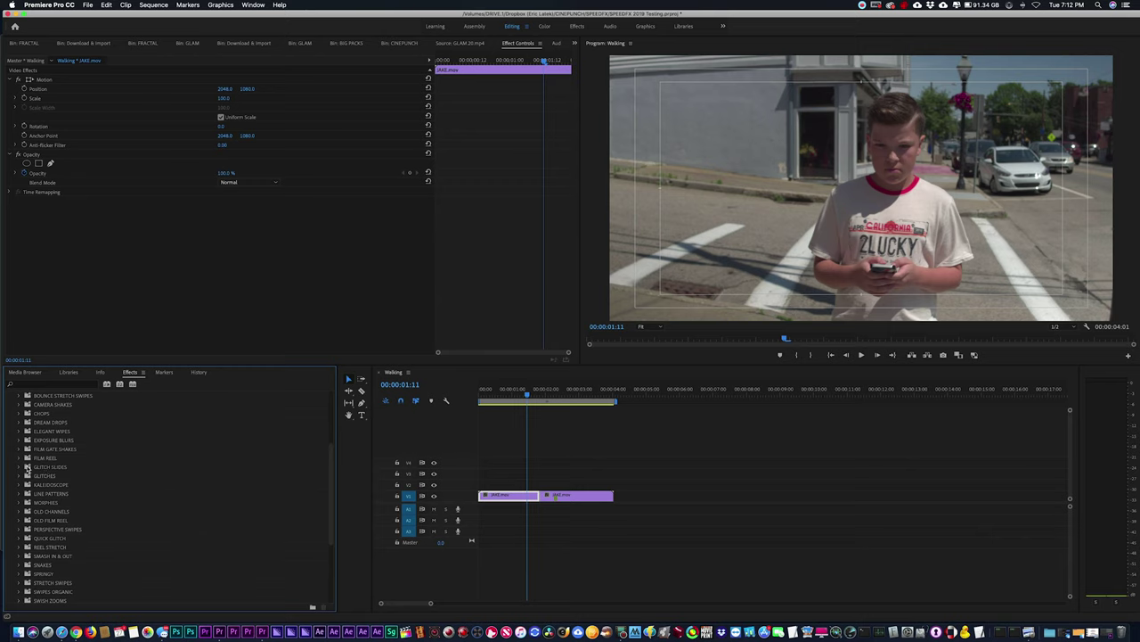
Switch back to Premiere Pro and expand the CAMERA SHAKES and GLITCH CAMERA SHAKES preset bins.
click(567, 495)
click(522, 499)
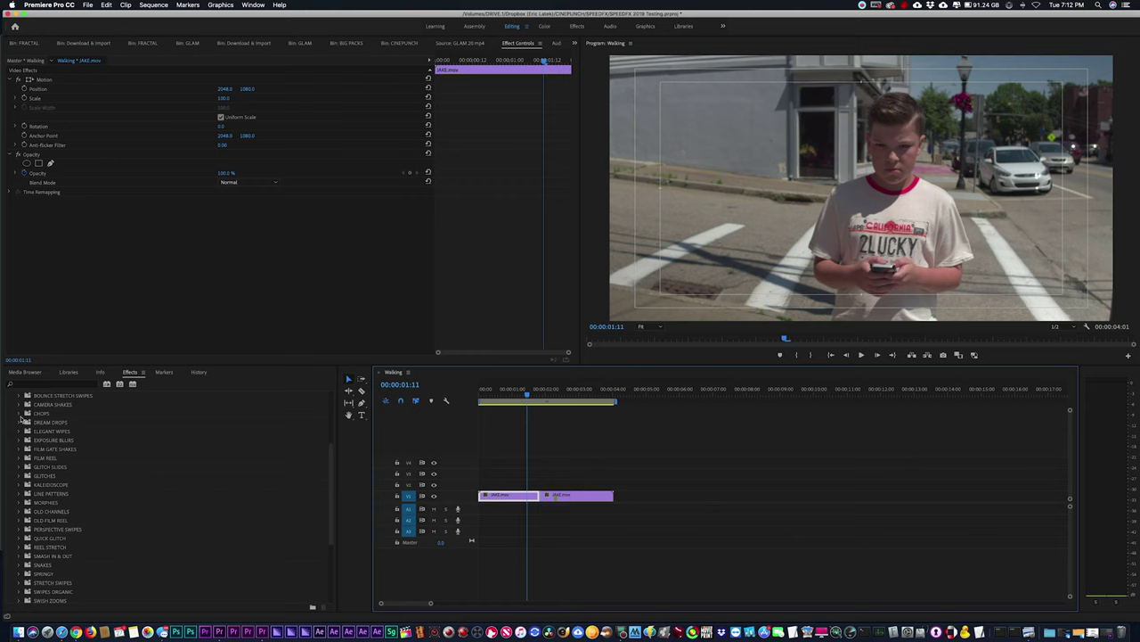
click(20, 405)
click(26, 413)
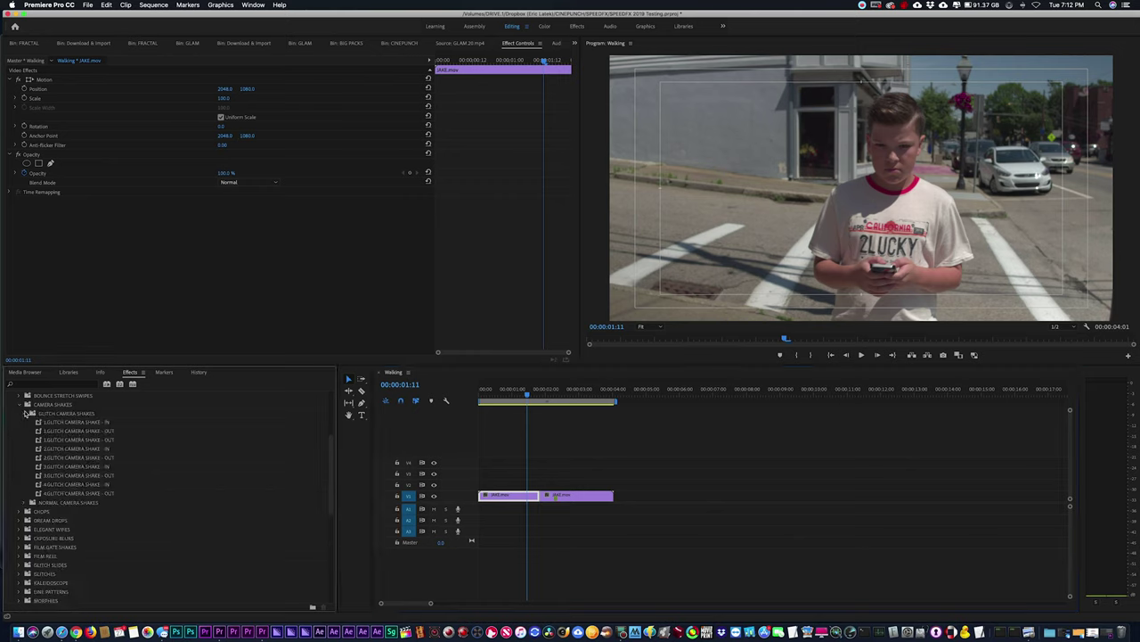
click(70, 422)
click(74, 432)
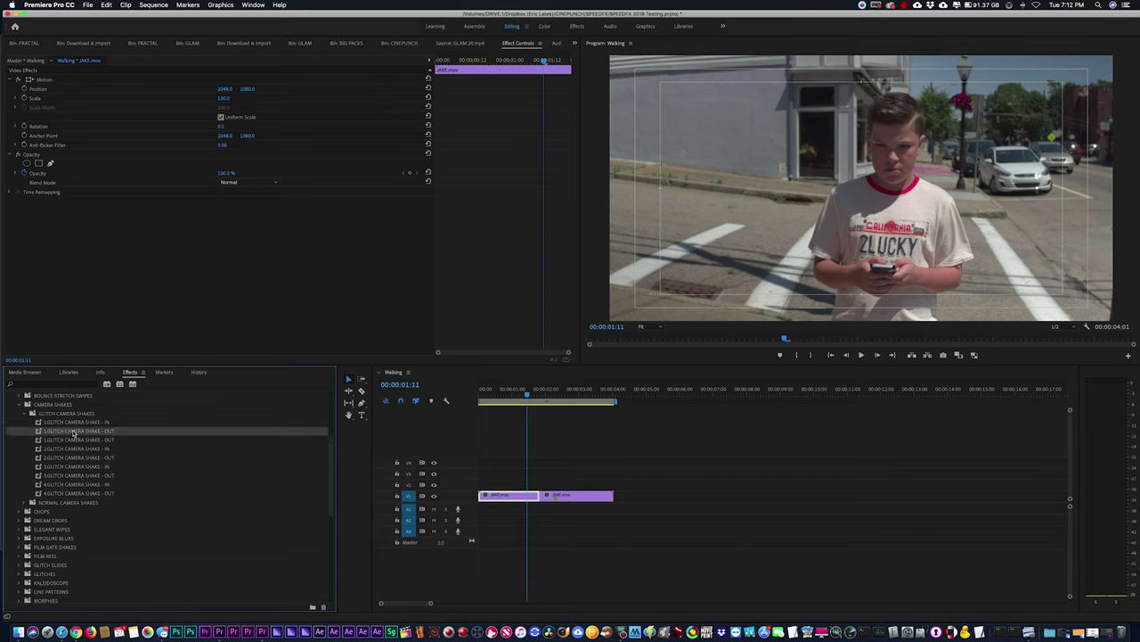
click(520, 499)
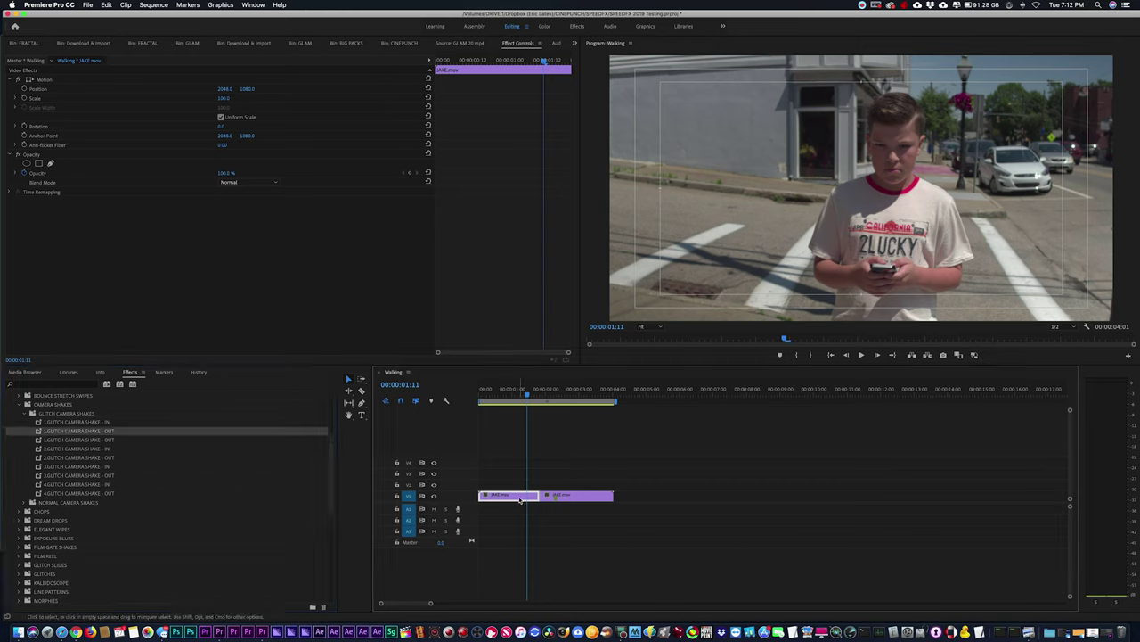
click(569, 496)
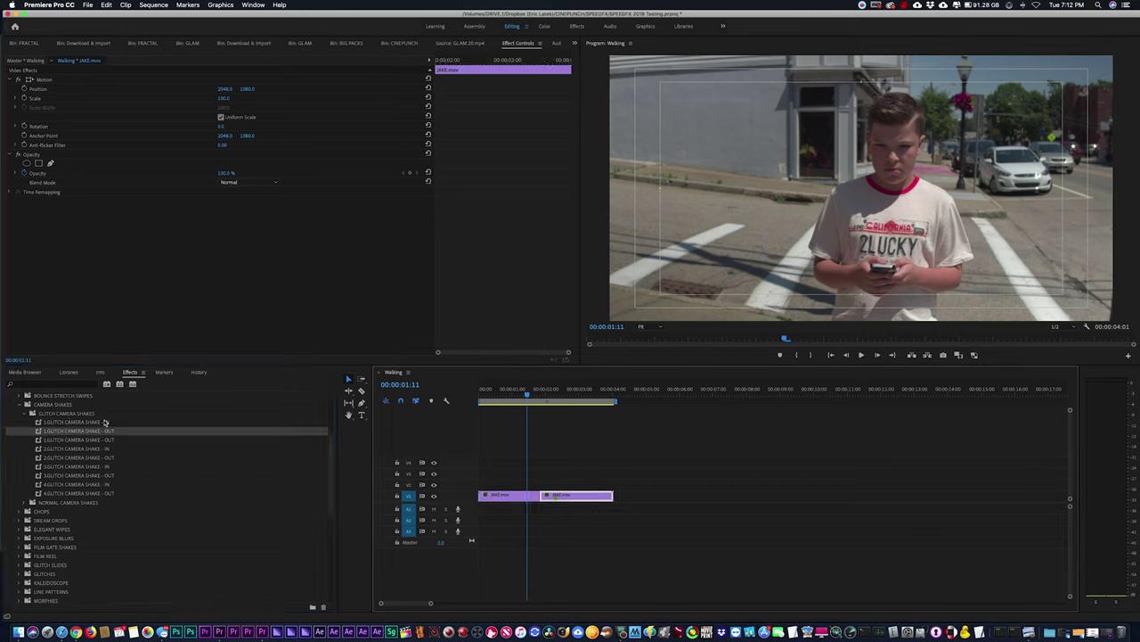
Try 1.GLITCH CAMERA SHAKE - OUT on the first V1 clip and the matching IN preset on the second, then undo both.
drag(43, 436, 497, 496)
drag(37, 431, 489, 494)
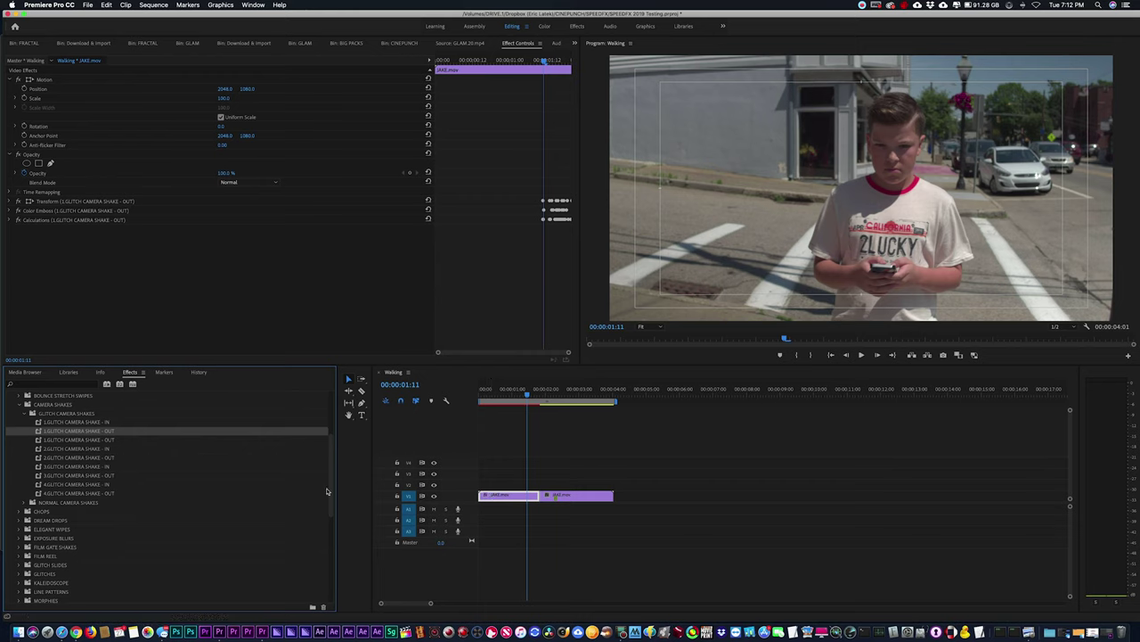
click(69, 420)
click(575, 495)
drag(49, 424, 570, 495)
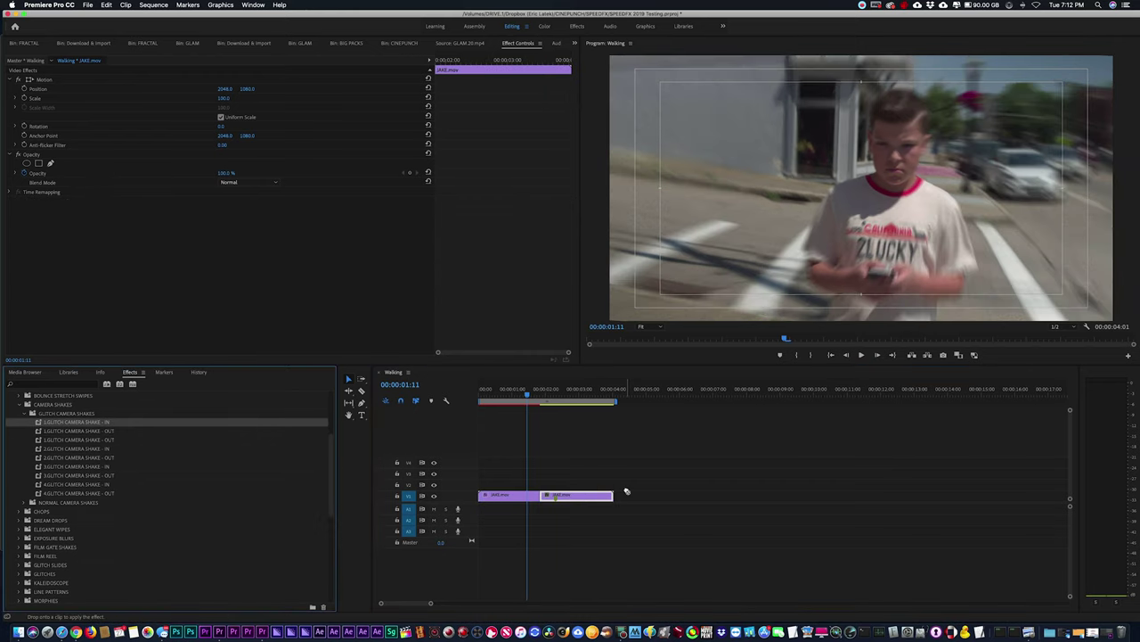
click(532, 430)
key(space)
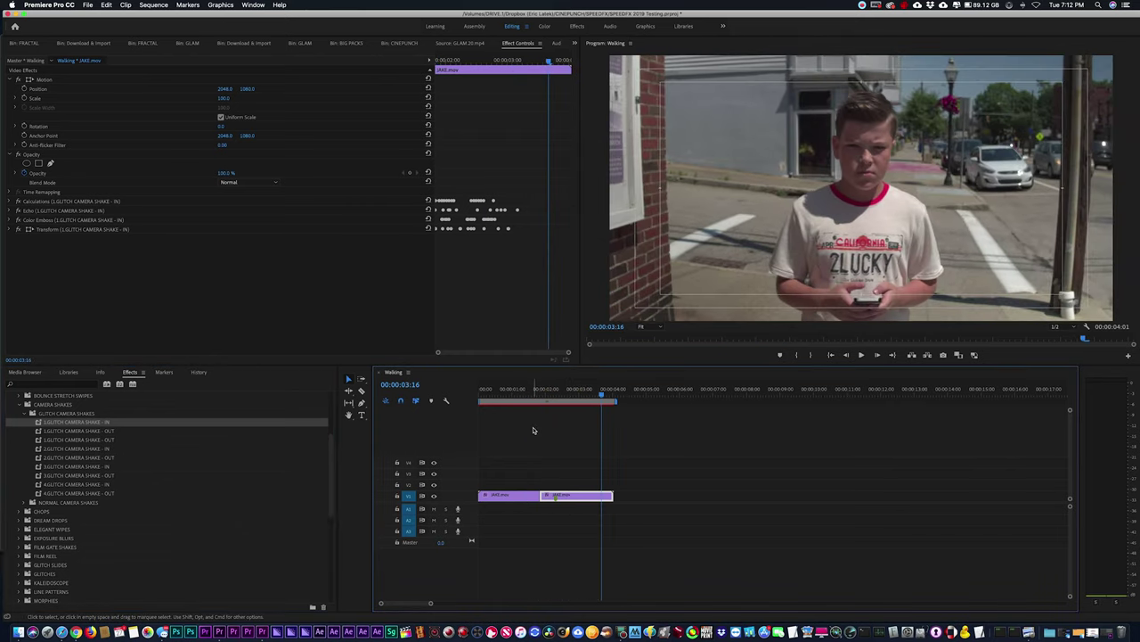
key(super+z)
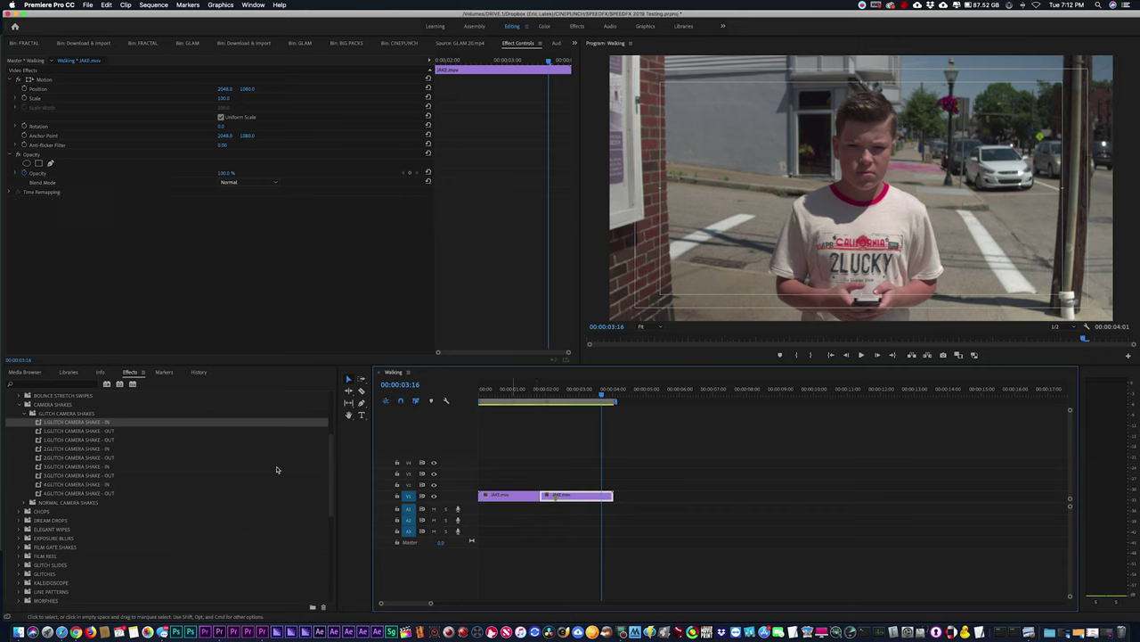
Collapse the GLITCH CAMERA SHAKES bin and expand the BOUNCE STRETCH SWIPES bin.
click(26, 416)
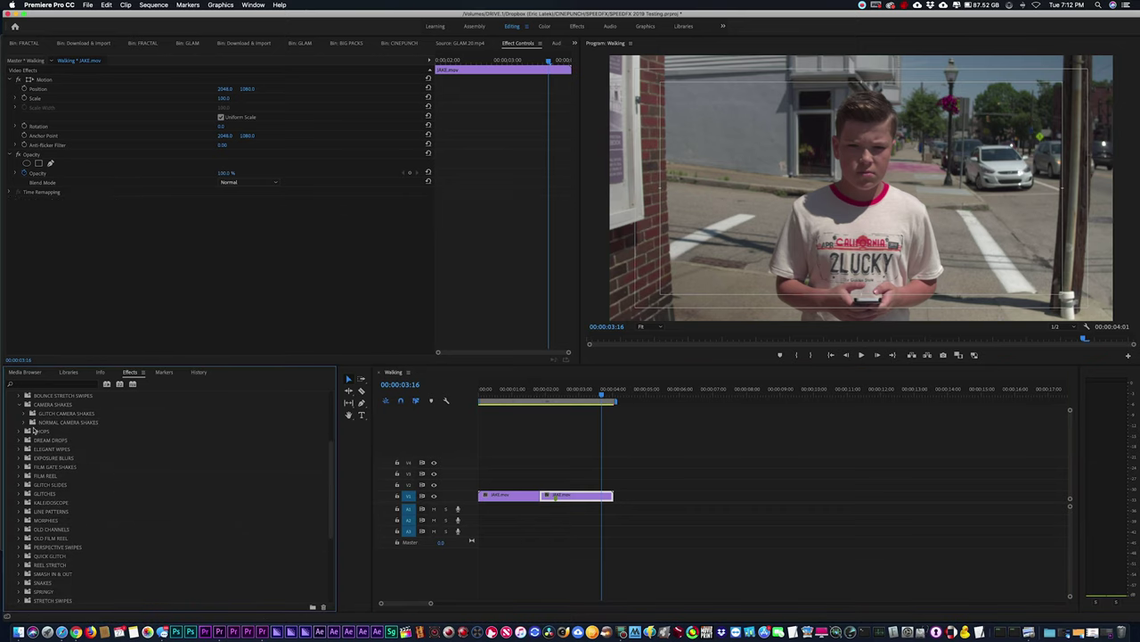
scroll(37, 464, down, 2)
scroll(37, 465, up, 5)
click(20, 423)
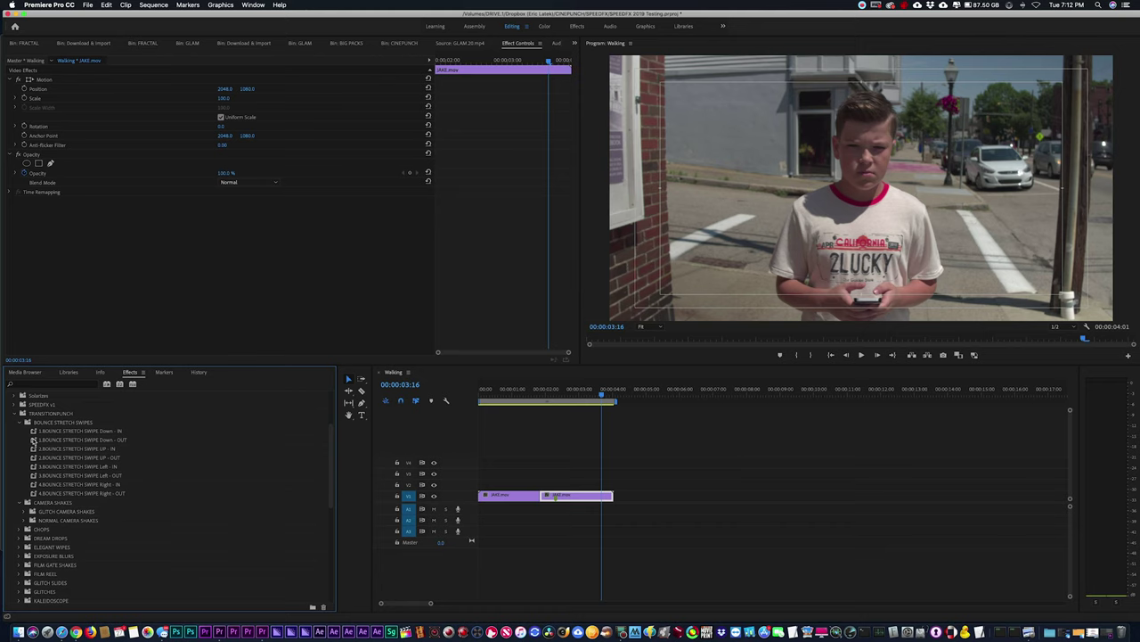
Apply 1.BOUNCE STRETCH SWIPE Down - OUT to the first clip and Down - IN to the second, and play the transition.
click(33, 440)
drag(513, 485, 505, 496)
click(33, 432)
drag(33, 431, 559, 495)
click(511, 389)
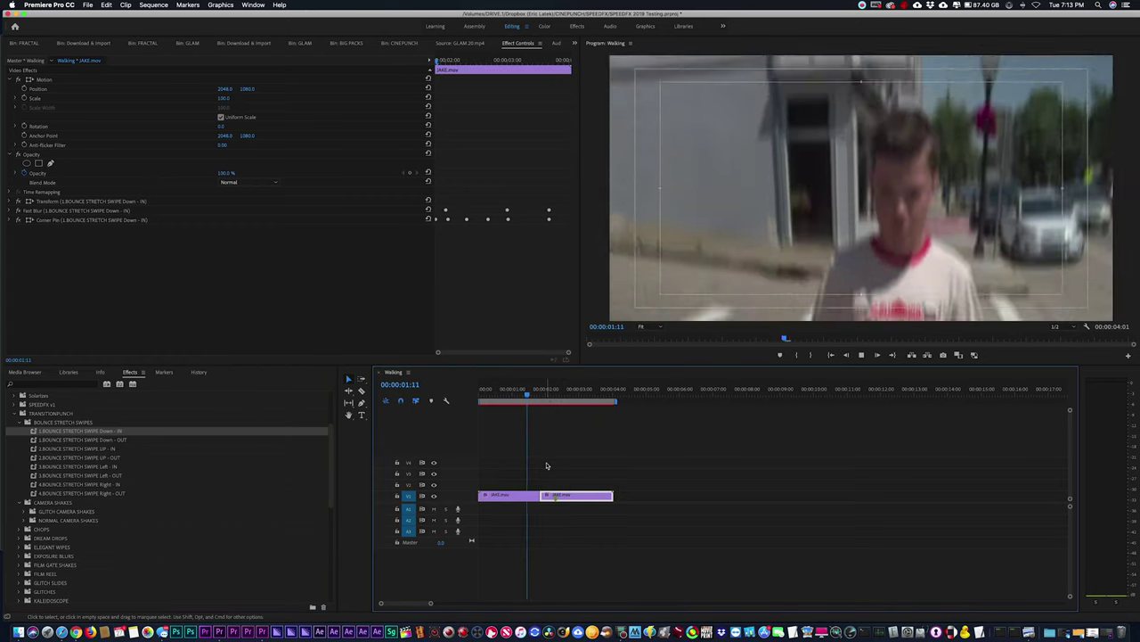
key(space)
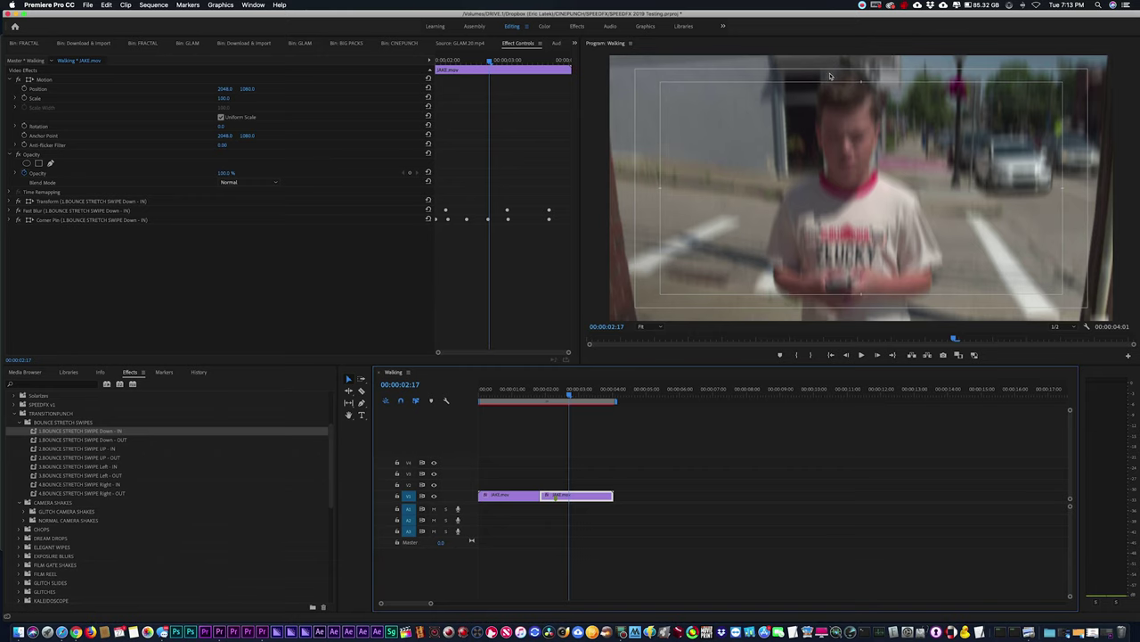
Move the second clip up to V2 so it overlaps the end of the first clip, and play the overlap.
key(=)
key(j)
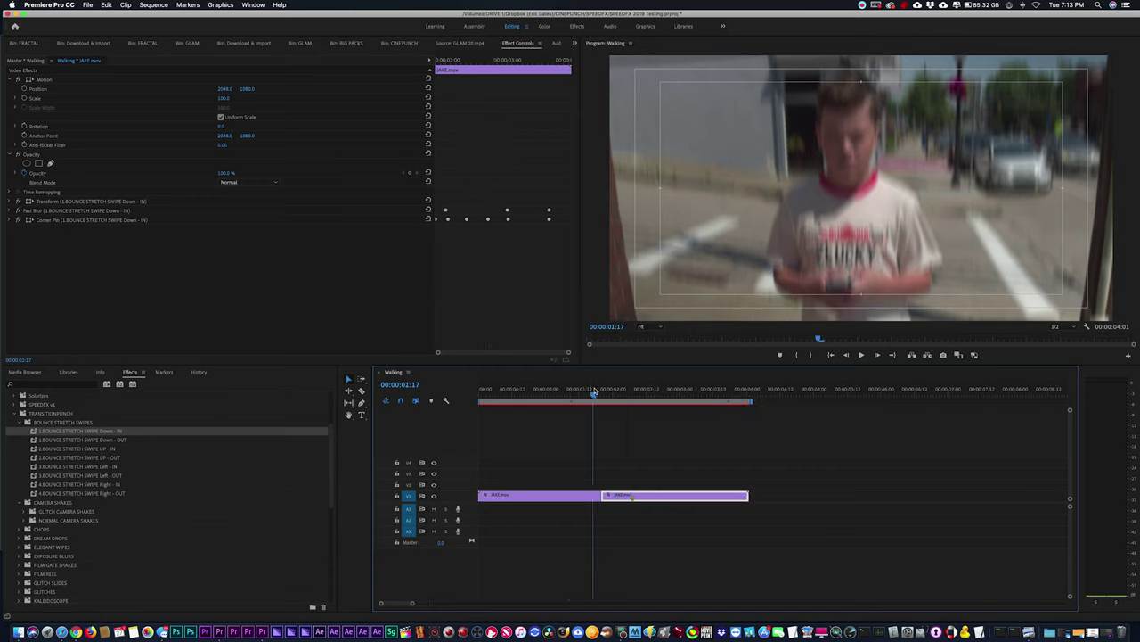
key(k)
drag(626, 496, 636, 488)
click(560, 395)
key(space)
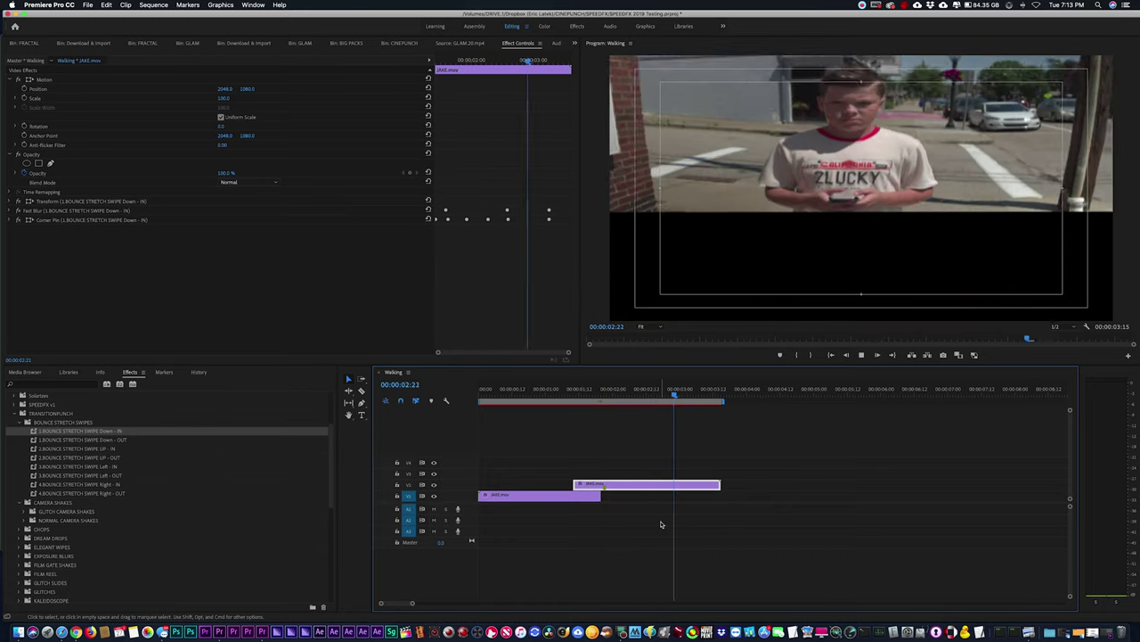
drag(556, 394, 579, 398)
Shift the V2 clip slightly later to start at about 00:00:01:12, and replay the transition.
key(=)
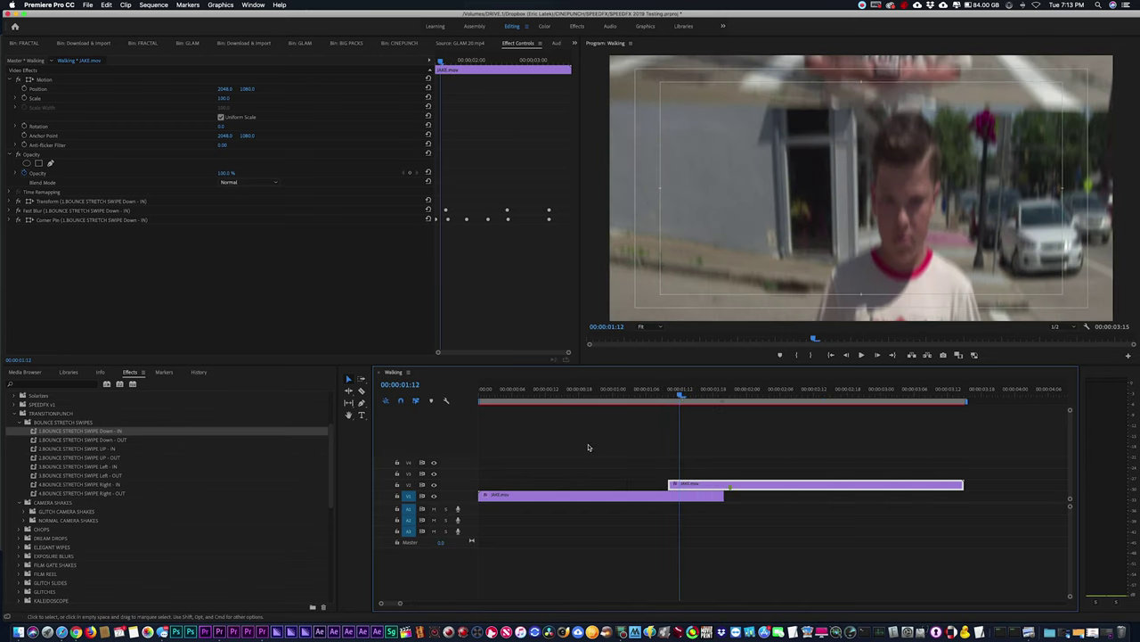
drag(693, 483, 704, 484)
click(669, 400)
drag(668, 401, 631, 393)
key(space)
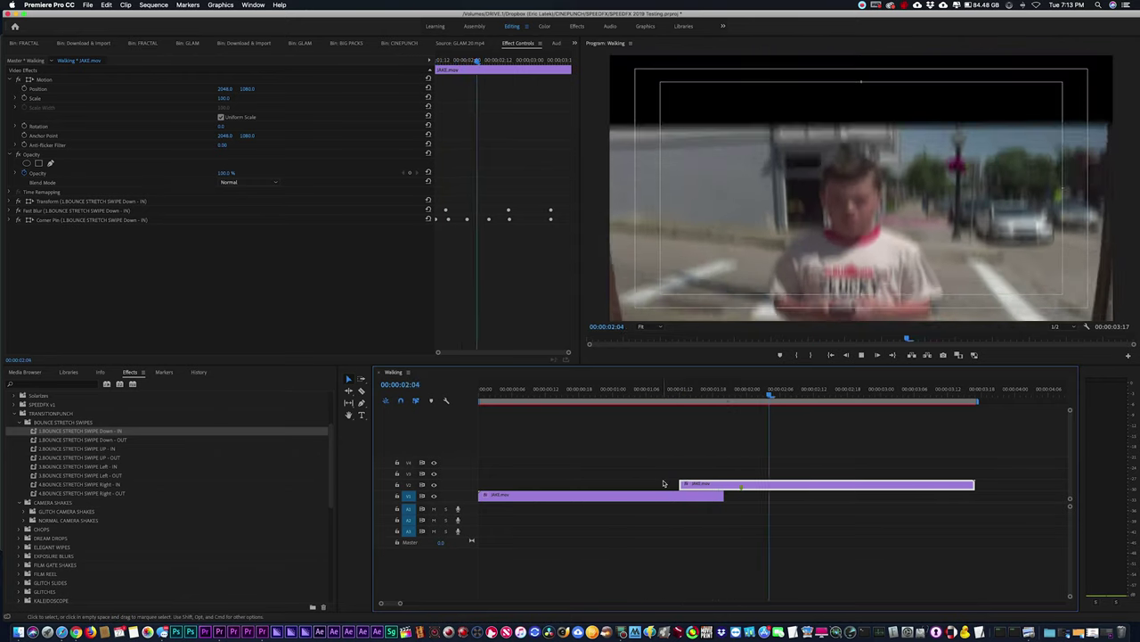
key(space)
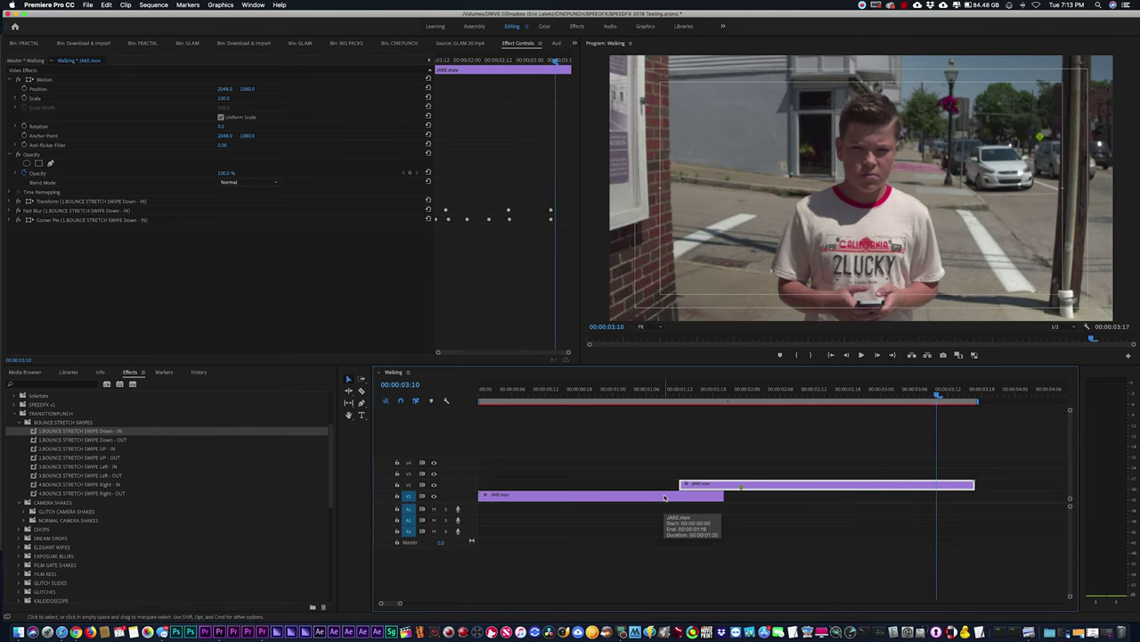
Remove all video attributes, including Transform, Fast Blur and Corner Pin, from both clips.
key(minus)
drag(547, 456, 590, 503)
right_click(591, 497)
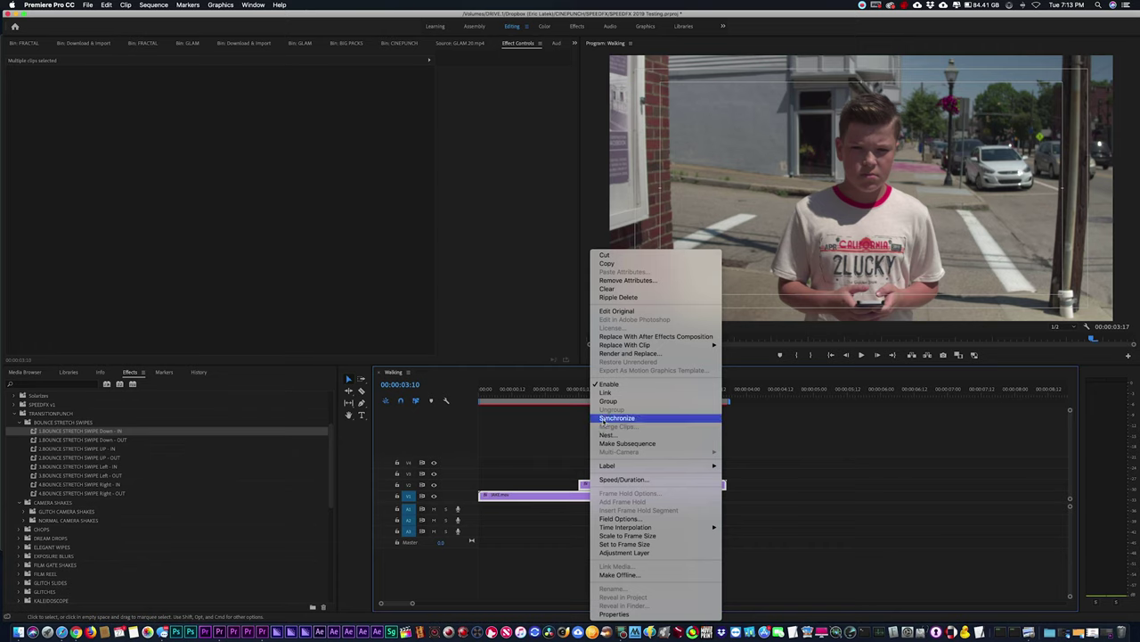
click(605, 280)
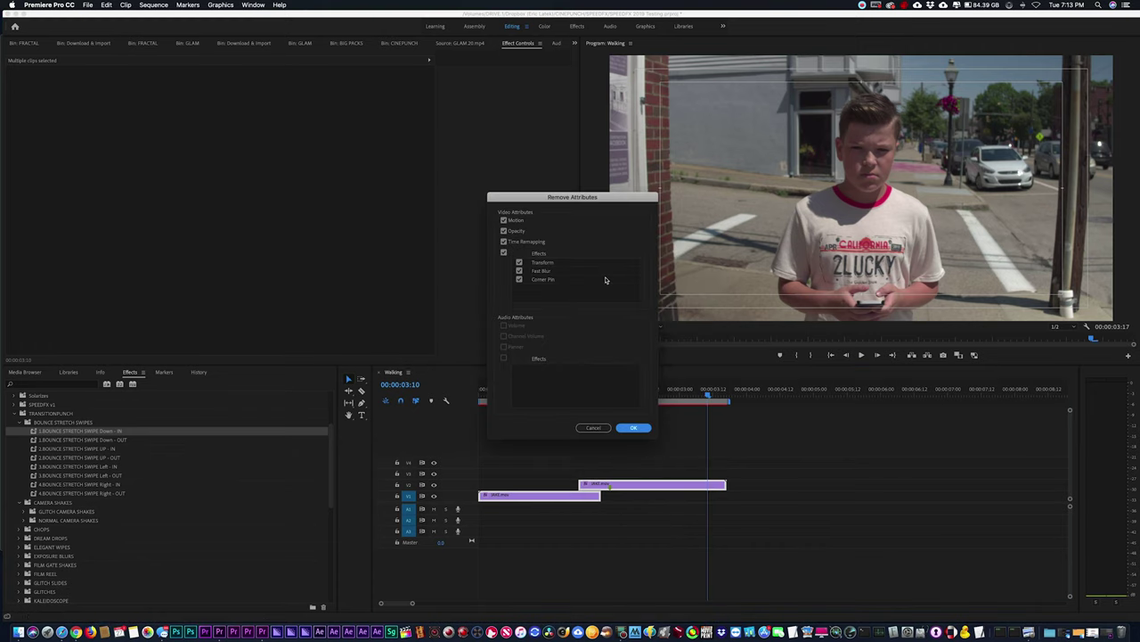
click(630, 430)
click(551, 470)
click(540, 467)
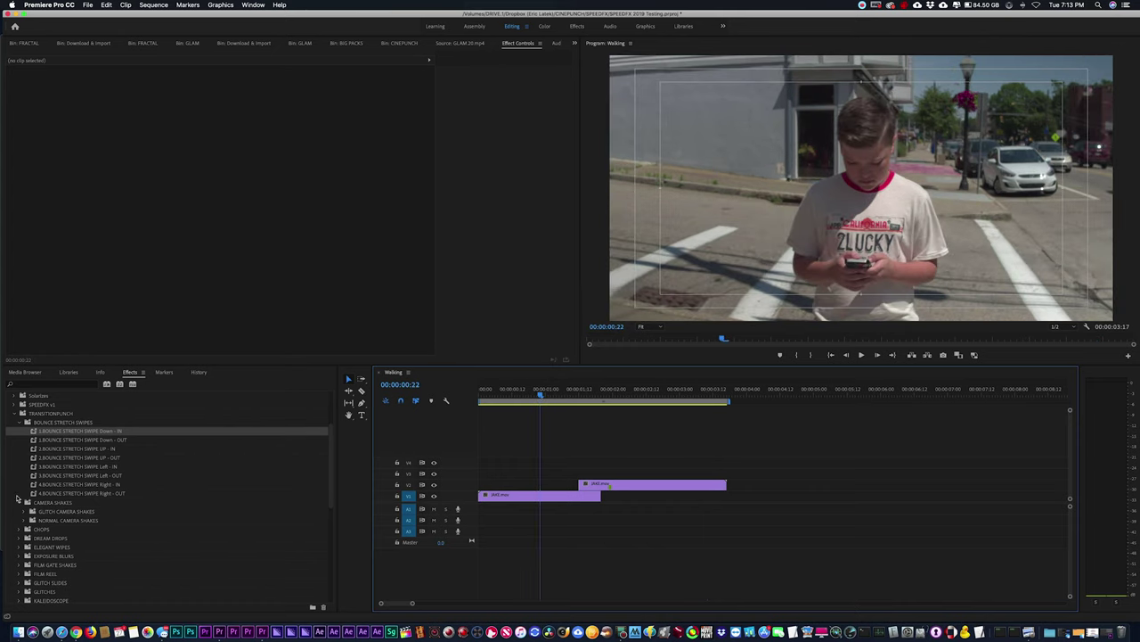
Apply the 1.GLITCH CAMERA SHAKE - OUT preset to the first clip on V1.
click(27, 513)
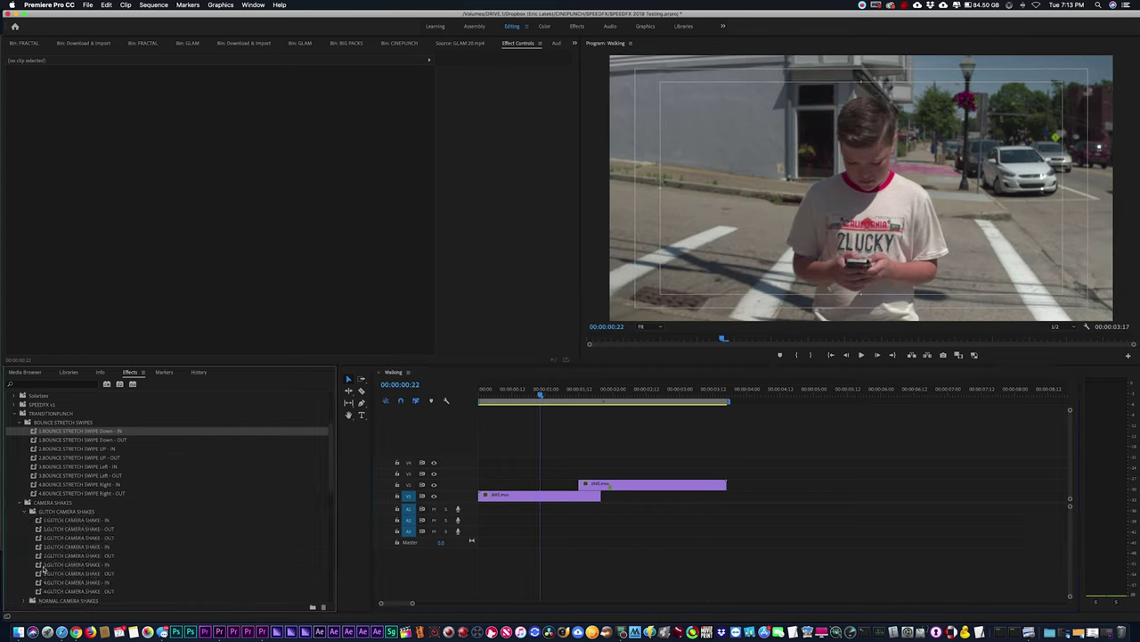
click(39, 528)
drag(38, 528, 553, 495)
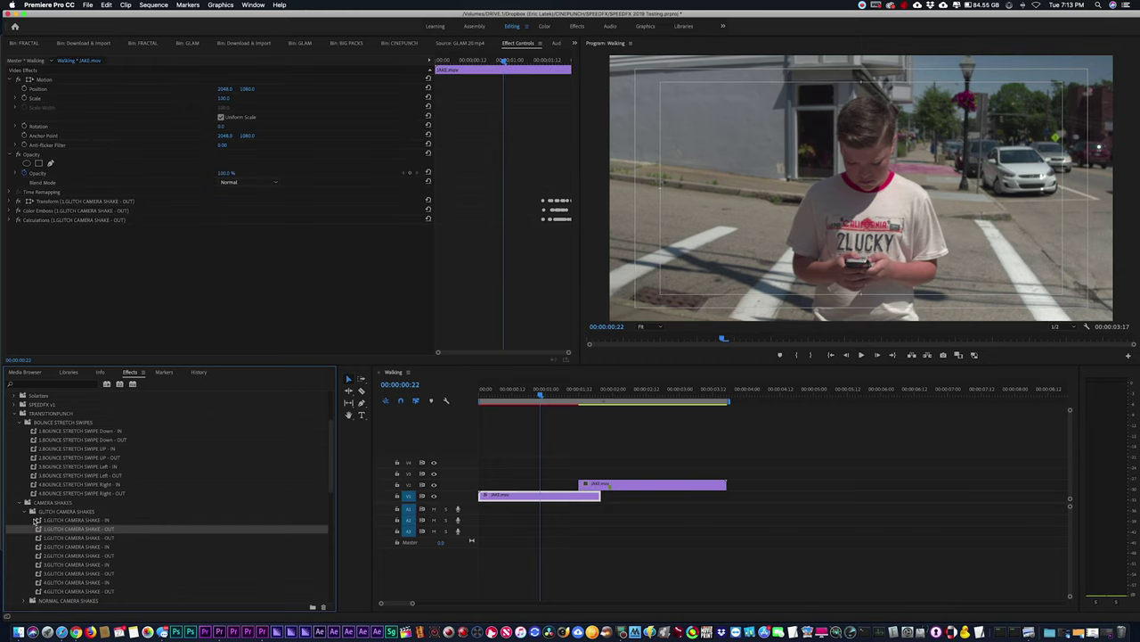
Apply the 3.BOUNCE STRETCH SWIPE Left - IN preset to the V2 clip and preview the mixed transition.
click(27, 512)
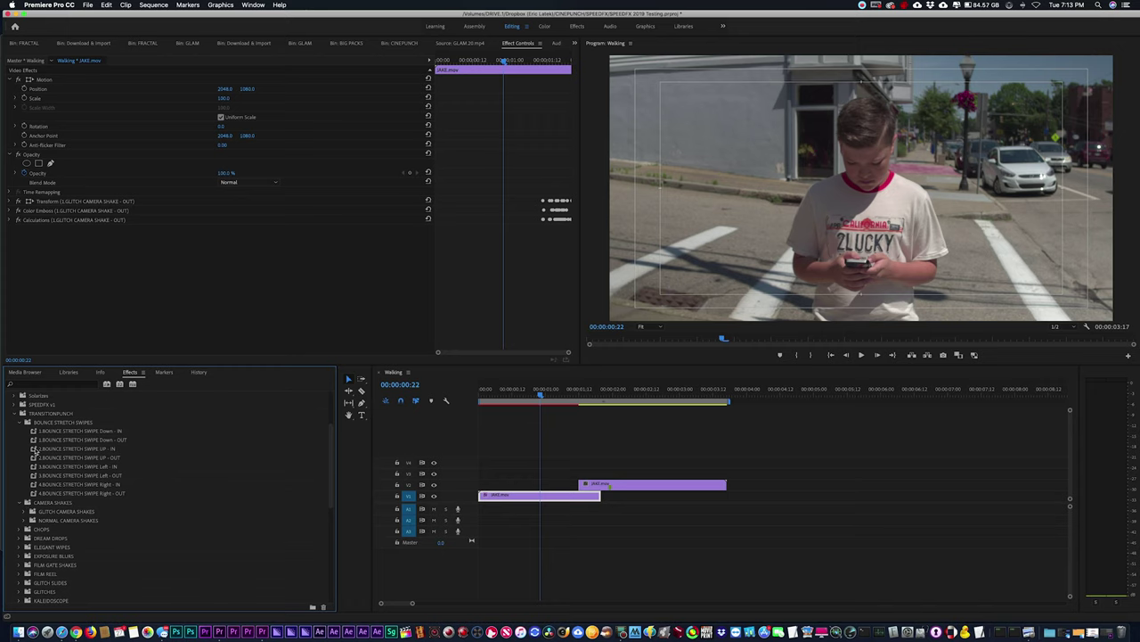
drag(33, 466, 624, 486)
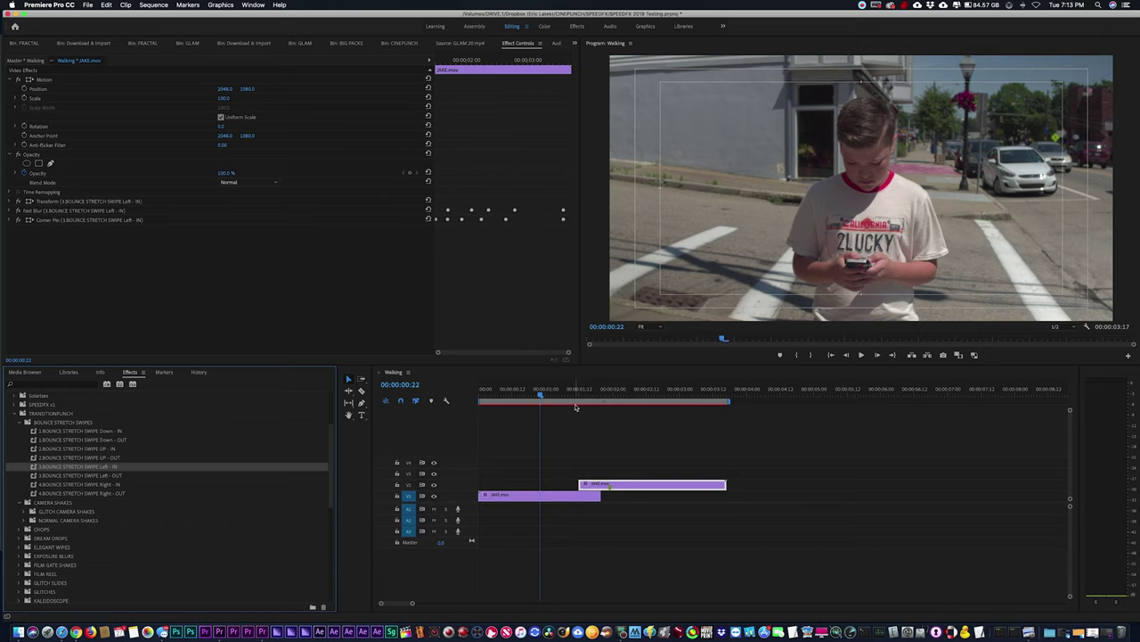
key(space)
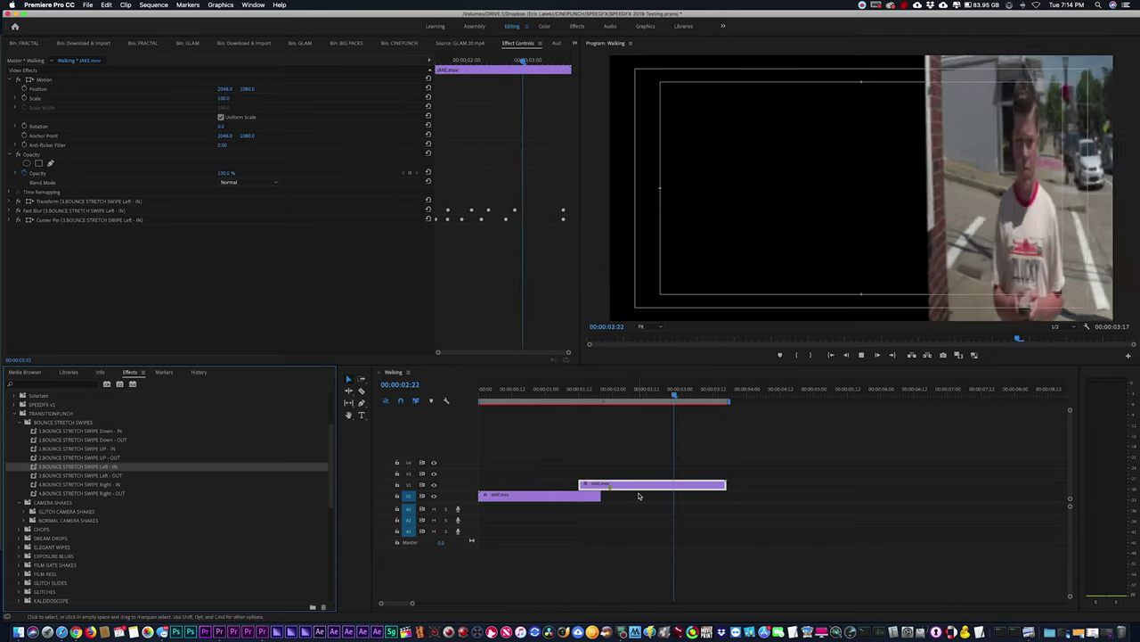
key(space)
click(605, 467)
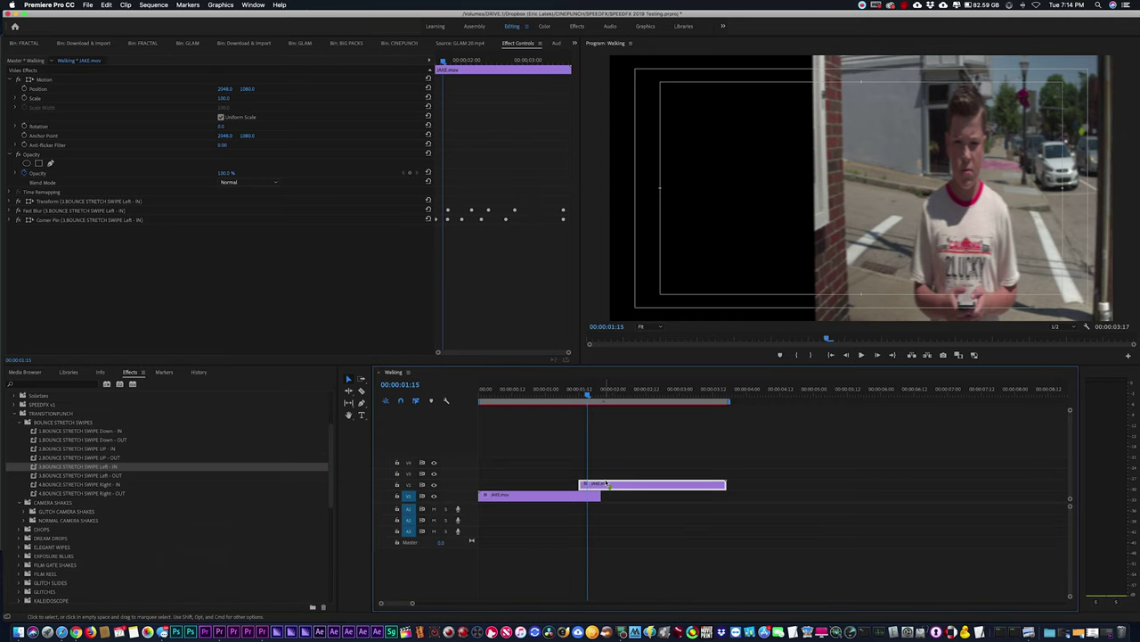